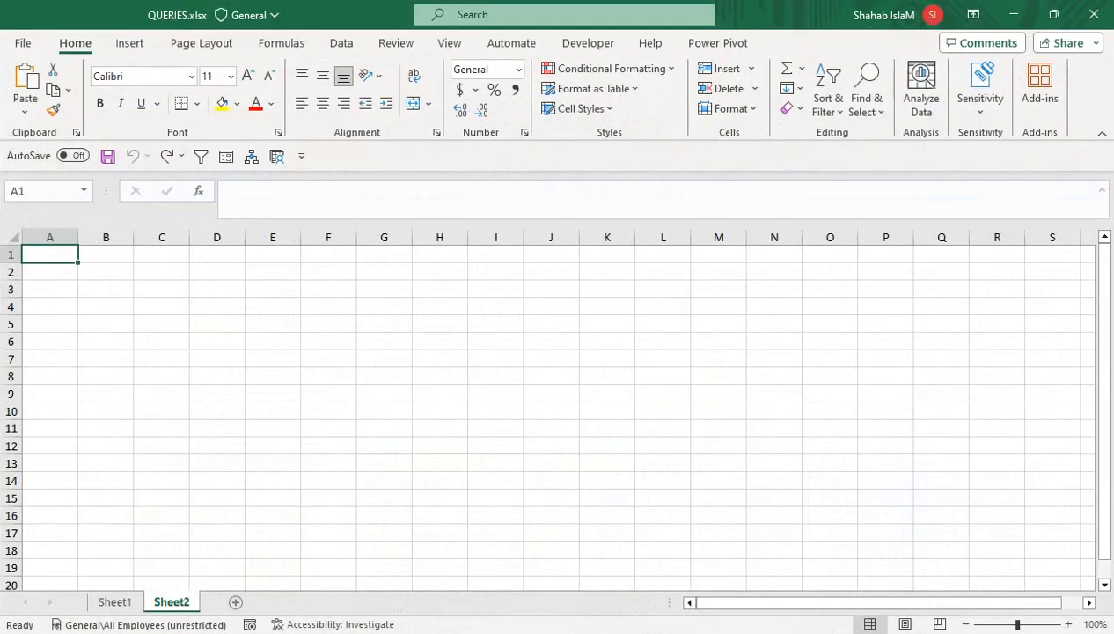
Enter the column headings Sn in cell A4 and Name in cell B4.
{"action": "left_click", "coordinate": [74, 307]}
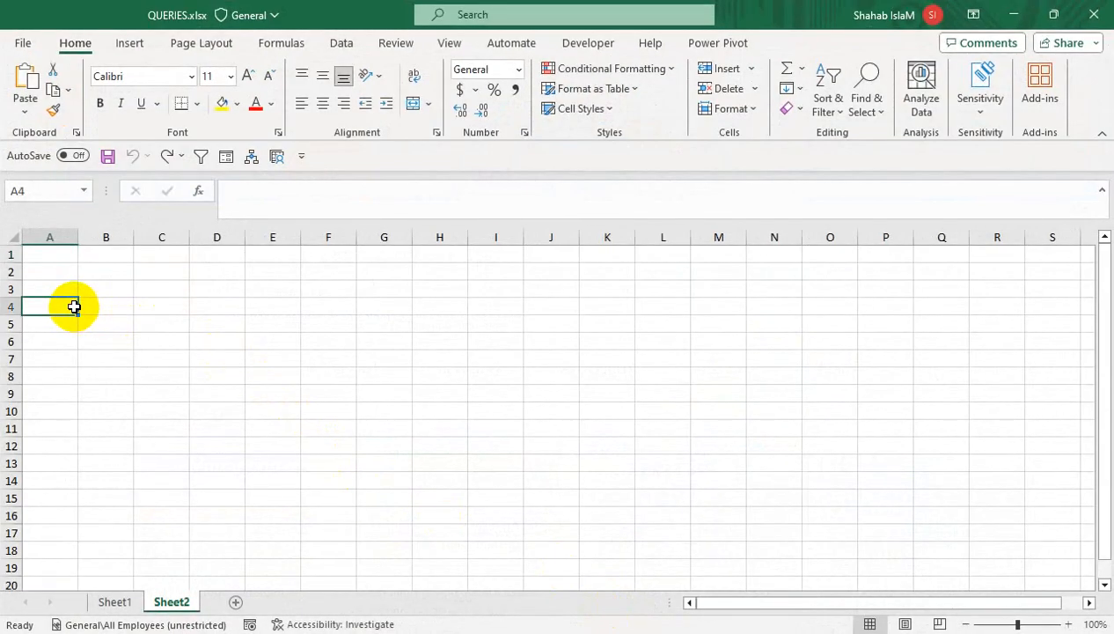
{"action": "type", "text": "Sn"}
{"action": "key", "text": "BackSpace"}
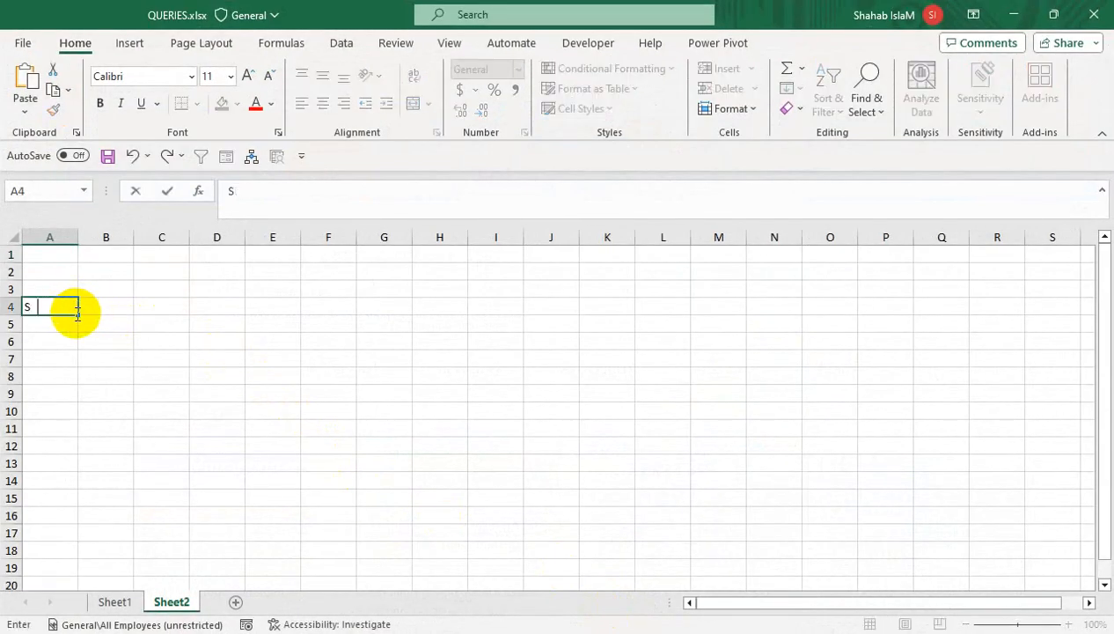
{"action": "type", "text": "n"}
{"action": "key", "text": "Tab"}
{"action": "type", "text": "Name"}
{"action": "key", "text": "Tab"}
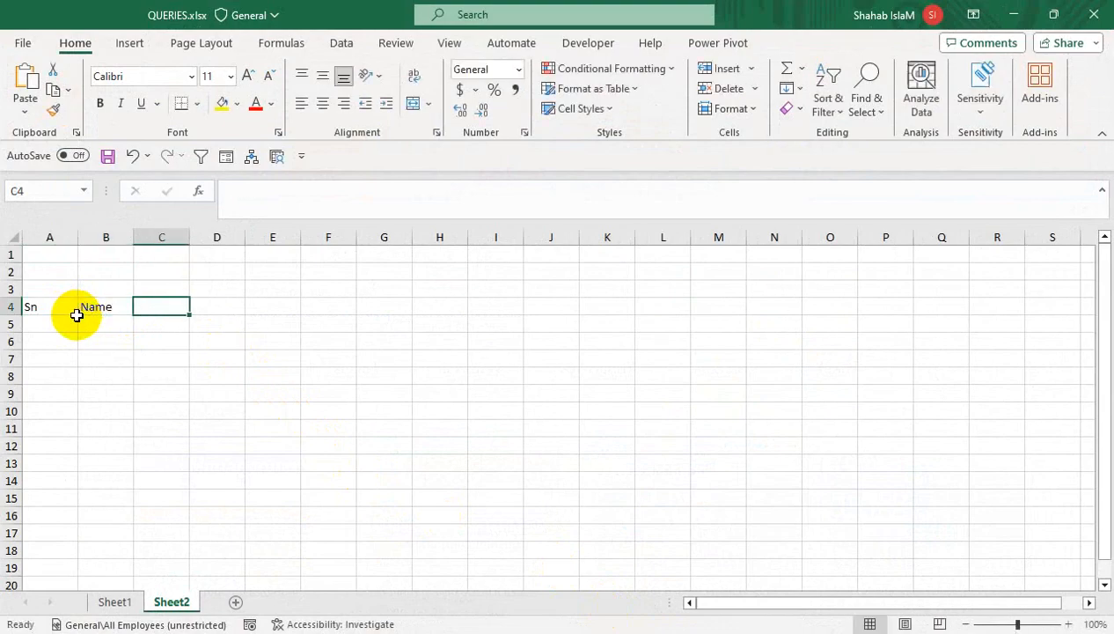
{"action": "type", "text": "Mom"}
{"action": "key", "text": "Tab"}
{"action": "key", "text": "Return"}
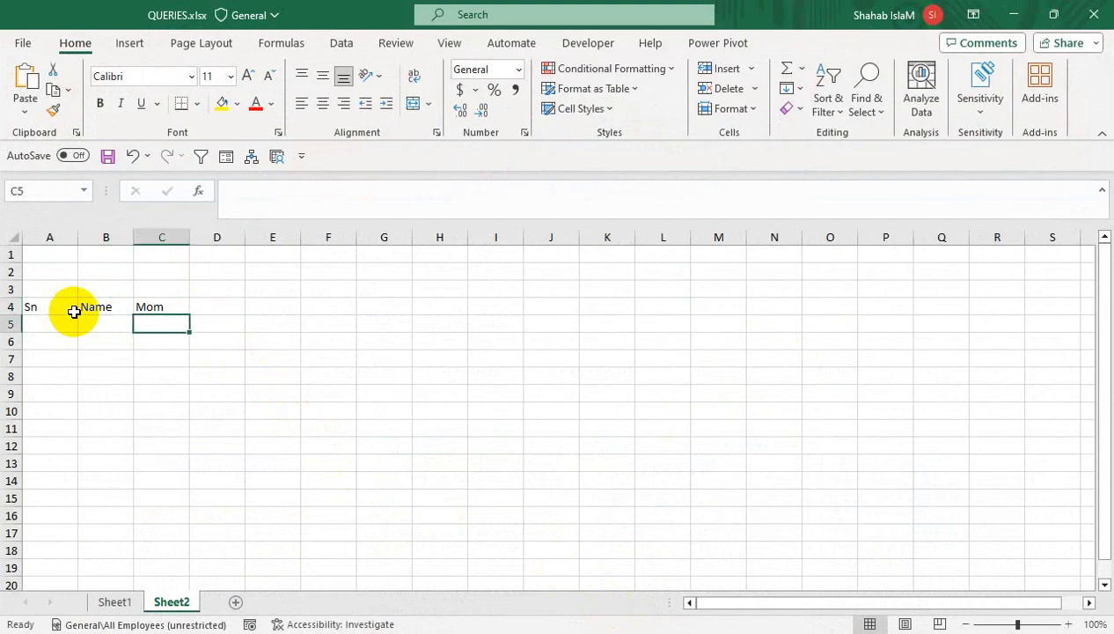
Enter 1 in cell C4 as the first day number.
{"action": "key", "text": "Up"}
{"action": "type", "text": "1"}
{"action": "key", "text": "Tab"}
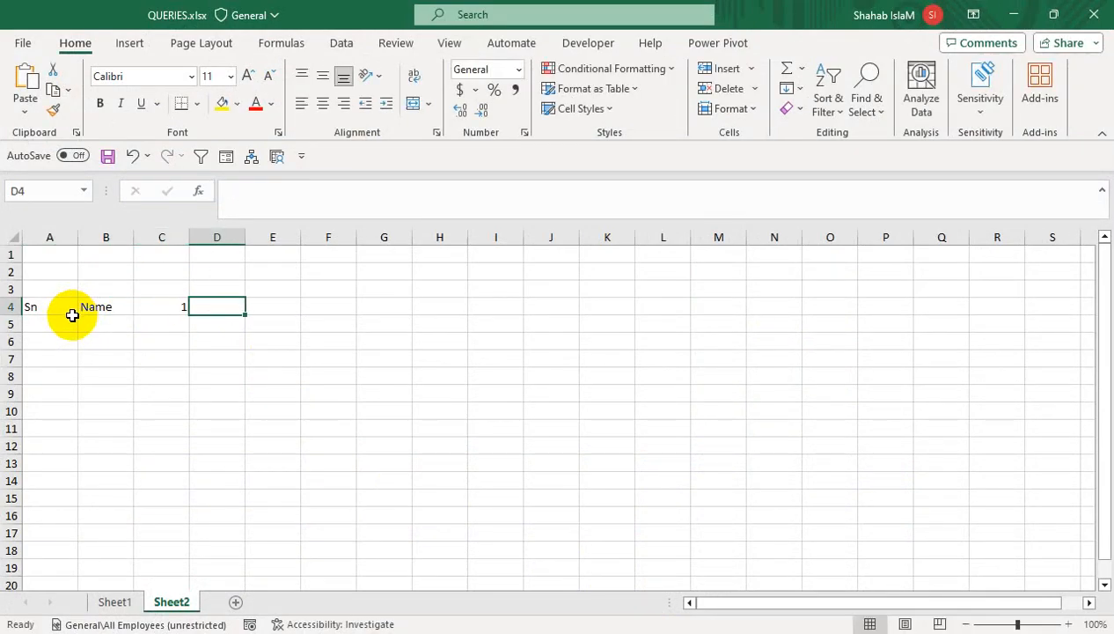
Fill a linear series along row 4 from C4, with step value 1 and stop value 30.
{"action": "left_click", "coordinate": [187, 304]}
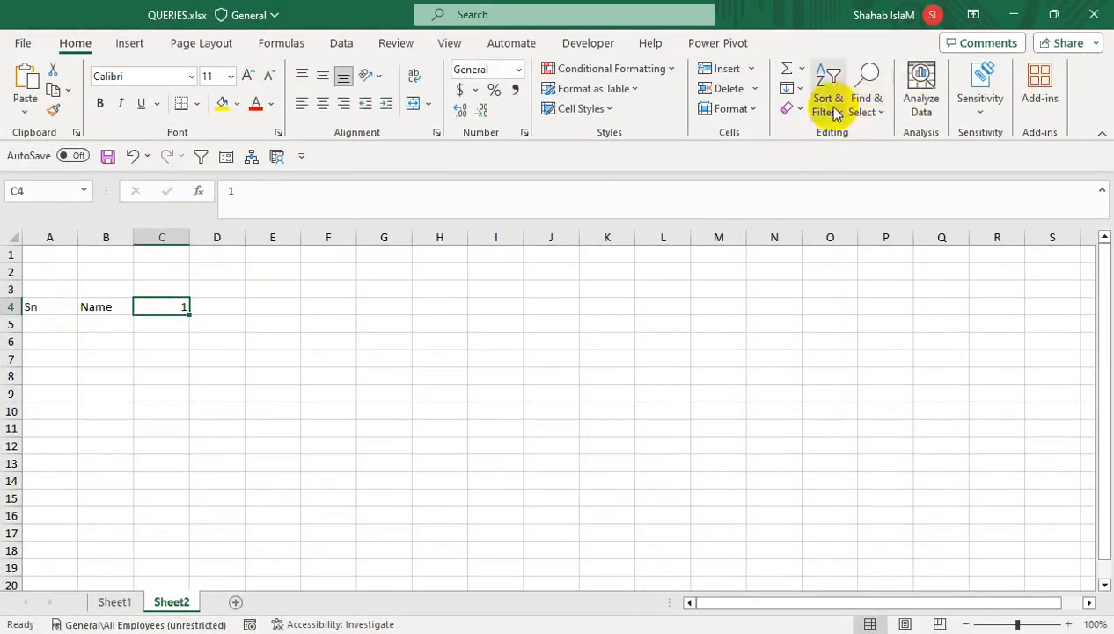
{"action": "left_click", "coordinate": [805, 111]}
{"action": "left_click", "coordinate": [792, 88]}
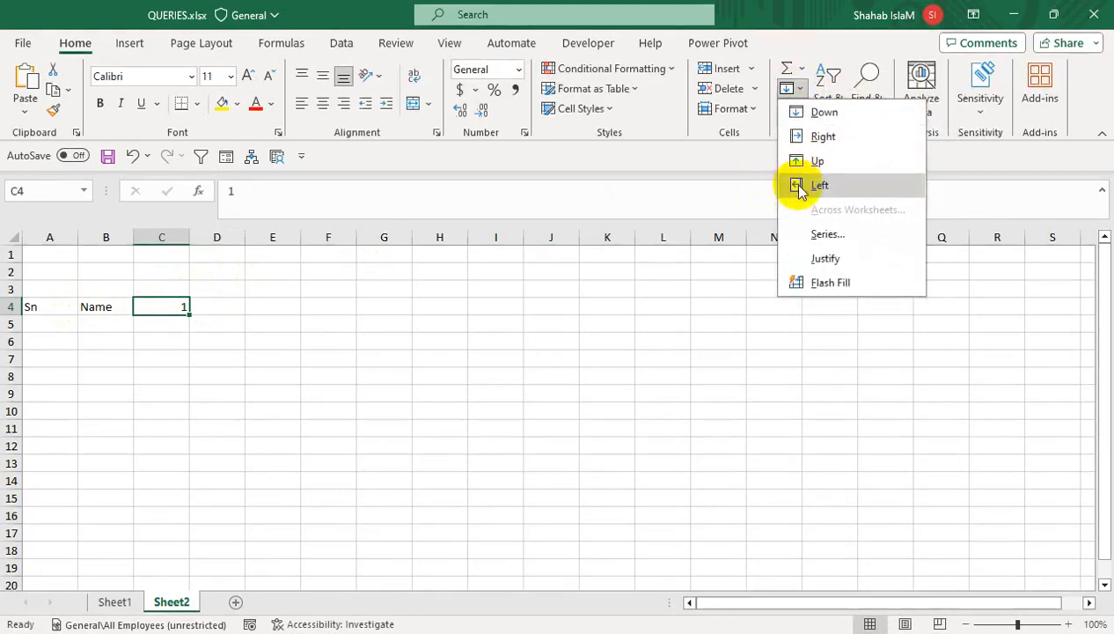
{"action": "left_click", "coordinate": [805, 232]}
{"action": "key", "text": "Tab"}
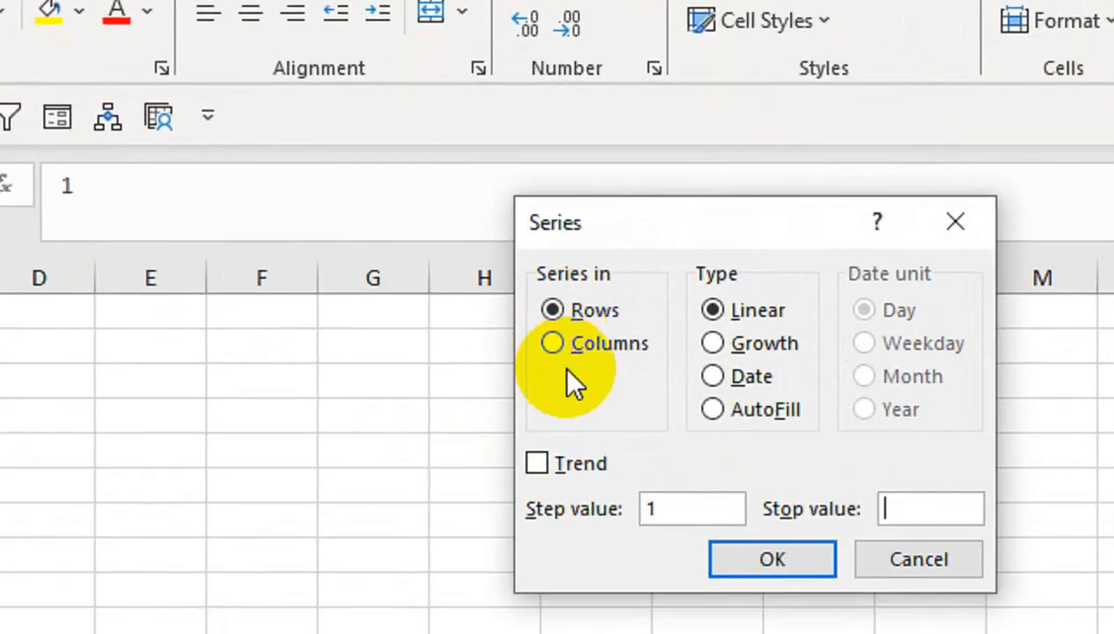
{"action": "left_click", "coordinate": [492, 271]}
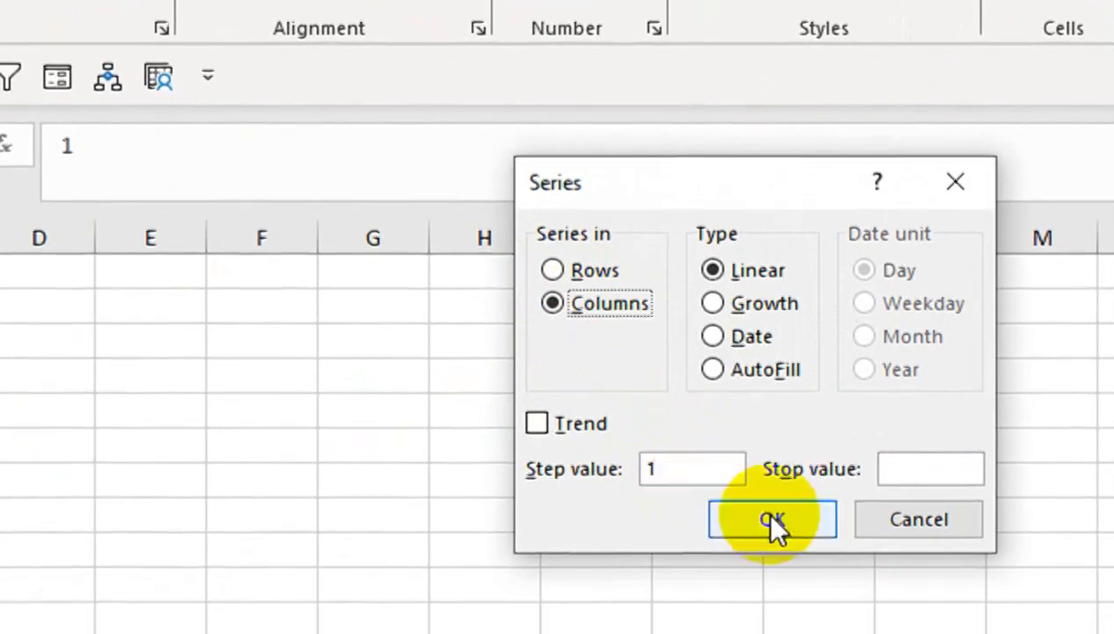
{"action": "left_click", "coordinate": [899, 465]}
{"action": "type", "text": "3"}
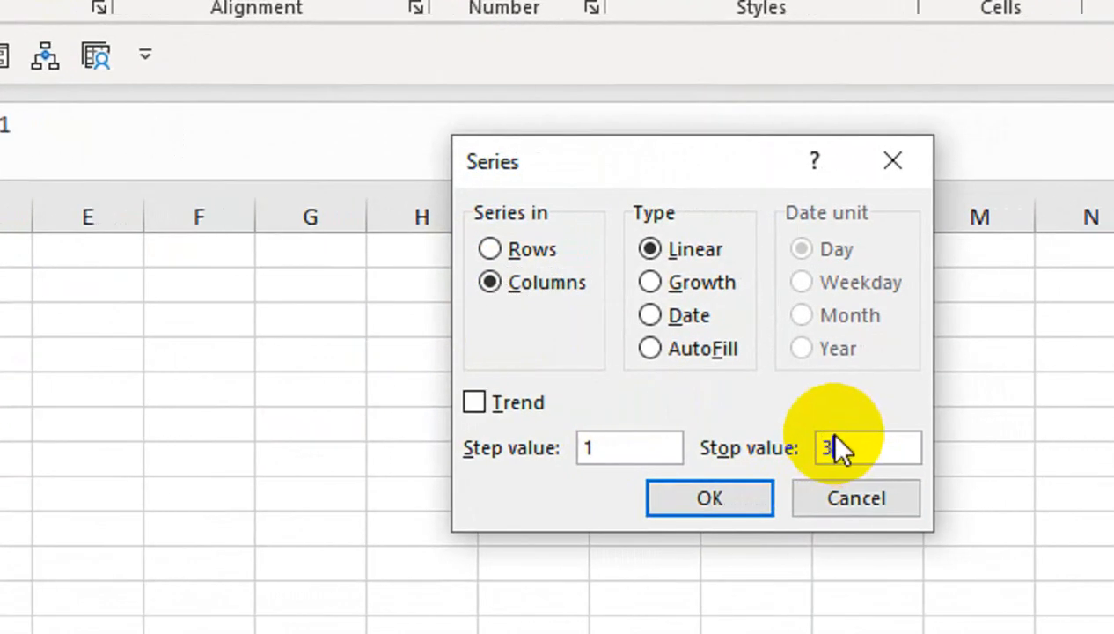
{"action": "type", "text": "0"}
{"action": "left_click", "coordinate": [546, 250]}
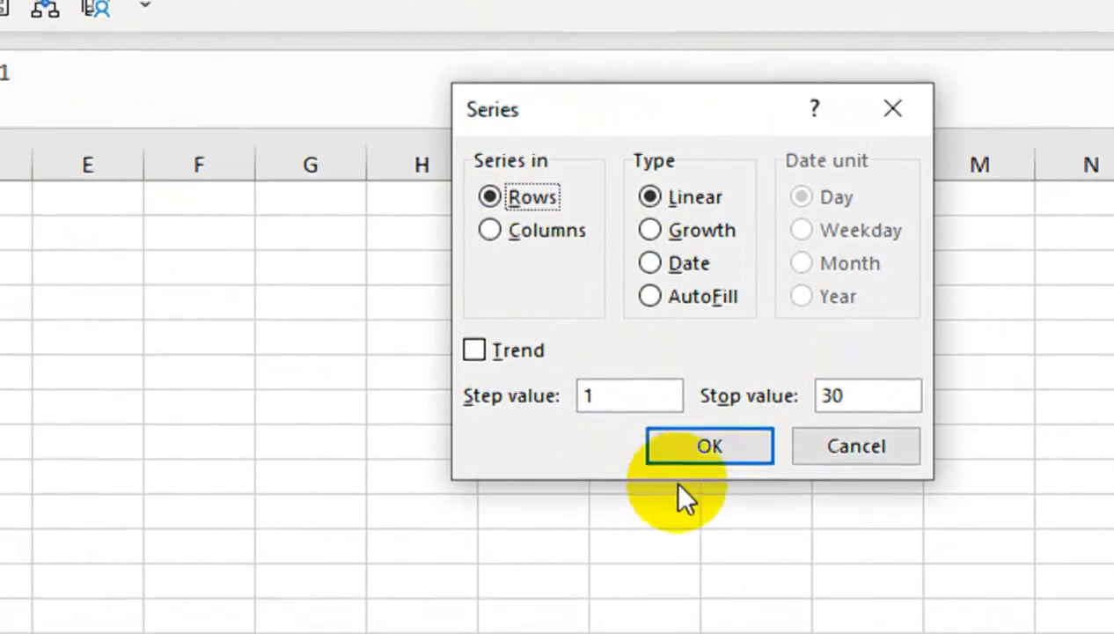
{"action": "left_click", "coordinate": [671, 500]}
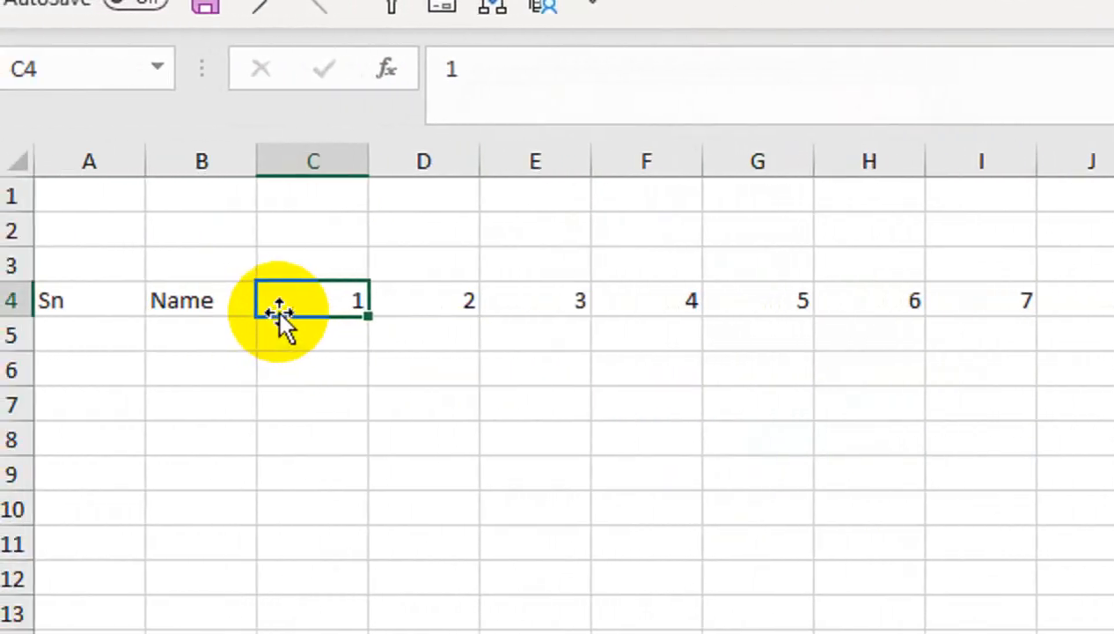
Enter Mon in cell C3, above day number 1.
{"action": "left_click", "coordinate": [91, 297]}
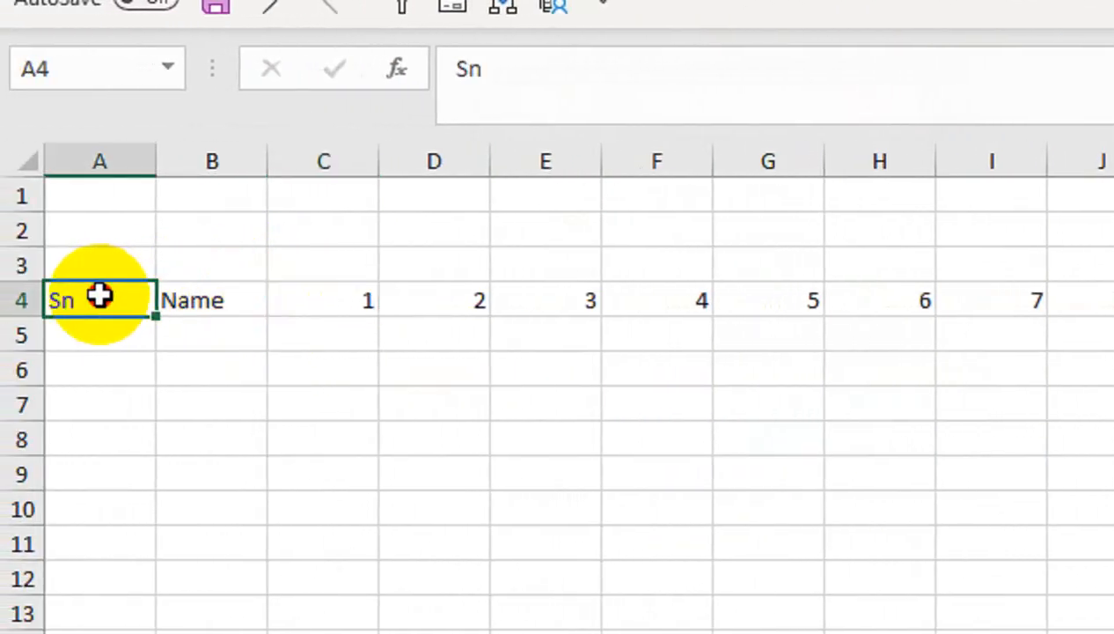
{"action": "left_click", "coordinate": [322, 266]}
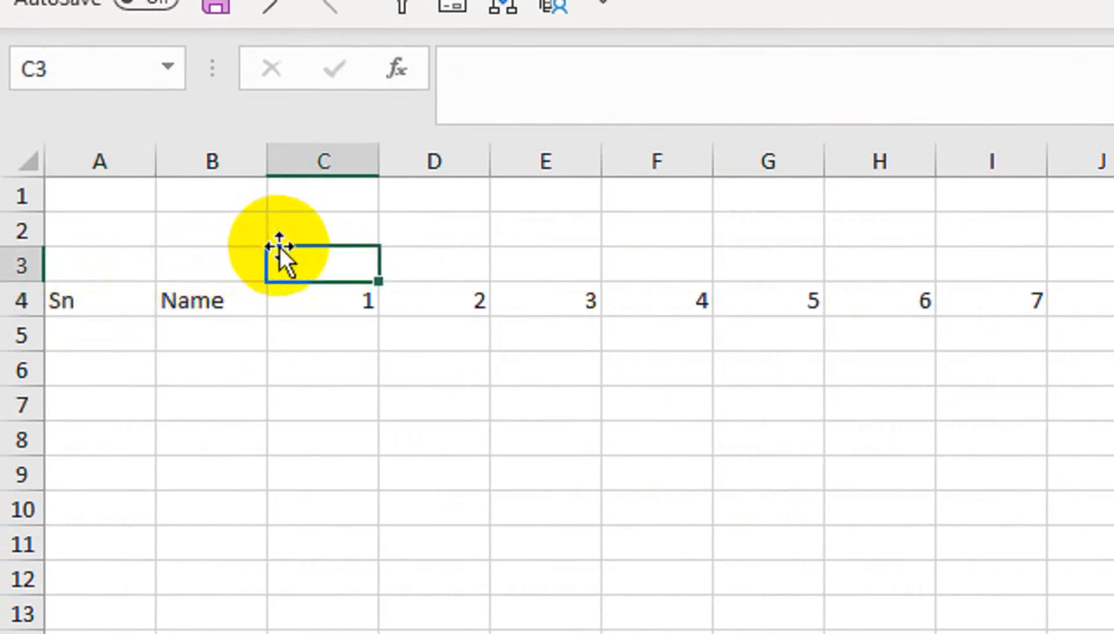
{"action": "type", "text": "monm"}
{"action": "key", "text": "BackSpace"}
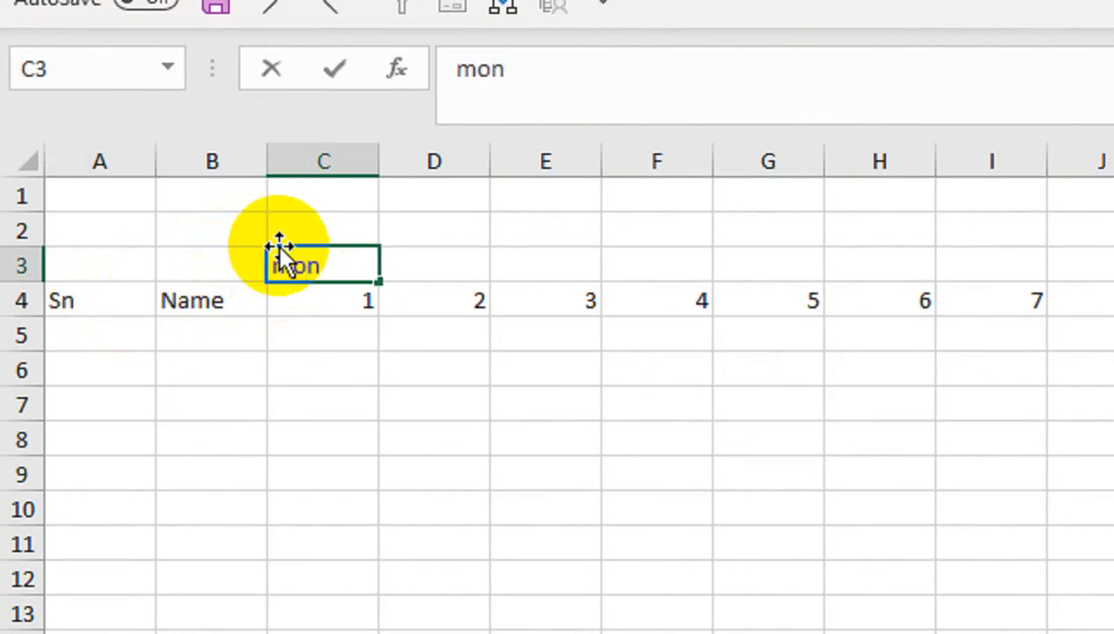
{"action": "left_click", "coordinate": [391, 440]}
{"action": "left_click", "coordinate": [331, 257]}
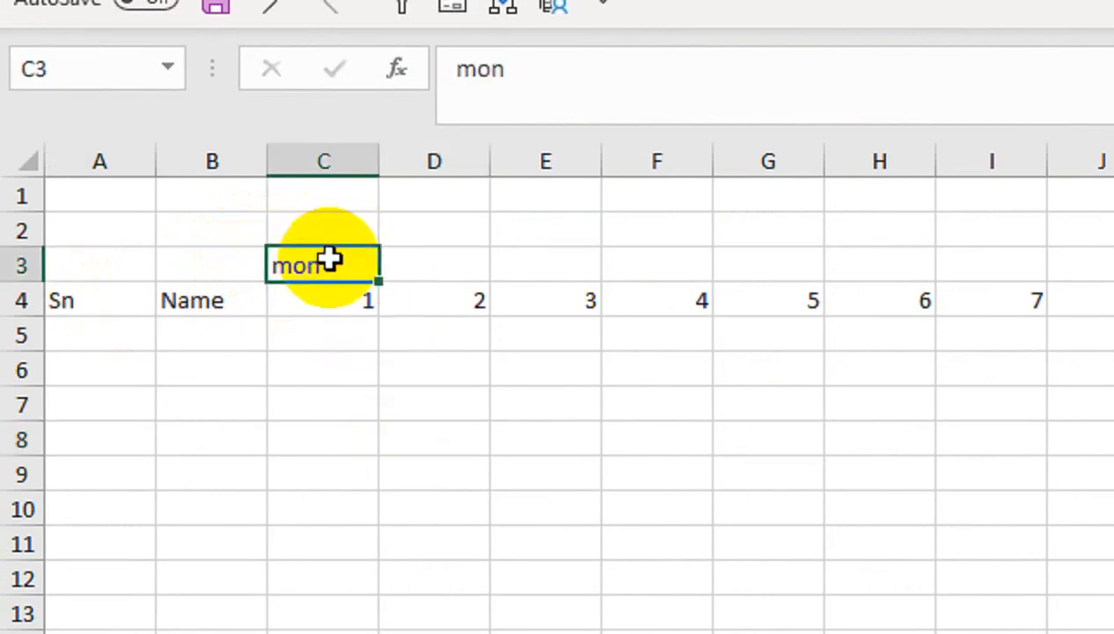
{"action": "type", "text": "Mon"}
{"action": "key", "text": "Tab"}
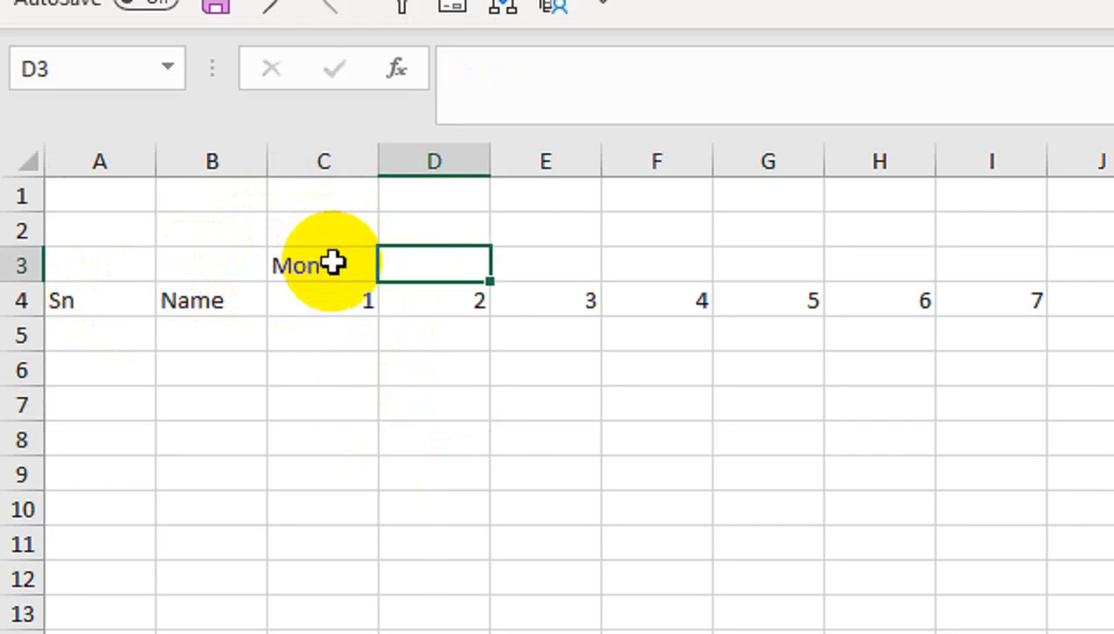
Extend the weekday names from C3 across to AF3, above day 30, and autofit all column widths.
{"action": "left_click", "coordinate": [328, 255]}
{"action": "left_click_drag", "start_coordinate": [378, 282], "coordinate": [968, 290]}
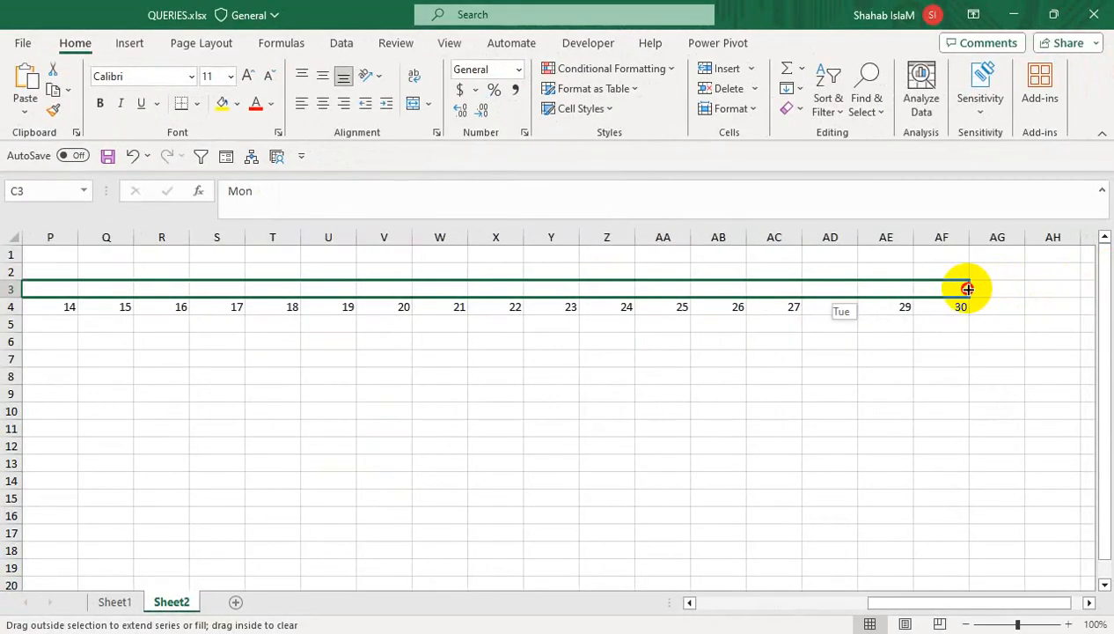
{"action": "left_click_drag", "start_coordinate": [873, 609], "coordinate": [704, 604]}
{"action": "left_click", "coordinate": [12, 236]}
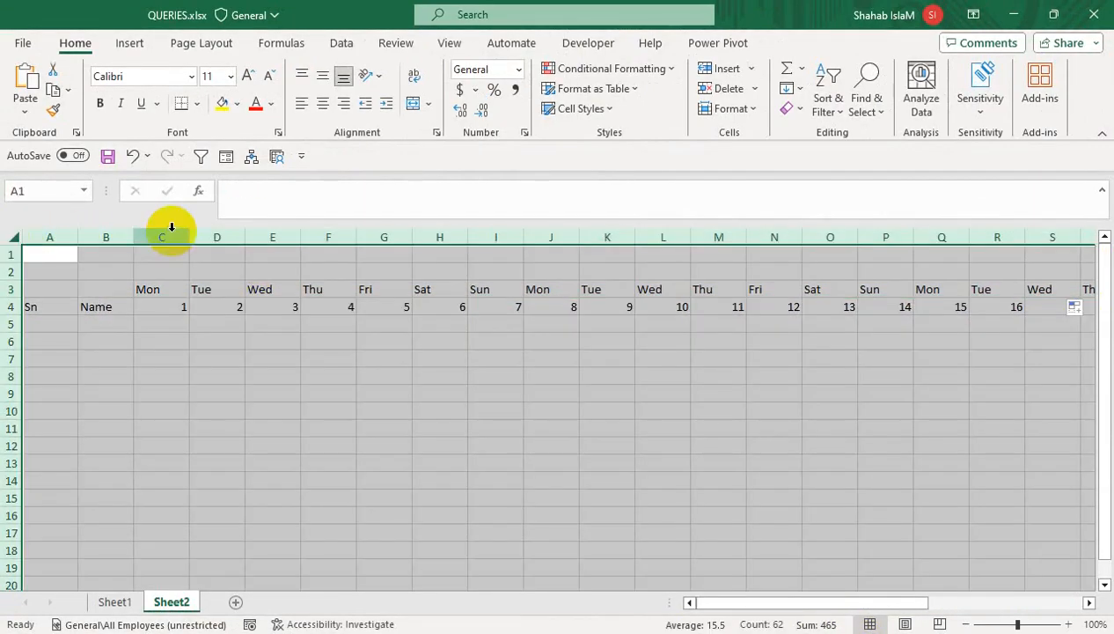
{"action": "double_click", "coordinate": [190, 236]}
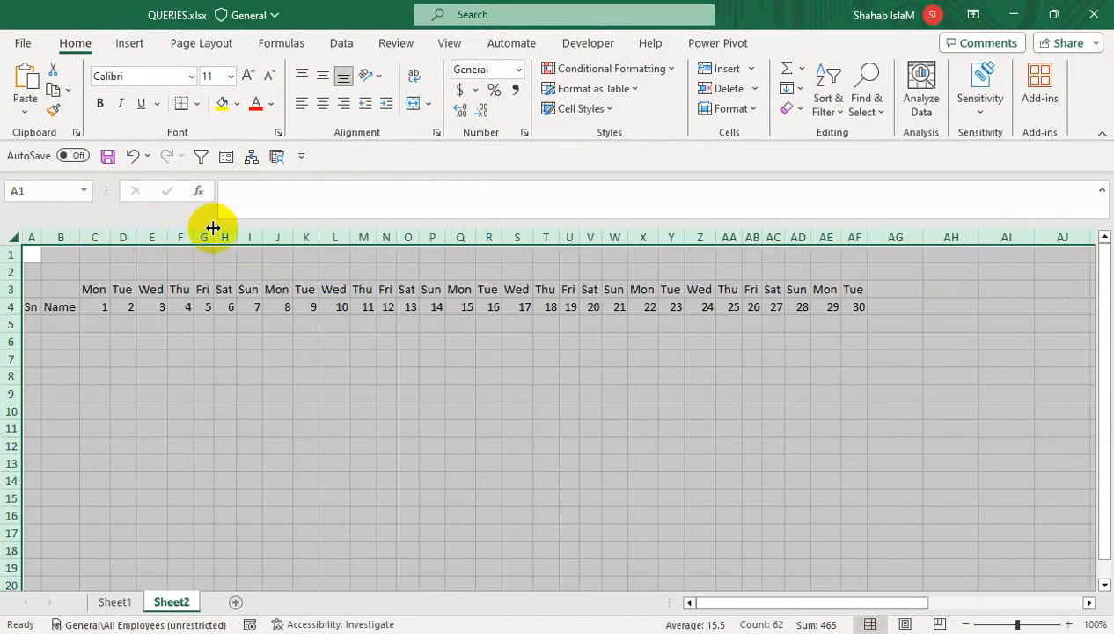
Delete the four Sunday columns I, P, W and AD.
{"action": "left_click", "coordinate": [249, 236]}
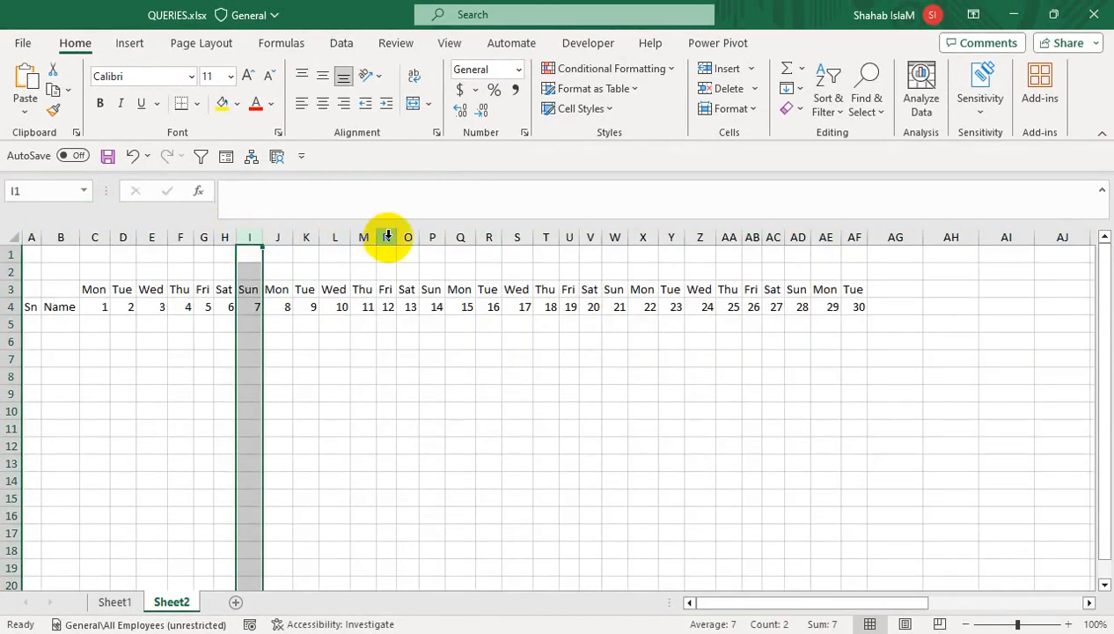
{"action": "left_click", "coordinate": [432, 236], "text": "ctrl"}
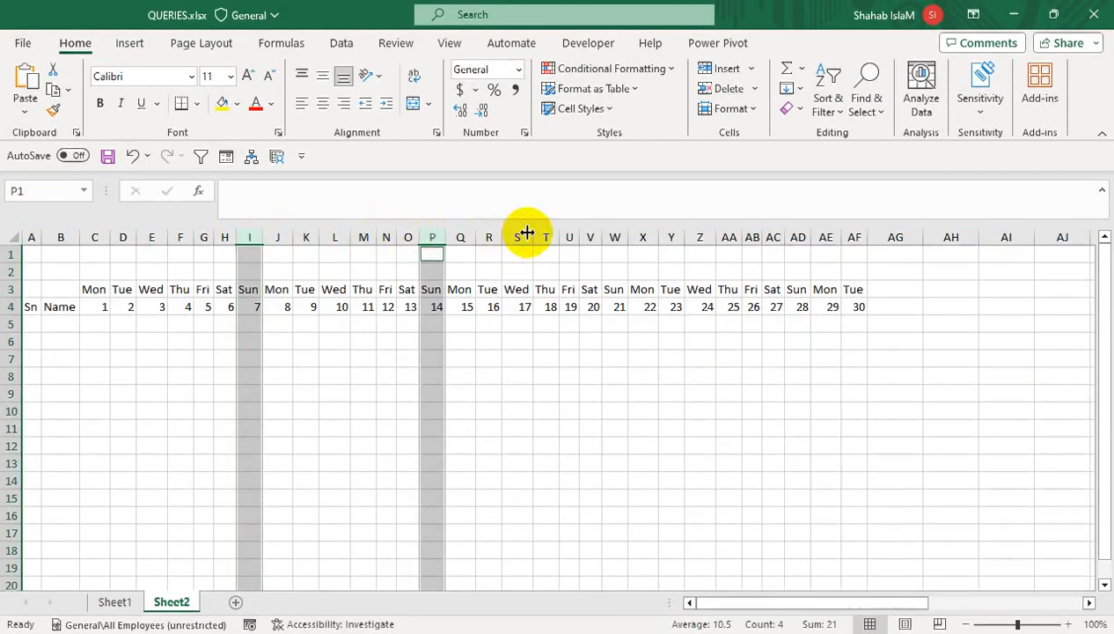
{"action": "left_click", "coordinate": [615, 237], "text": "ctrl"}
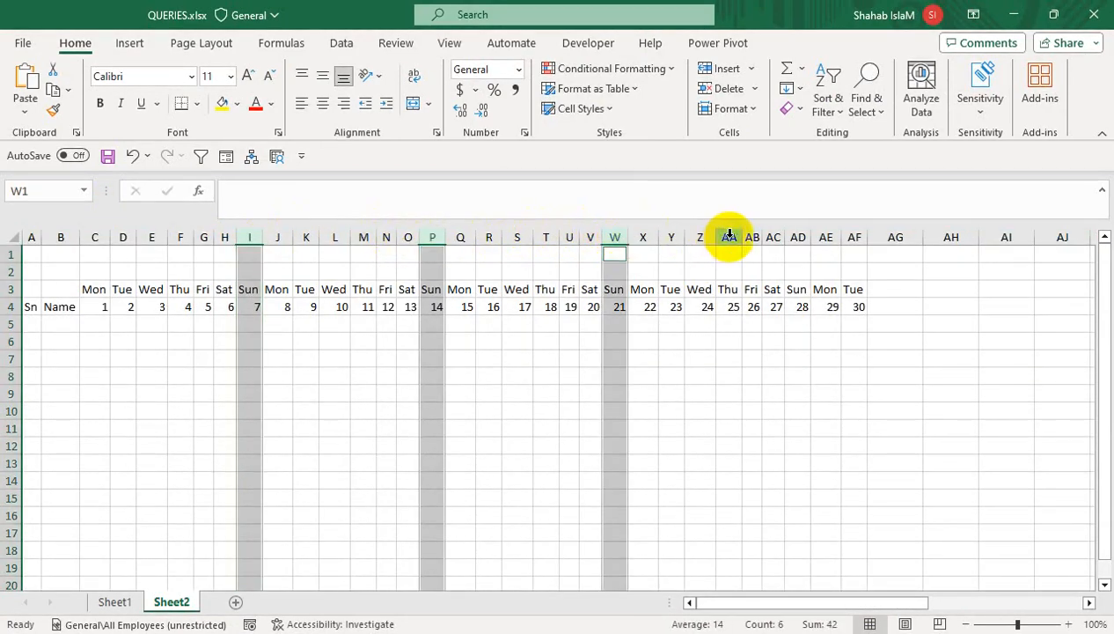
{"action": "left_click", "coordinate": [799, 236], "text": "ctrl"}
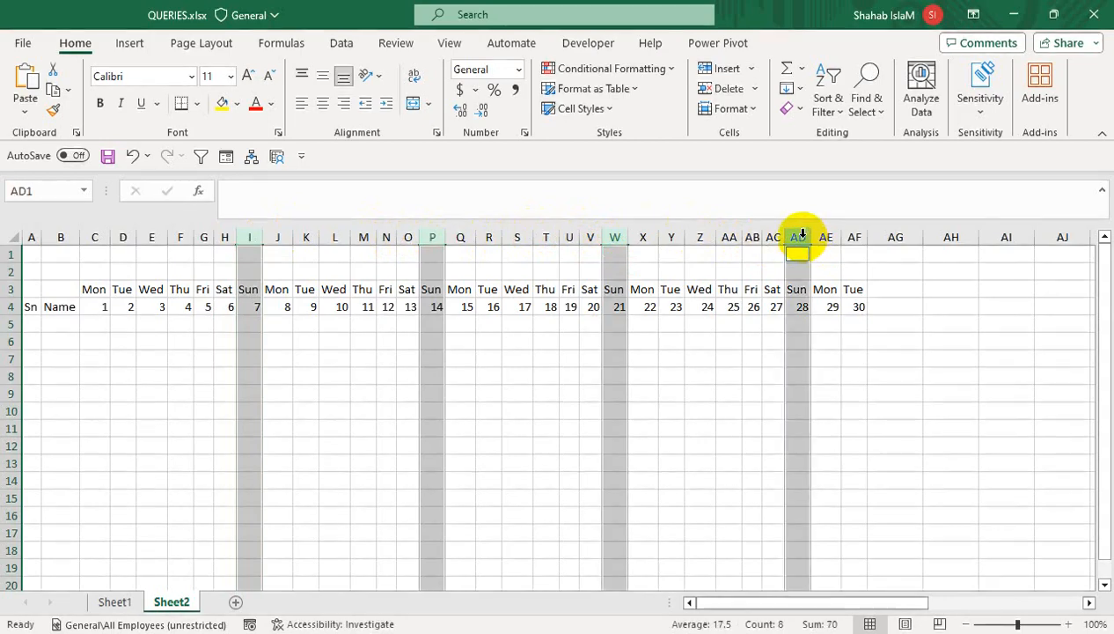
{"action": "key", "text": "ctrl+minus"}
Apply all borders to the range A3:AB14.
{"action": "left_click", "coordinate": [755, 322]}
{"action": "left_click_drag", "start_coordinate": [753, 289], "coordinate": [5, 481]}
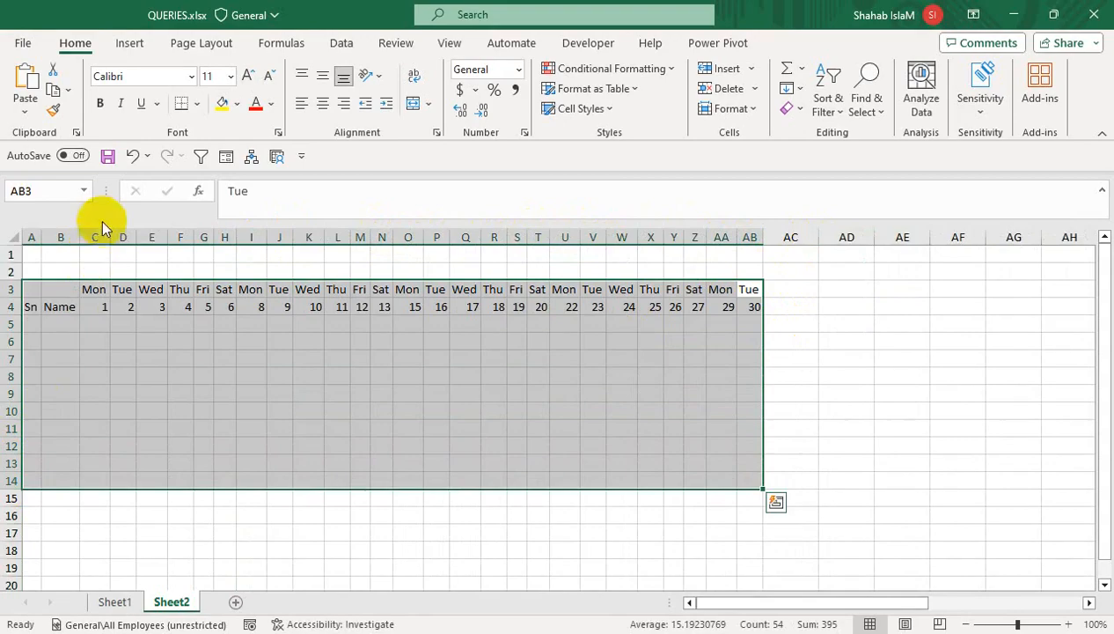
{"action": "left_click", "coordinate": [197, 103]}
{"action": "left_click", "coordinate": [231, 278]}
{"action": "left_click", "coordinate": [55, 339]}
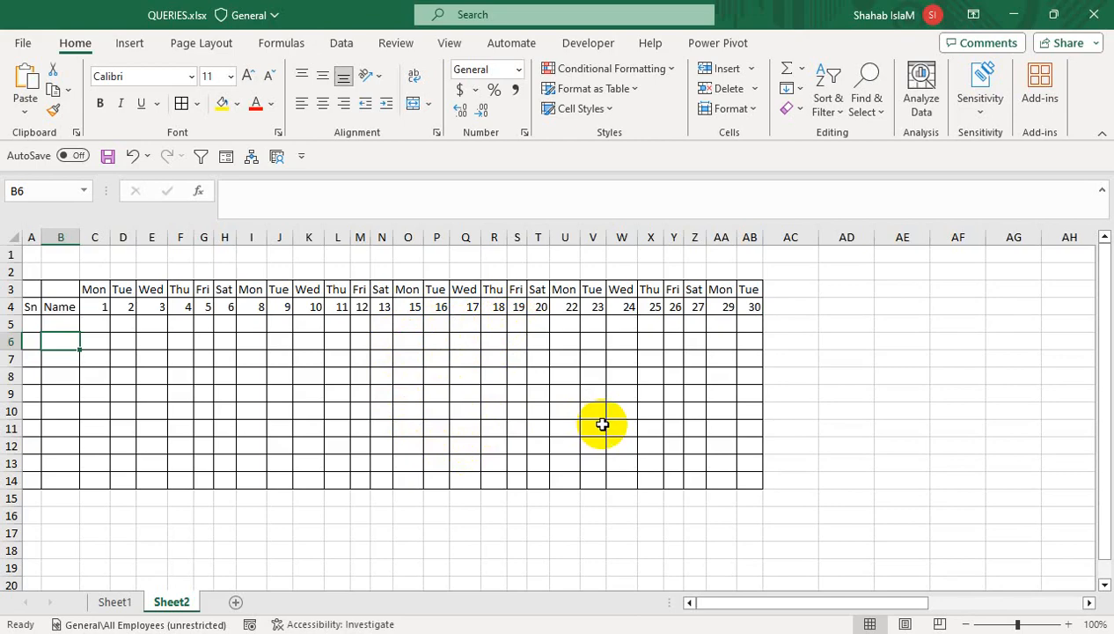
Enter the serial numbers 1 and 2 in cells A5 and A6.
{"action": "key", "text": "Up"}
{"action": "left_click", "coordinate": [34, 320]}
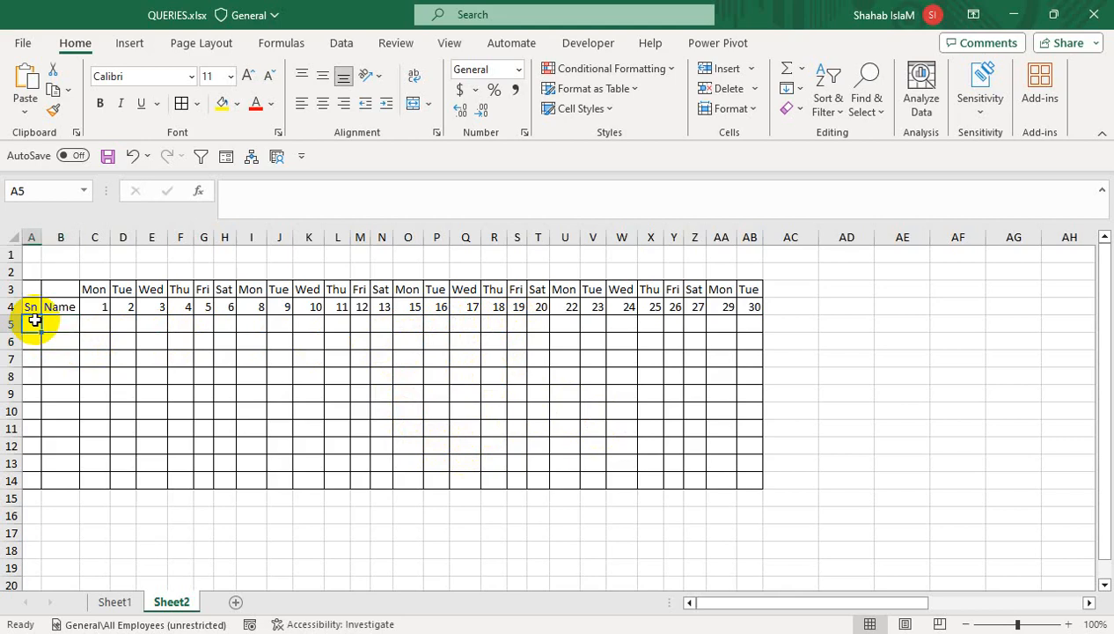
{"action": "type", "text": "1"}
{"action": "key", "text": "Return"}
{"action": "type", "text": "2"}
{"action": "key", "text": "Return"}
Extend the serial numbers from A5:A6 down to 12 in row 16, and delete the surplus rows 15 and 16.
{"action": "left_click_drag", "start_coordinate": [34, 320], "coordinate": [34, 343]}
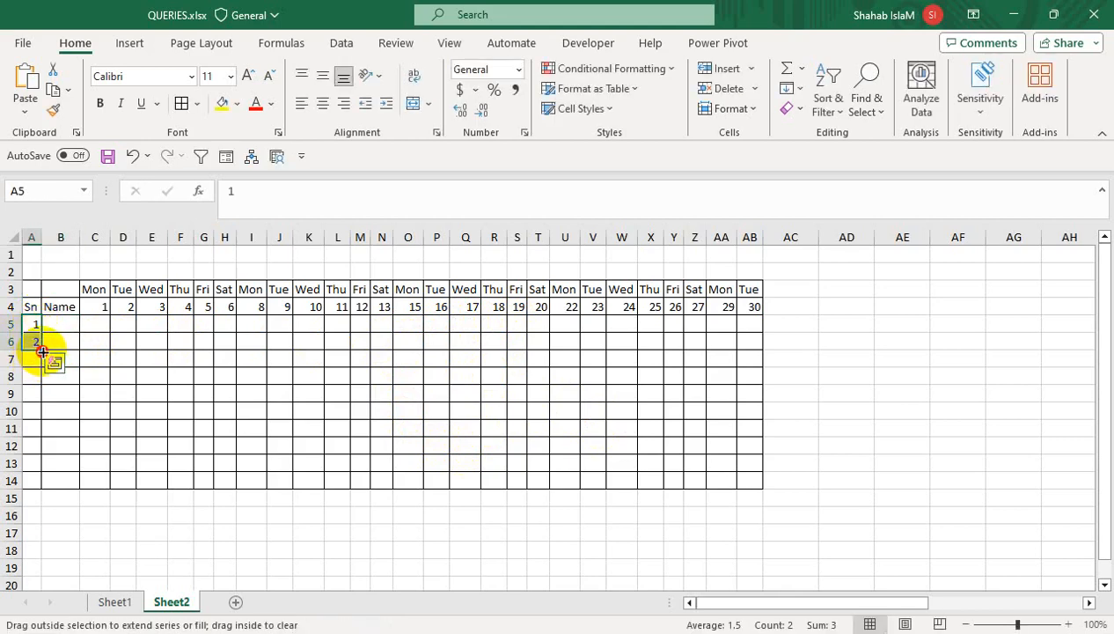
{"action": "left_click", "coordinate": [54, 361]}
{"action": "left_click_drag", "start_coordinate": [40, 349], "coordinate": [9, 519]}
{"action": "right_click", "coordinate": [9, 520]}
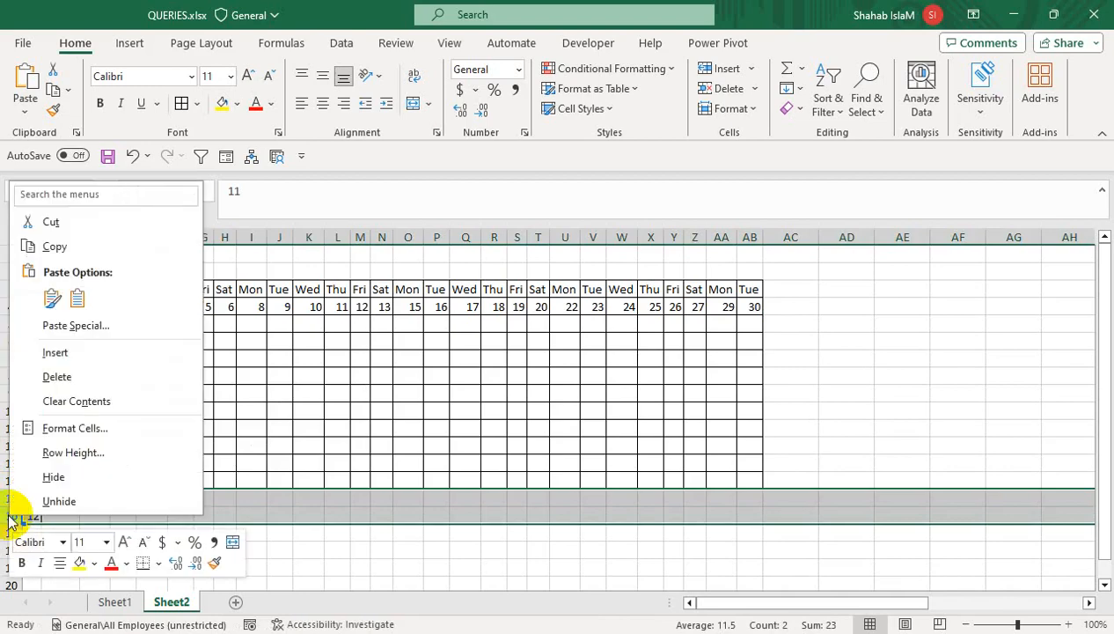
{"action": "left_click", "coordinate": [83, 377]}
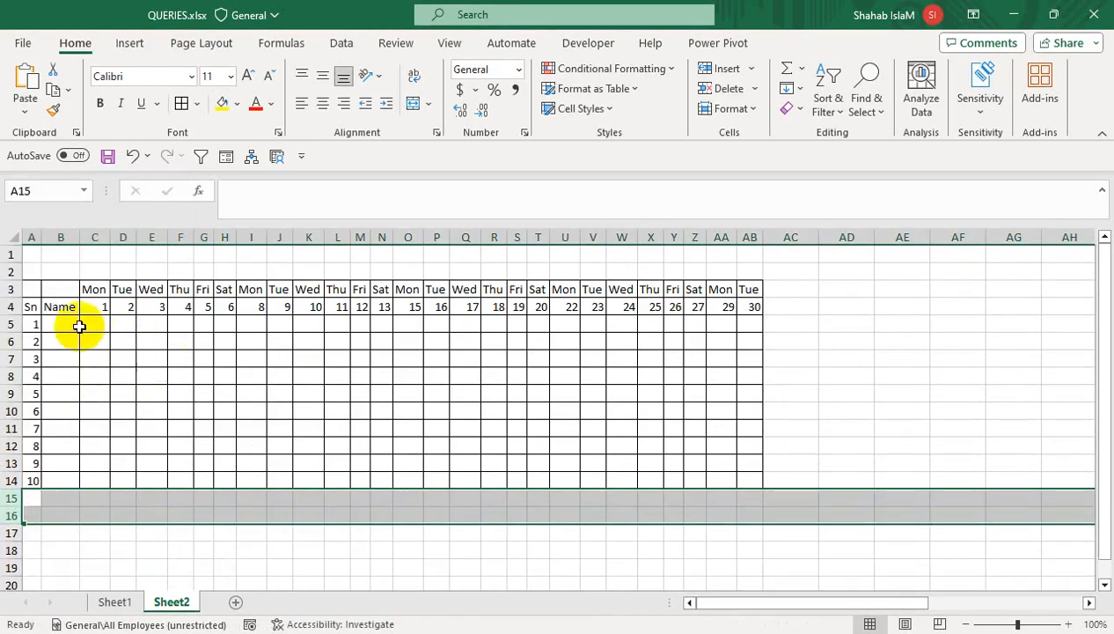
Enter the first person's name in cell B5.
{"action": "left_click", "coordinate": [58, 324]}
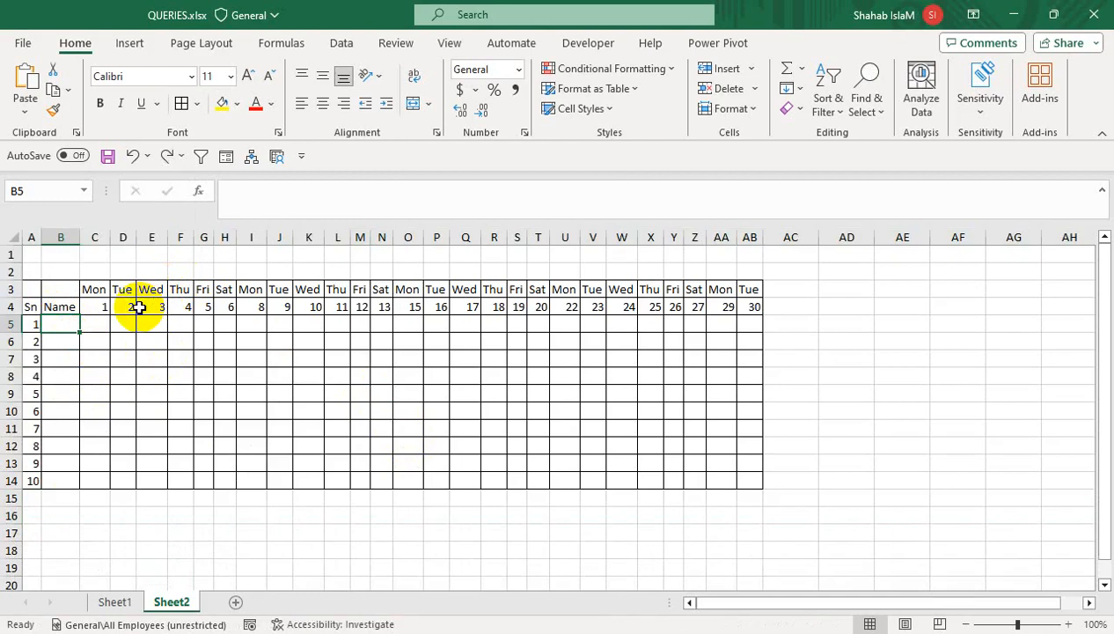
{"action": "type", "text": "safi"}
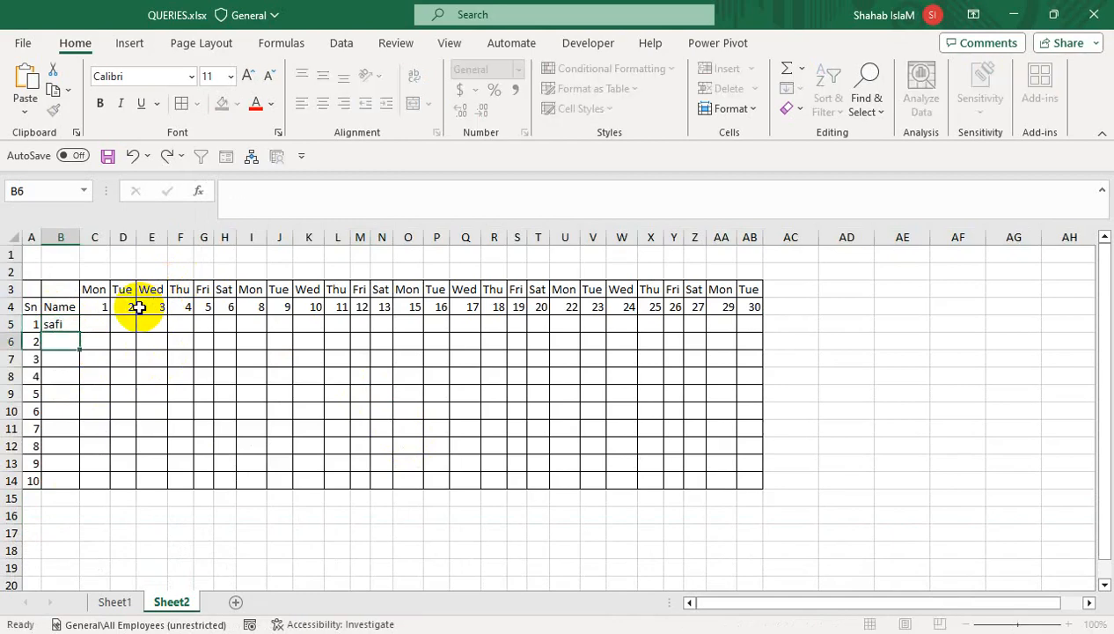
{"action": "key", "text": "Return"}
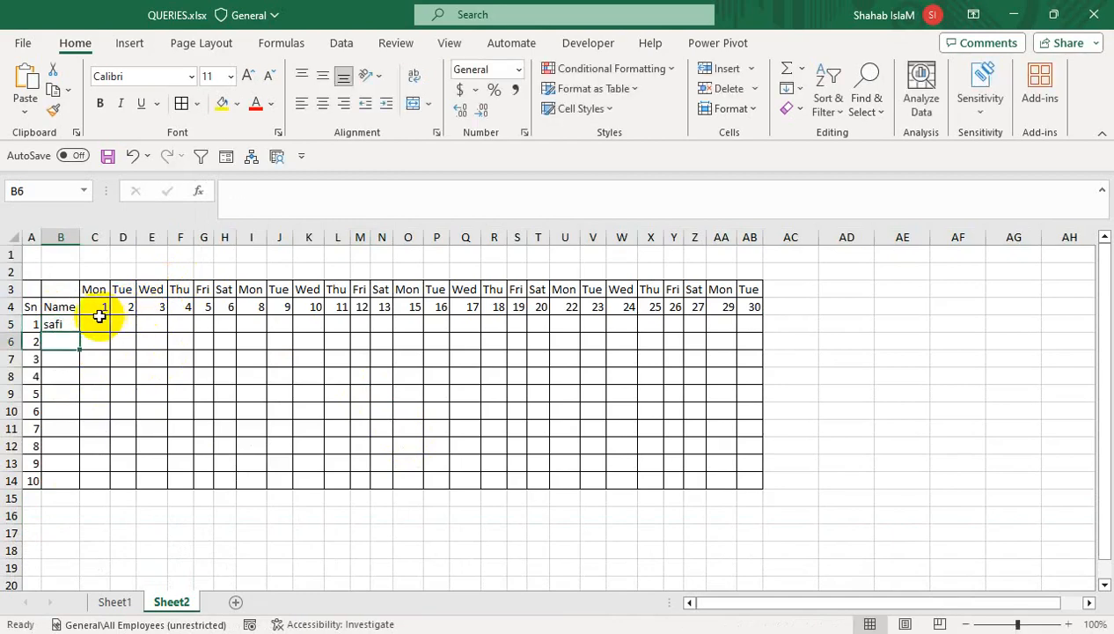
Extend the name list from cell B5 down to B14.
{"action": "left_click", "coordinate": [67, 324]}
{"action": "left_click", "coordinate": [82, 338]}
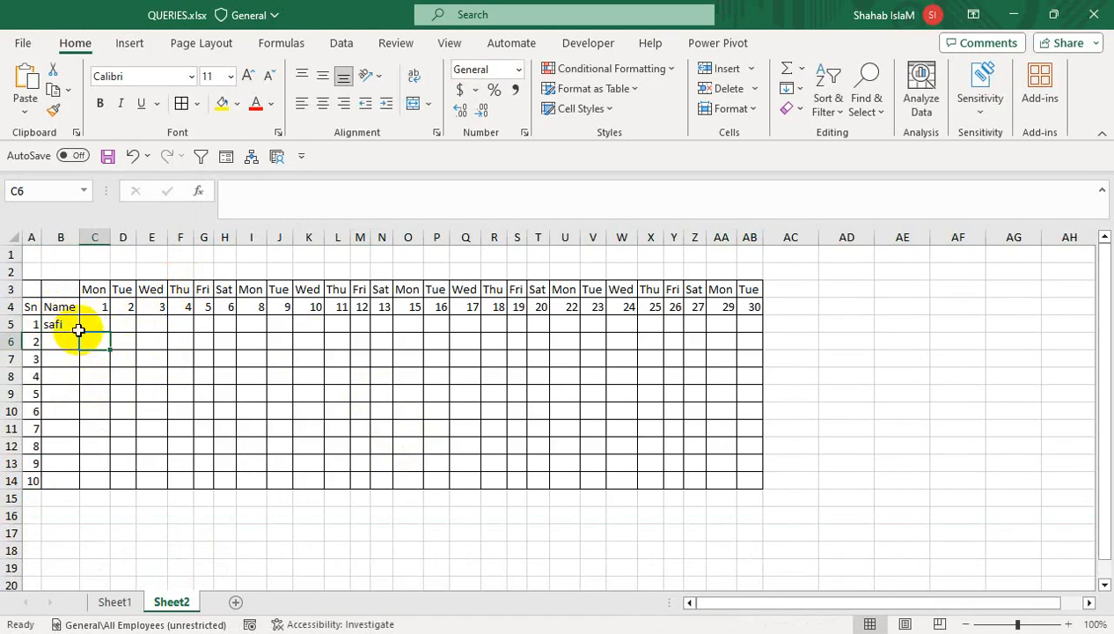
{"action": "left_click", "coordinate": [71, 323]}
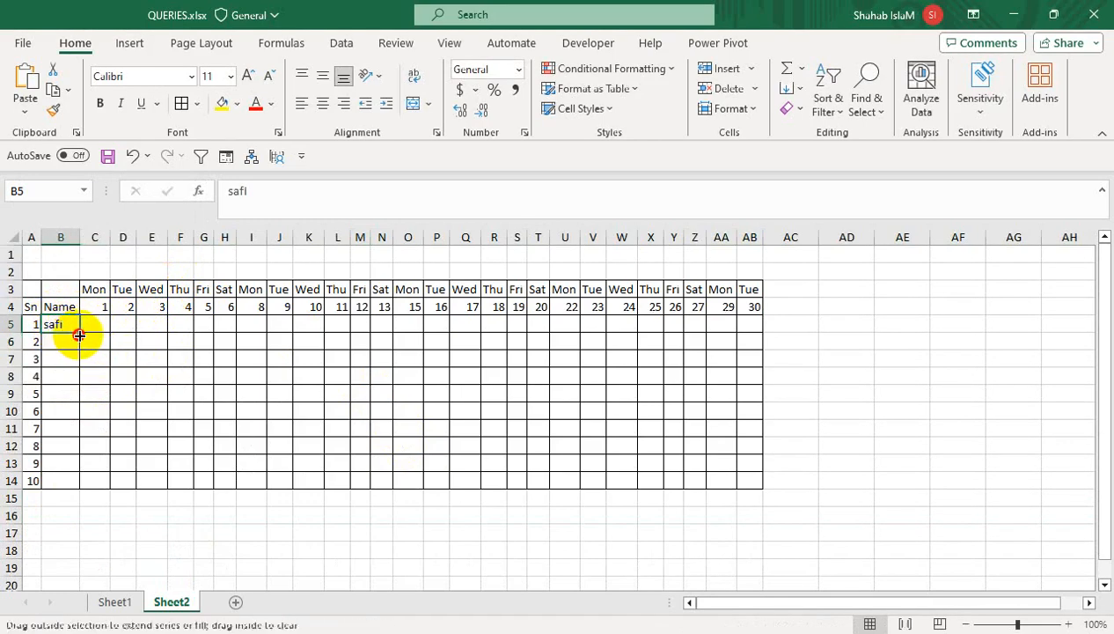
{"action": "left_click_drag", "start_coordinate": [79, 334], "coordinate": [80, 486]}
{"action": "left_click", "coordinate": [107, 339]}
Enter P in cell C5 and fill it across the whole range C5:AB14.
{"action": "left_click", "coordinate": [102, 319]}
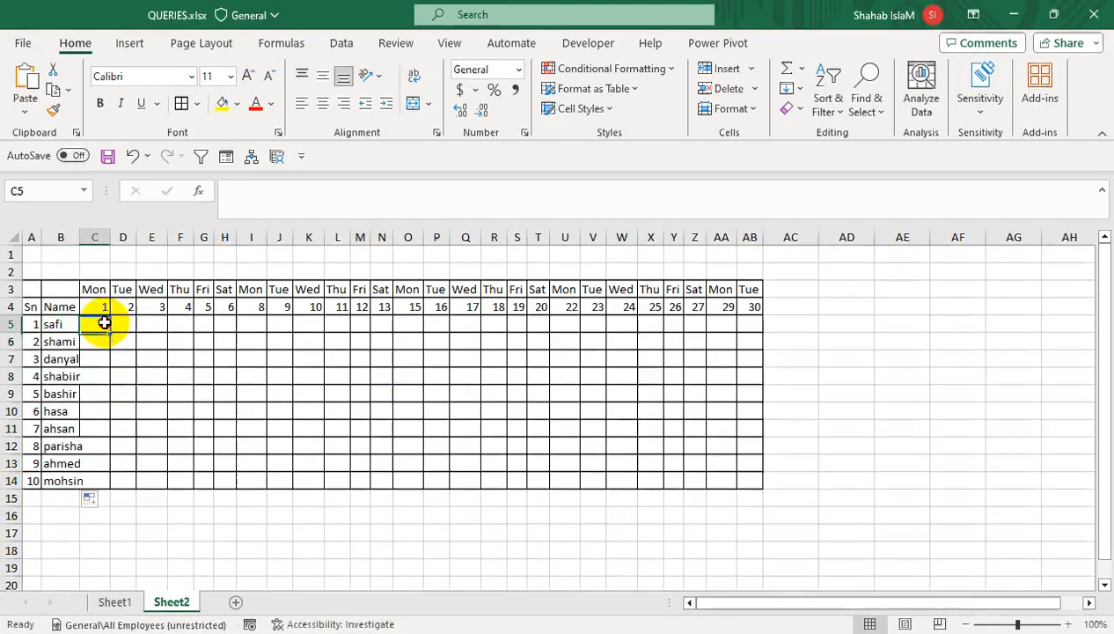
{"action": "type", "text": "p"}
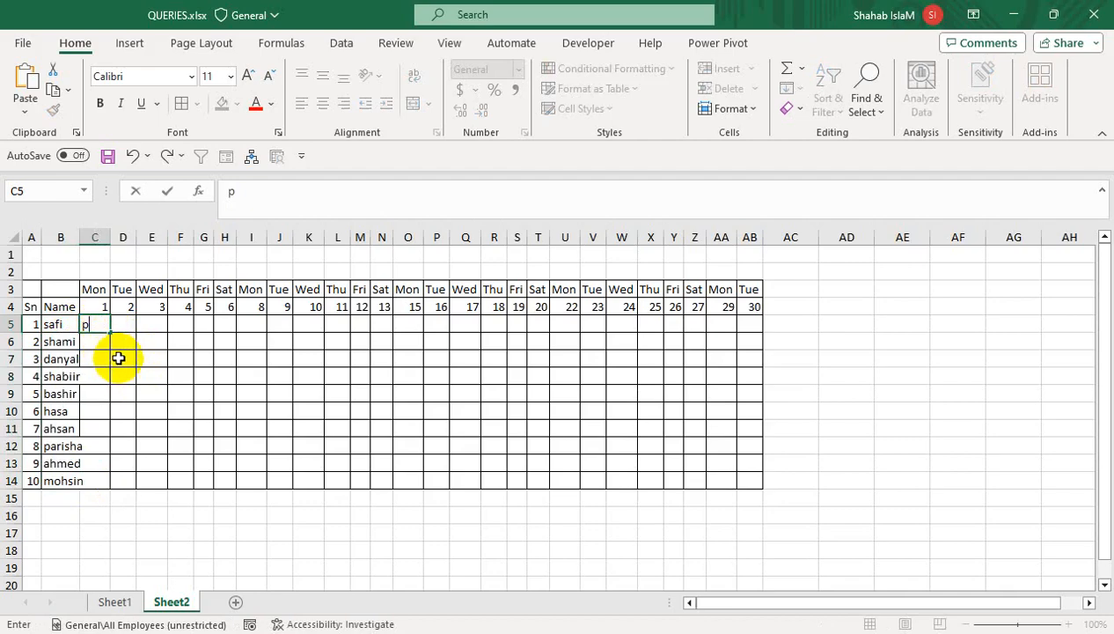
{"action": "key", "text": "ctrl+Return"}
{"action": "key", "text": "Return"}
{"action": "mouse_move", "coordinate": [95, 322]}
{"action": "left_mouse_down"}
{"action": "mouse_move", "coordinate": [739, 463]}
{"action": "mouse_move", "coordinate": [746, 481]}
{"action": "left_mouse_up"}
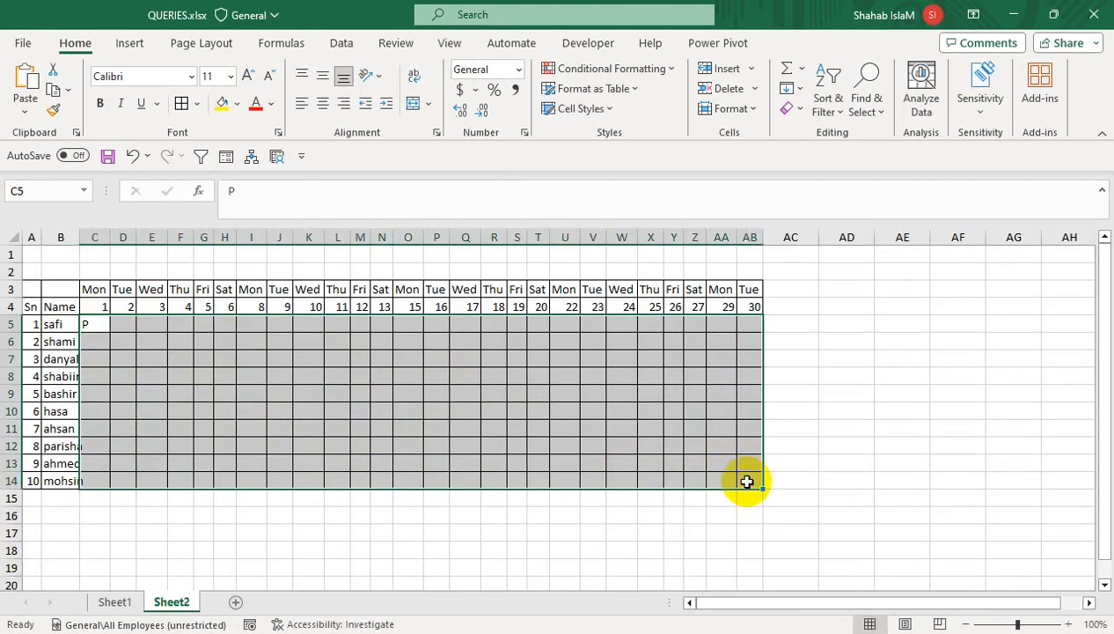
{"action": "key", "text": "ctrl+d"}
{"action": "key", "text": "ctrl+r"}
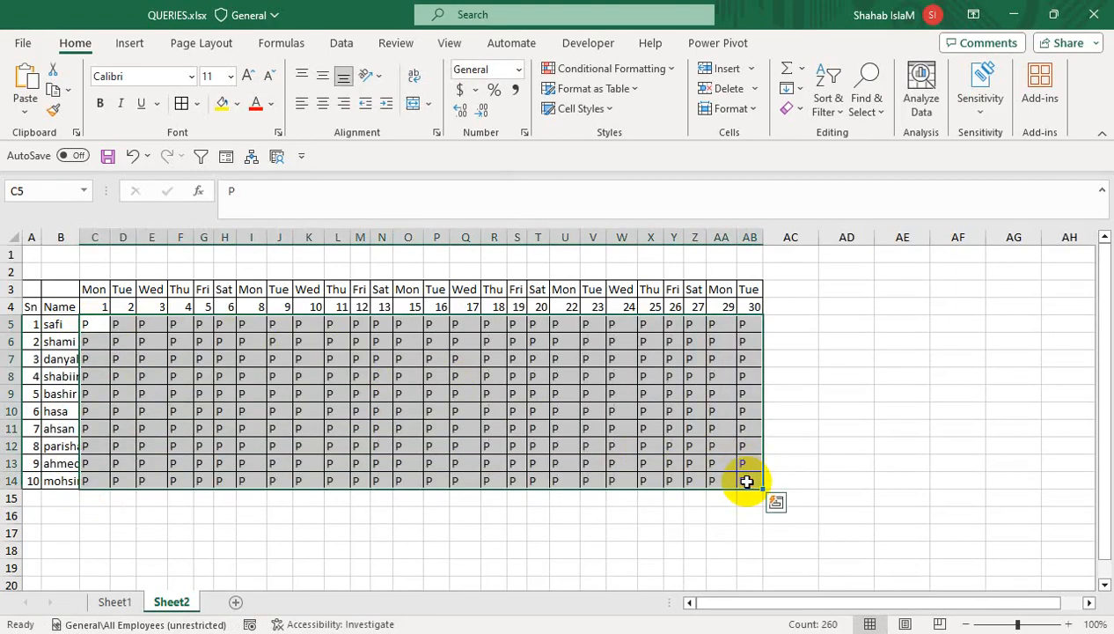
Enter A in cell X6 and fill it across to AB6.
{"action": "left_click", "coordinate": [753, 323]}
{"action": "left_click", "coordinate": [651, 341]}
{"action": "type", "text": "A"}
{"action": "key", "text": "Return"}
{"action": "left_click_drag", "start_coordinate": [651, 340], "coordinate": [749, 352]}
{"action": "key", "text": "ctrl+r"}
{"action": "left_click", "coordinate": [648, 389]}
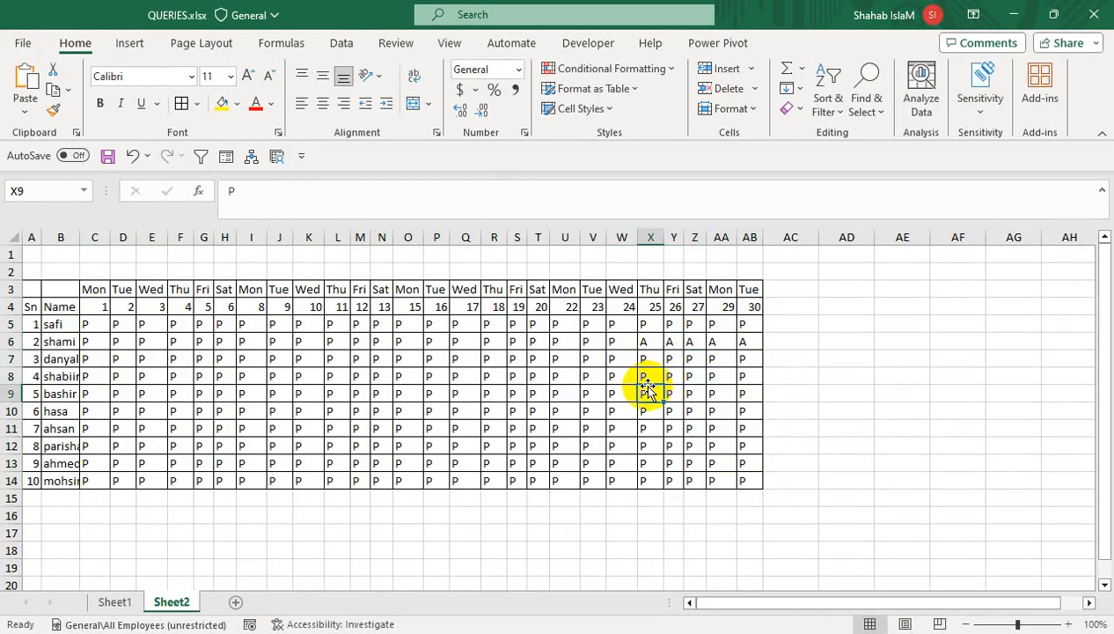
{"action": "type", "text": "L"}
{"action": "key", "text": "ctrl+Return"}
{"action": "key", "text": "shift+Right"}
{"action": "key", "text": "shift+Right"}
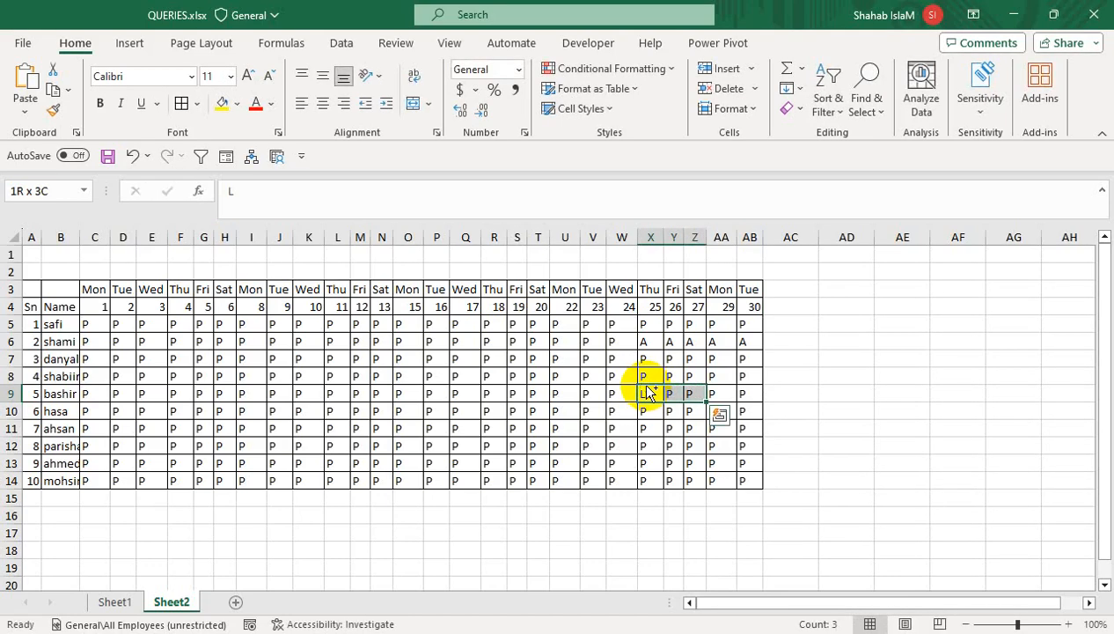
{"action": "key", "text": "ctrl+q"}
{"action": "key", "text": "Left"}
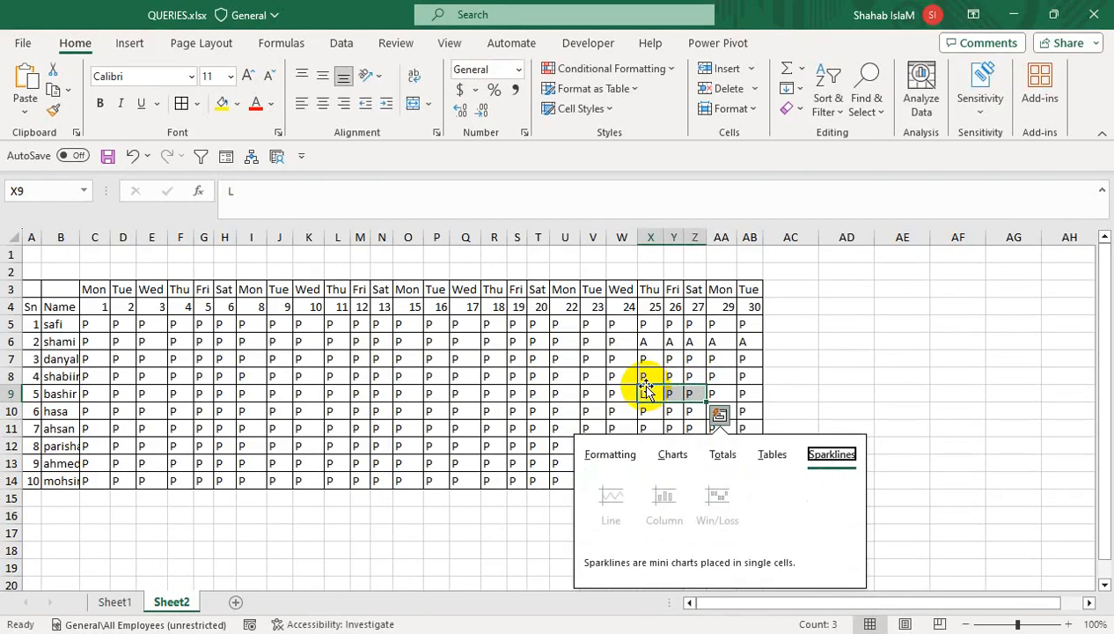
Enter H in cells X9 and Y9, A in Z9 and P in AB9.
{"action": "left_click", "coordinate": [650, 396]}
{"action": "type", "text": "H"}
{"action": "key", "text": "Tab"}
{"action": "type", "text": "H"}
{"action": "key", "text": "Tab"}
{"action": "type", "text": "A"}
{"action": "key", "text": "Tab"}
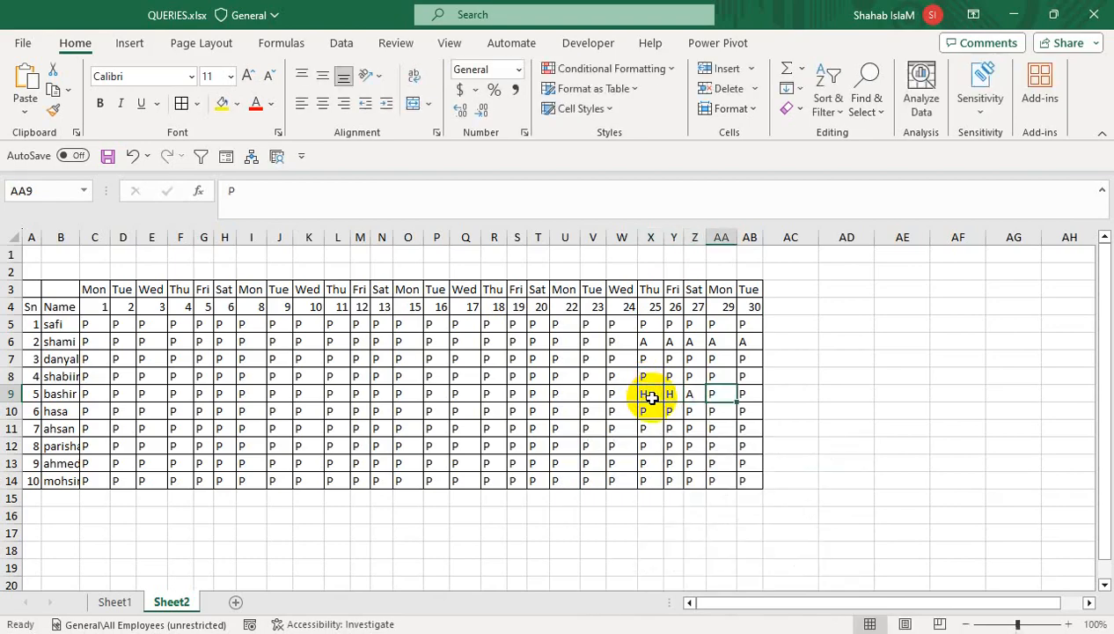
{"action": "key", "text": "Tab"}
{"action": "type", "text": "P"}
{"action": "key", "text": "Return"}
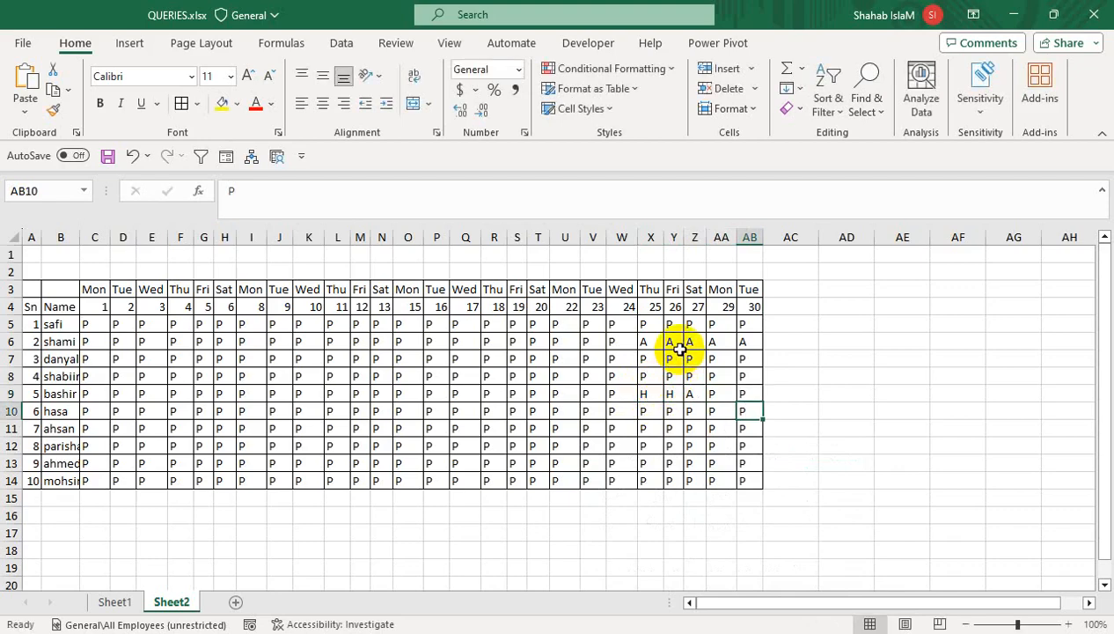
Merge and center the cells AC1:AG2.
{"action": "left_click", "coordinate": [785, 290]}
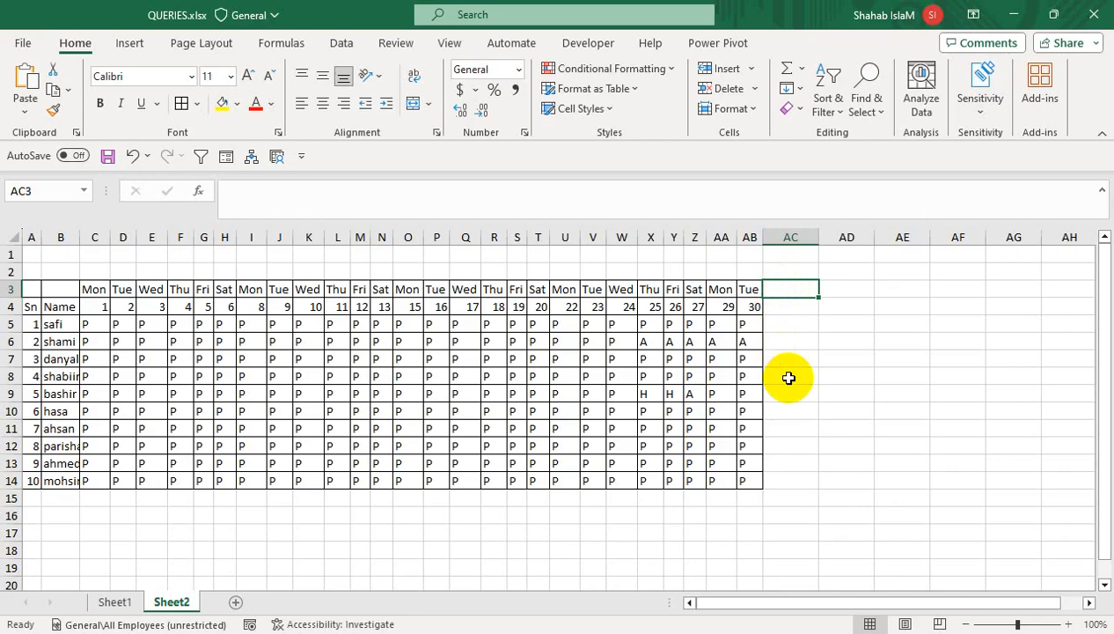
{"action": "left_click_drag", "start_coordinate": [786, 258], "coordinate": [994, 271]}
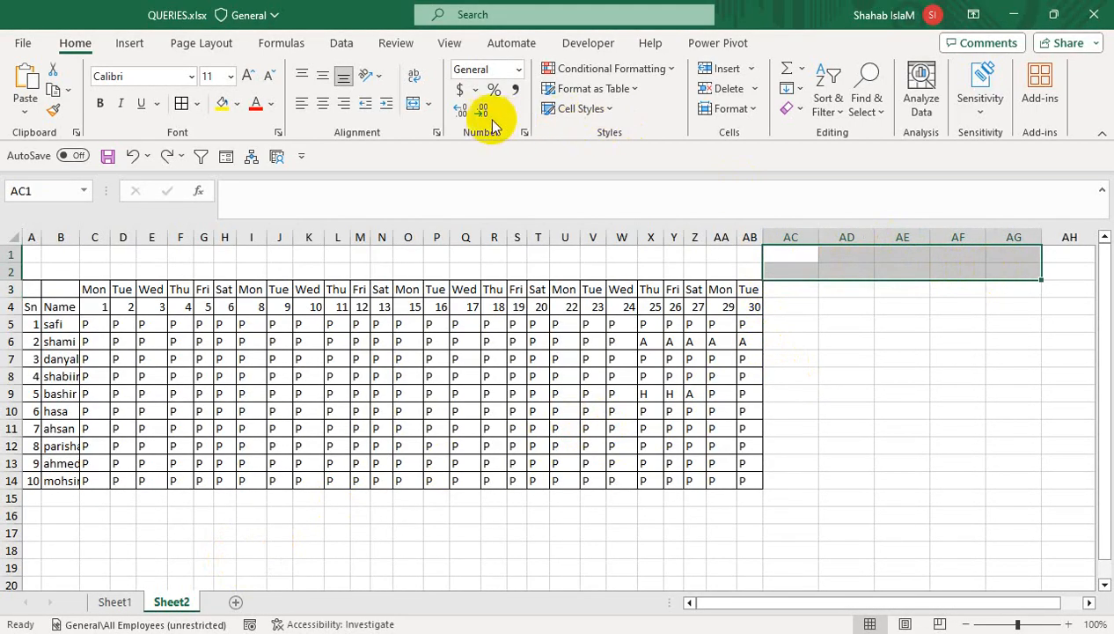
{"action": "left_click", "coordinate": [411, 104]}
Enter the heading LAST 5 RECORD in the merged cell AC1.
{"action": "type", "text": "LAS"}
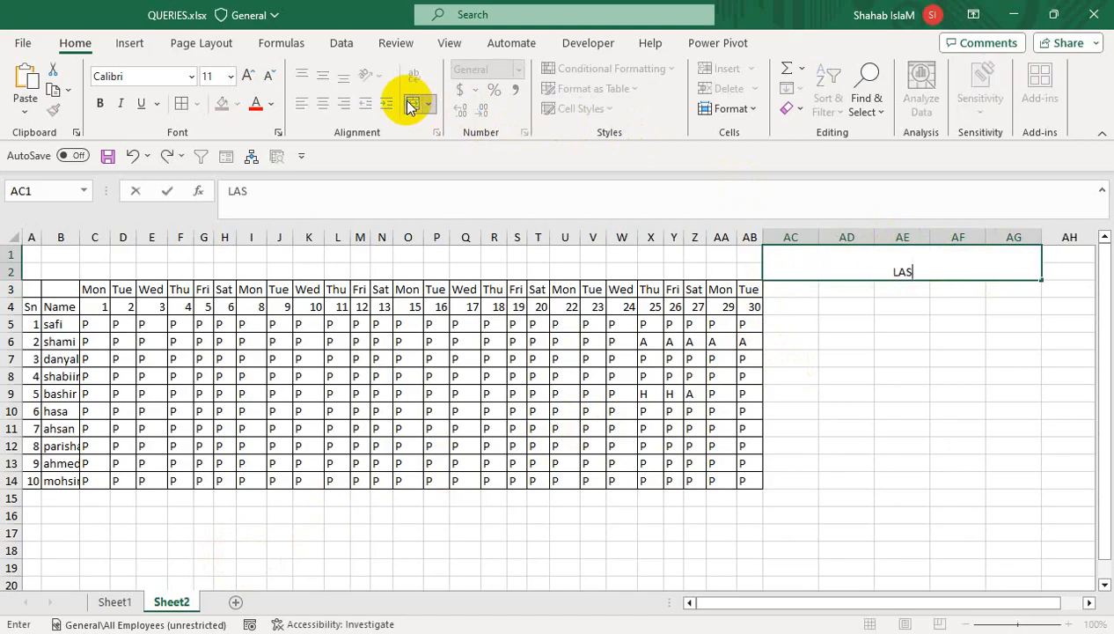
{"action": "type", "text": "T 5"}
{"action": "key", "text": "alt+space"}
{"action": "type", "text": "rECOR"}
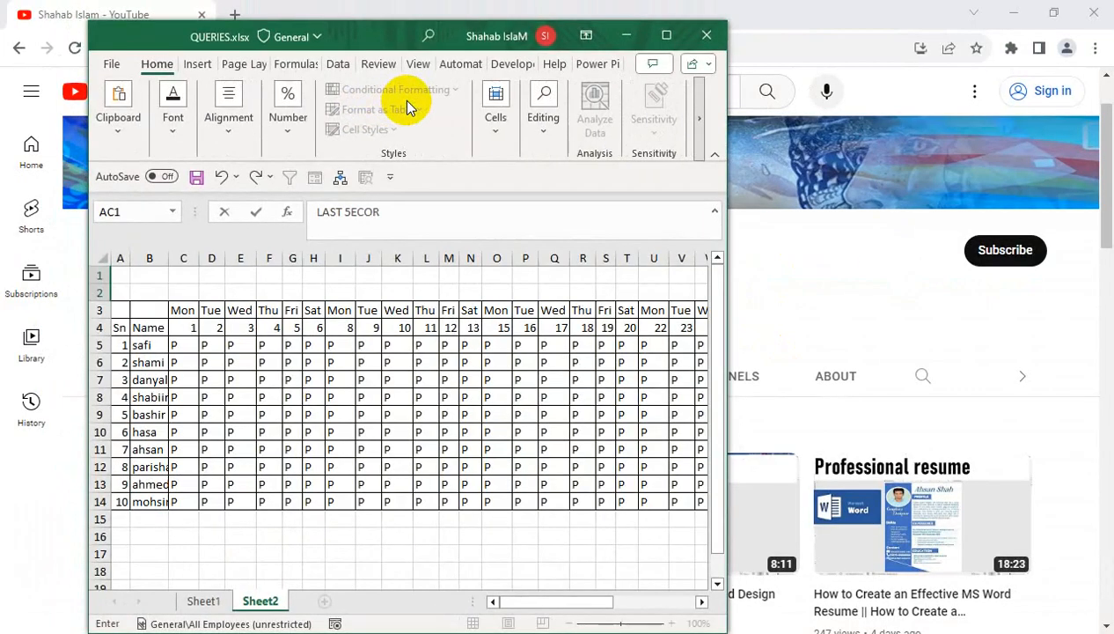
{"action": "key", "text": "alt+space"}
{"action": "key", "text": "x"}
{"action": "key", "text": "BackSpace"}
{"action": "key", "text": "BackSpace"}
{"action": "key", "text": "BackSpace"}
{"action": "key", "text": "BackSpace"}
{"action": "type", "text": "RECORD"}
{"action": "key", "text": "Return"}
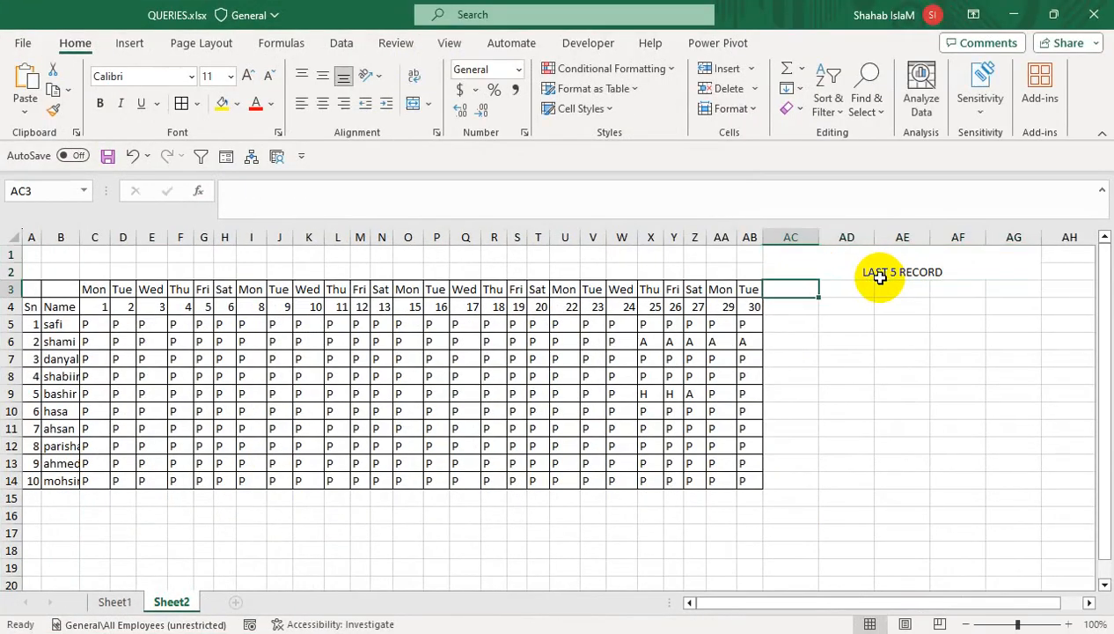
Format the LAST 5 RECORD heading with middle alignment, a light blue-gray fill, bold text and font size 22.
{"action": "left_click", "coordinate": [880, 273]}
{"action": "left_click", "coordinate": [323, 76]}
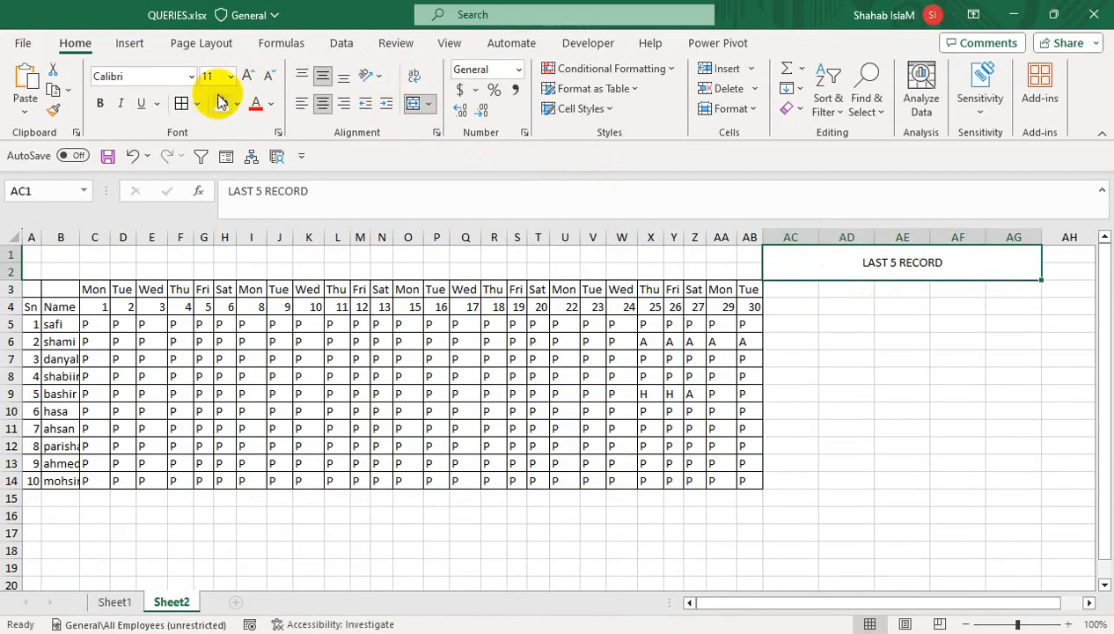
{"action": "left_click", "coordinate": [248, 76]}
{"action": "left_click", "coordinate": [236, 104]}
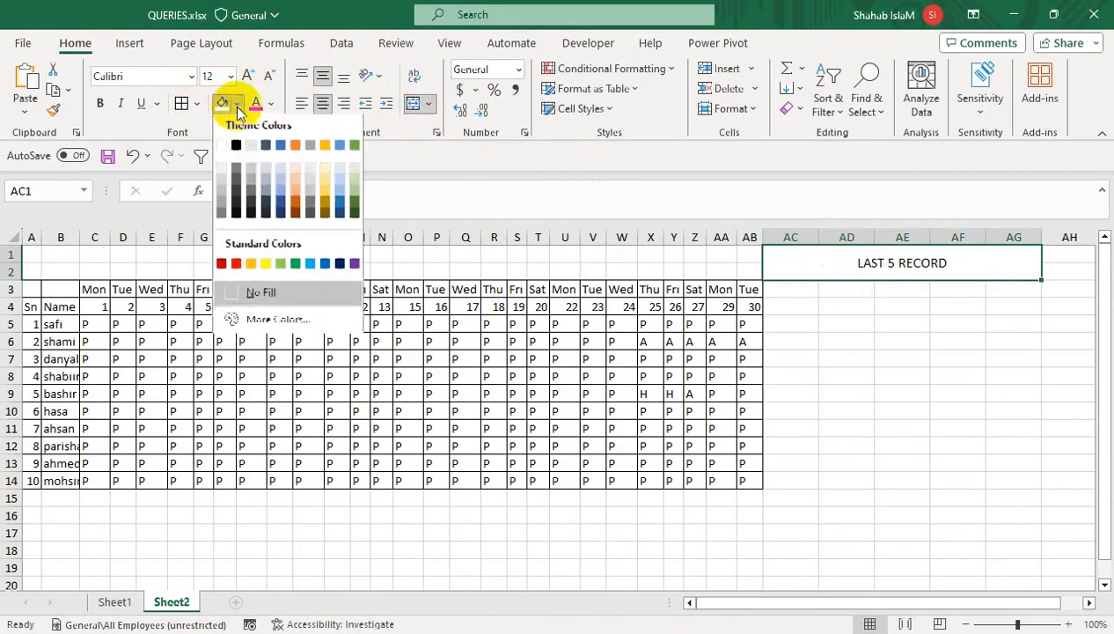
{"action": "left_click", "coordinate": [270, 183]}
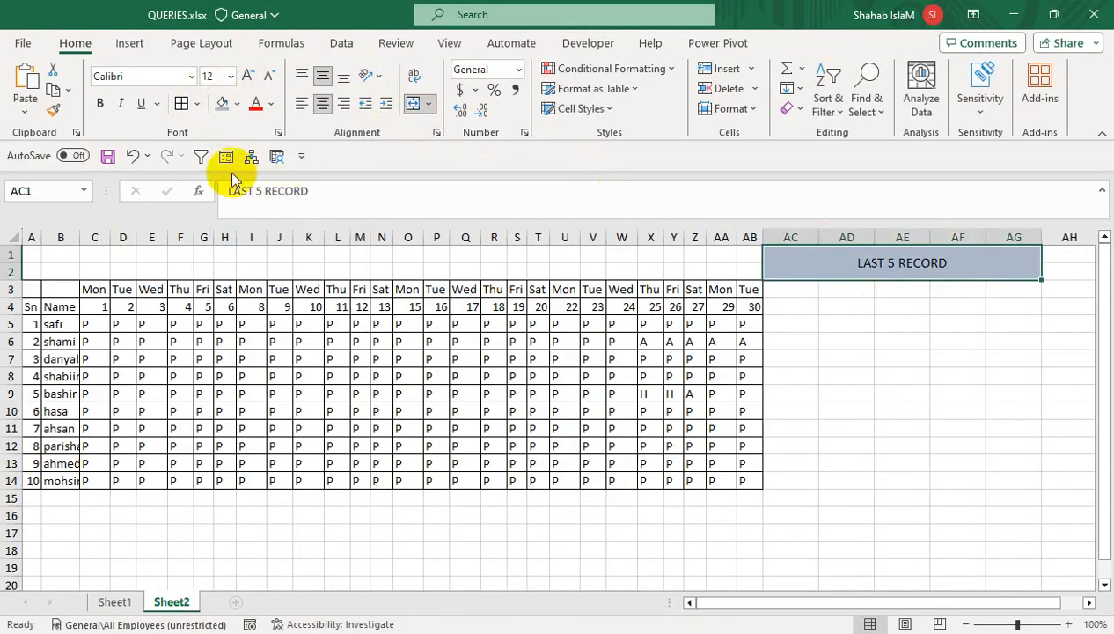
{"action": "left_click", "coordinate": [99, 103]}
{"action": "left_click", "coordinate": [248, 76]}
{"action": "left_click", "coordinate": [249, 76]}
{"action": "left_click", "coordinate": [248, 76]}
{"action": "left_click", "coordinate": [248, 75]}
{"action": "left_click", "coordinate": [249, 75]}
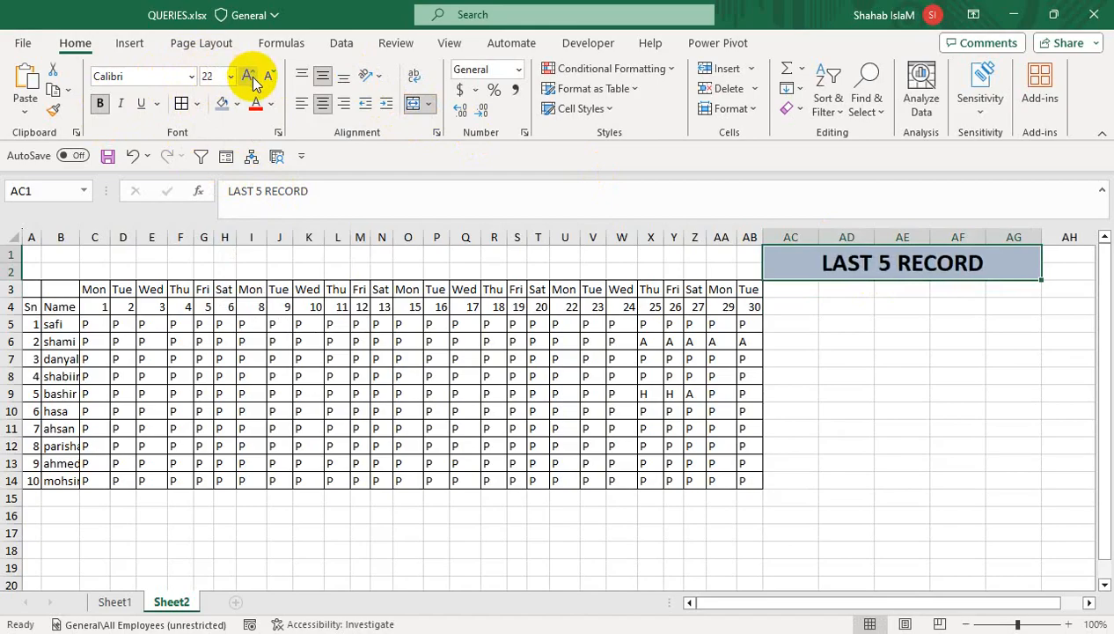
Give the weekday row A3:AB3 a dark blue-gray fill, a taller row, and white text centered both ways.
{"action": "left_click_drag", "start_coordinate": [754, 289], "coordinate": [36, 289]}
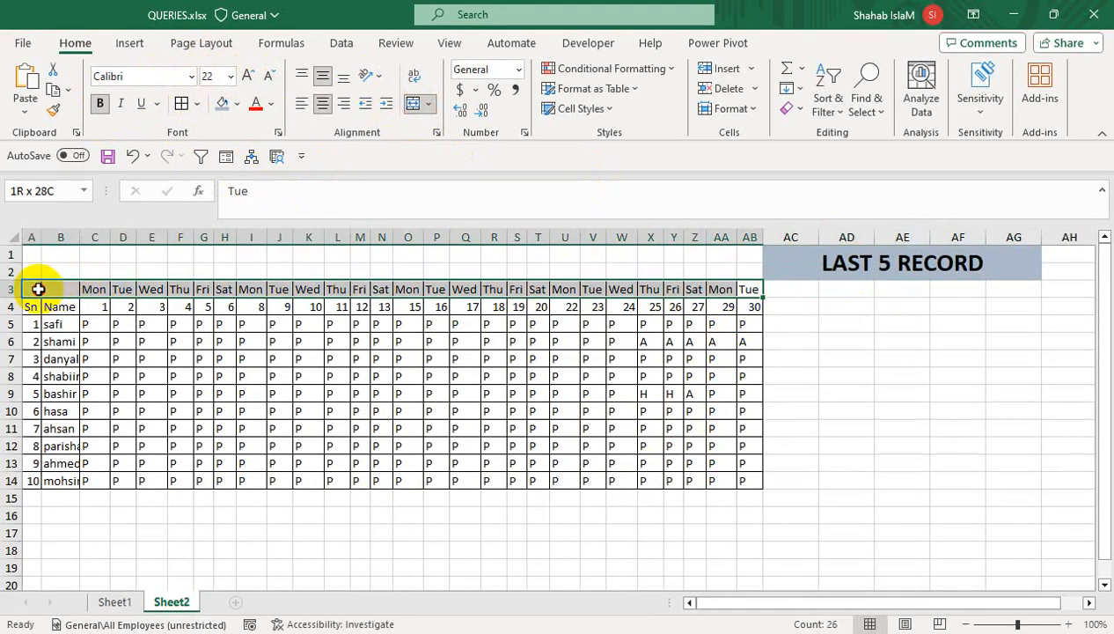
{"action": "left_click", "coordinate": [237, 104]}
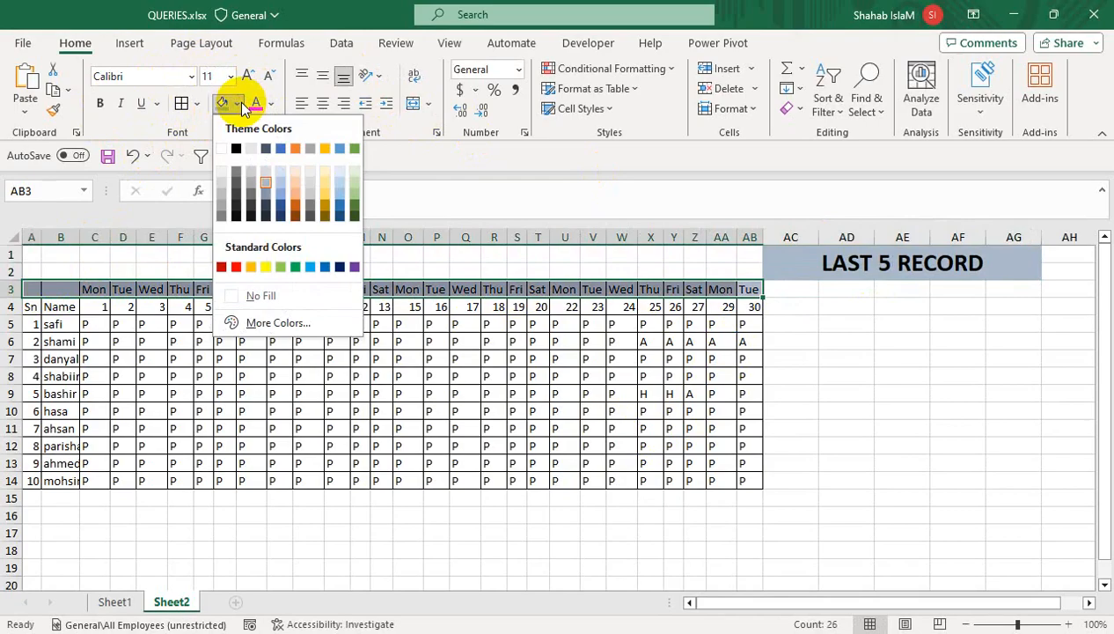
{"action": "left_click", "coordinate": [266, 212]}
{"action": "left_click_drag", "start_coordinate": [13, 298], "coordinate": [11, 325]}
{"action": "left_click", "coordinate": [270, 104]}
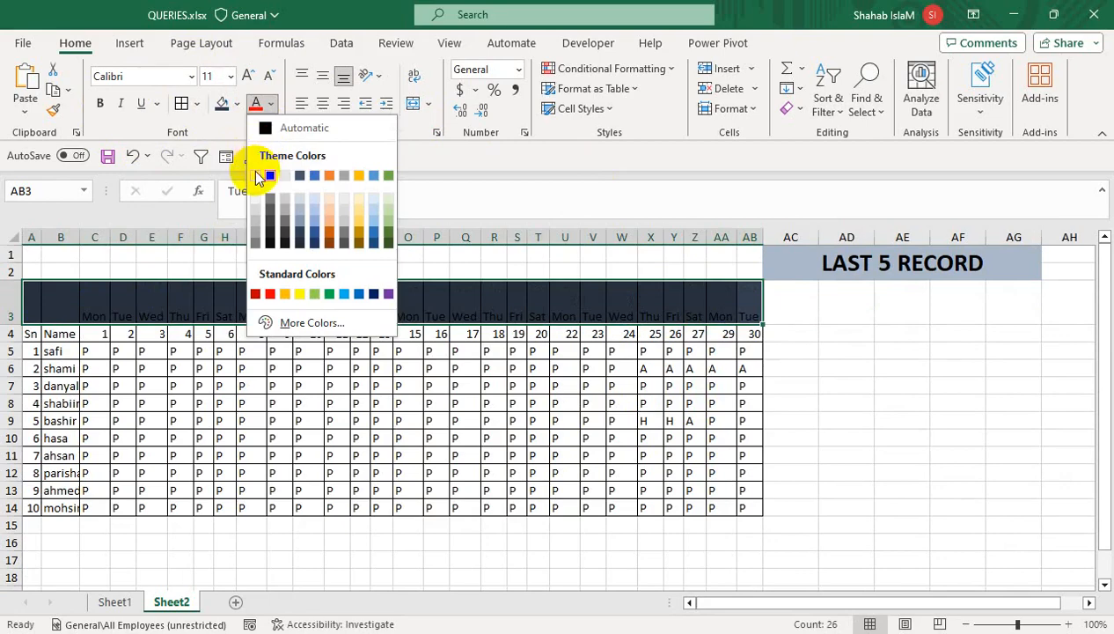
{"action": "left_click", "coordinate": [261, 177]}
{"action": "left_click", "coordinate": [323, 75]}
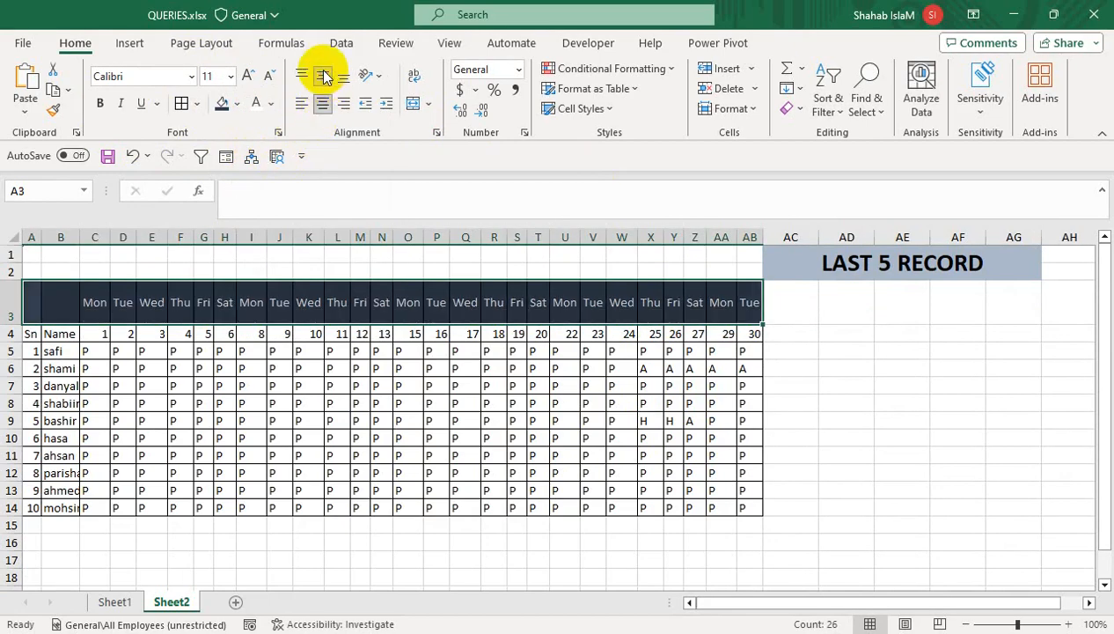
Enter 1st in cell AC3 and give it the weekday headers' dark fill and centered white text.
{"action": "left_click", "coordinate": [746, 305]}
{"action": "left_click", "coordinate": [811, 304]}
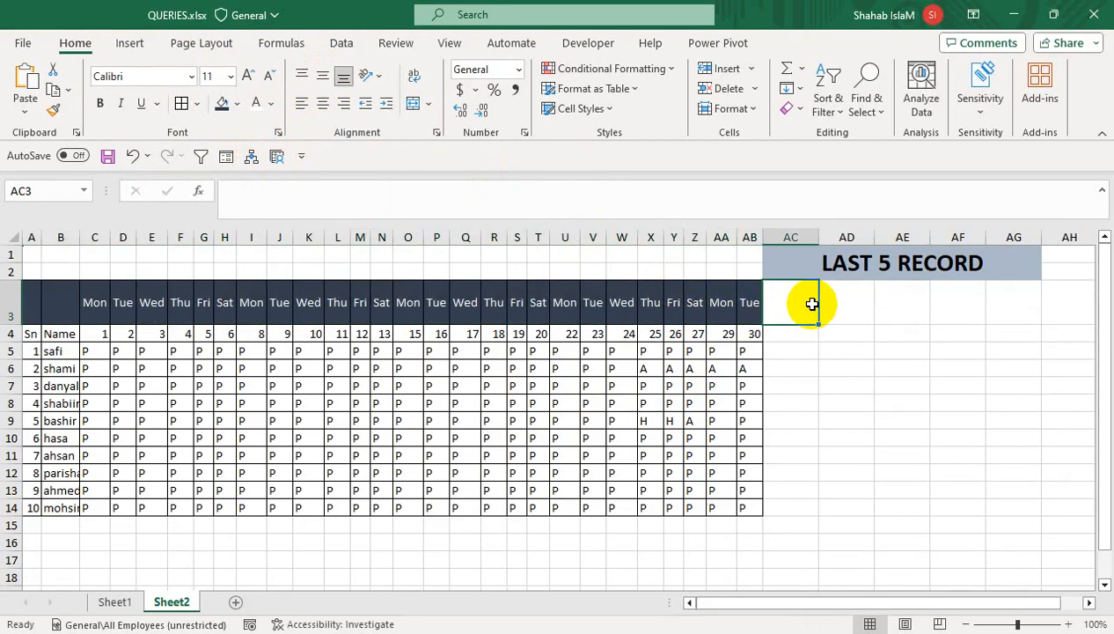
{"action": "type", "text": "1st"}
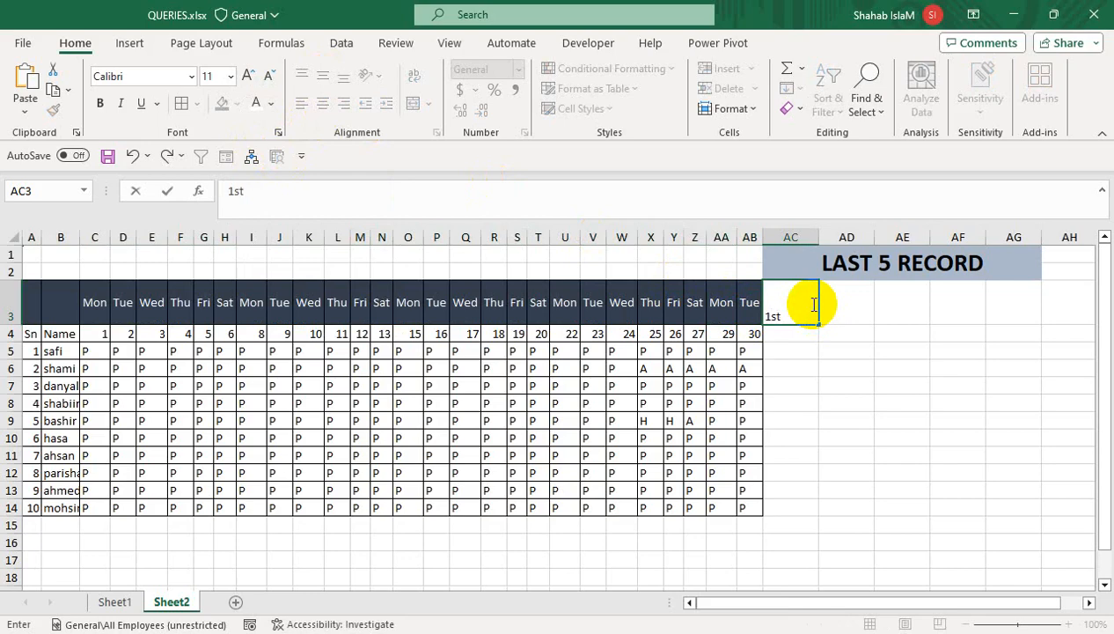
{"action": "left_click_drag", "start_coordinate": [781, 316], "coordinate": [773, 315]}
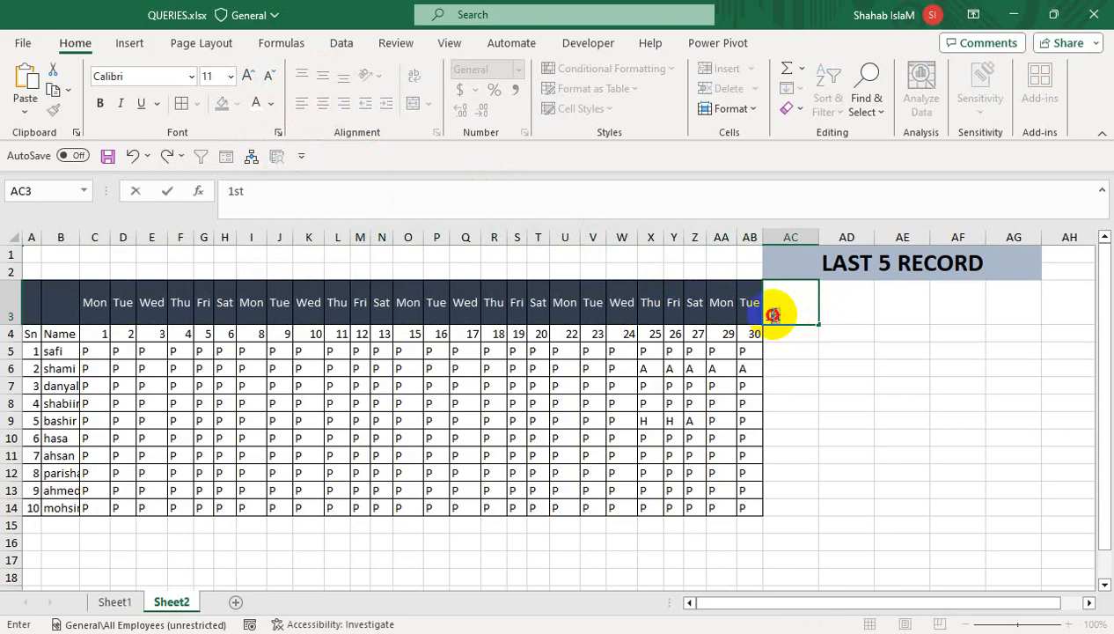
{"action": "left_click", "coordinate": [778, 346]}
{"action": "left_click", "coordinate": [785, 306]}
{"action": "double_click", "coordinate": [799, 300]}
{"action": "left_click", "coordinate": [780, 366]}
{"action": "left_click", "coordinate": [777, 313]}
Enlarge the text in AC3 to size 16 and make its "st" superscript.
{"action": "left_click", "coordinate": [248, 78]}
{"action": "left_click", "coordinate": [248, 77]}
{"action": "left_click", "coordinate": [248, 77]}
{"action": "double_click", "coordinate": [791, 303]}
{"action": "left_click_drag", "start_coordinate": [788, 303], "coordinate": [802, 302]}
{"action": "left_click", "coordinate": [279, 133]}
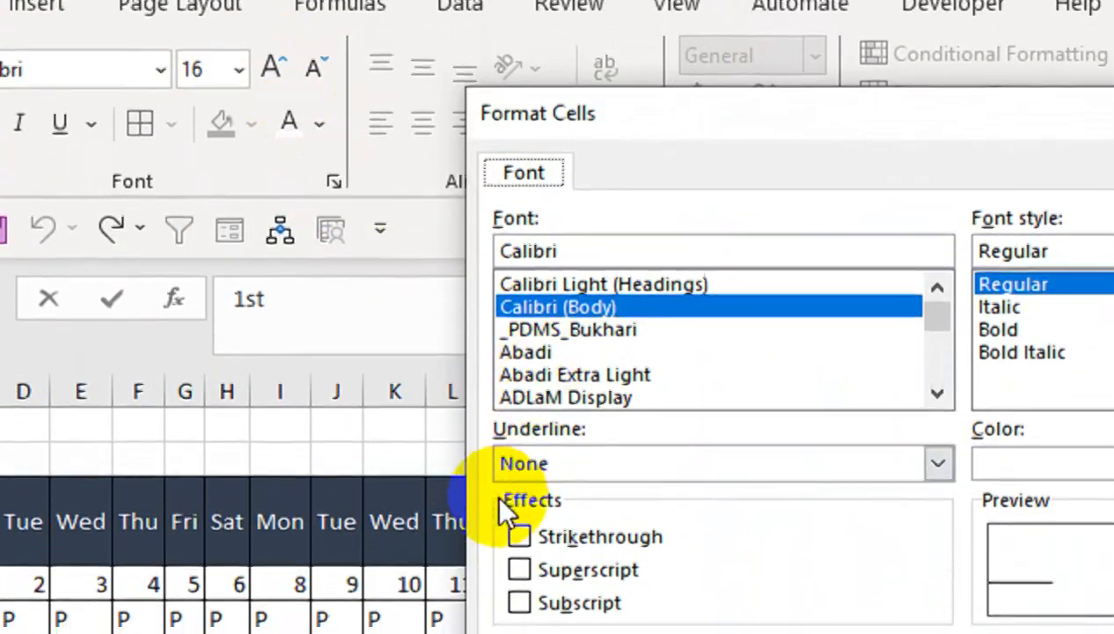
{"action": "left_click", "coordinate": [519, 584]}
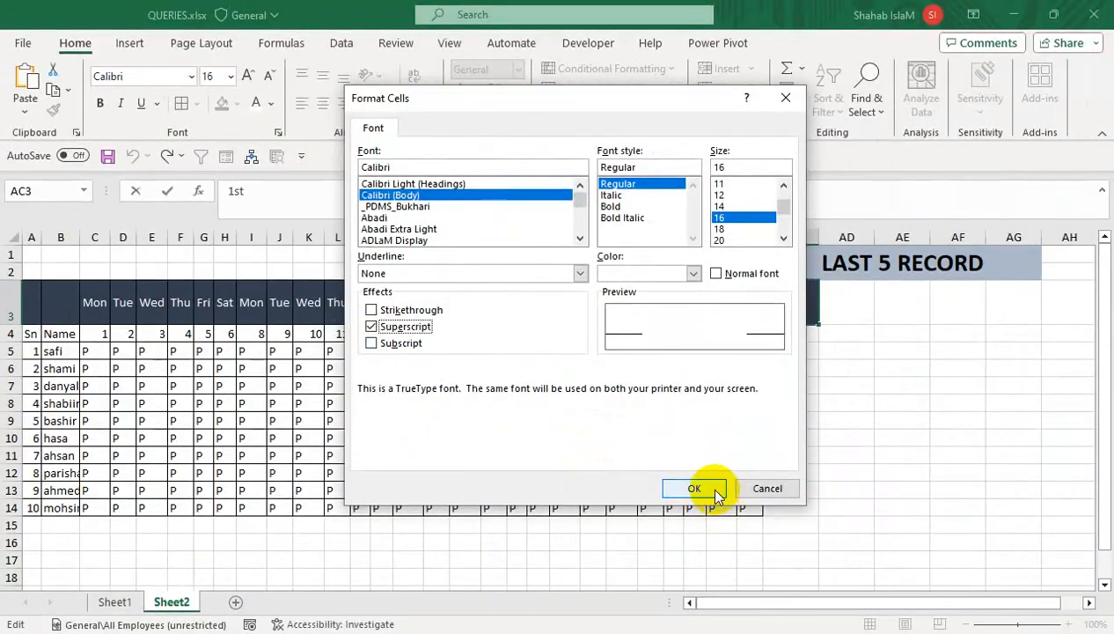
{"action": "left_click", "coordinate": [694, 488]}
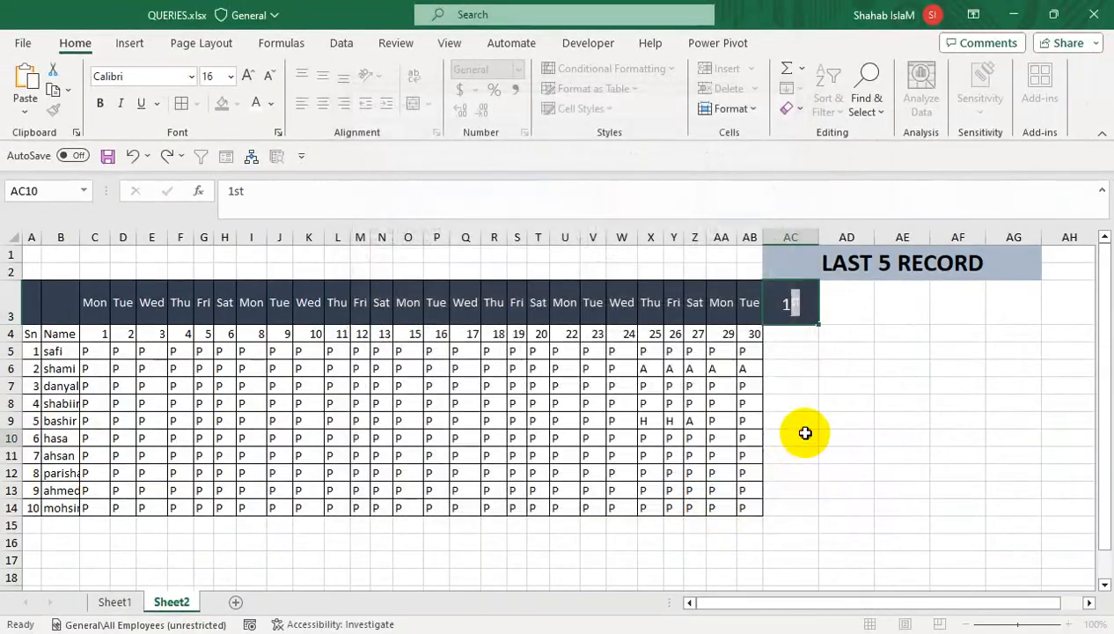
{"action": "left_click", "coordinate": [803, 431]}
Extend the ordinal heading from AC3 across to 5th in AG3.
{"action": "left_click", "coordinate": [803, 308]}
{"action": "left_click_drag", "start_coordinate": [822, 325], "coordinate": [1025, 299]}
{"action": "left_click", "coordinate": [915, 365]}
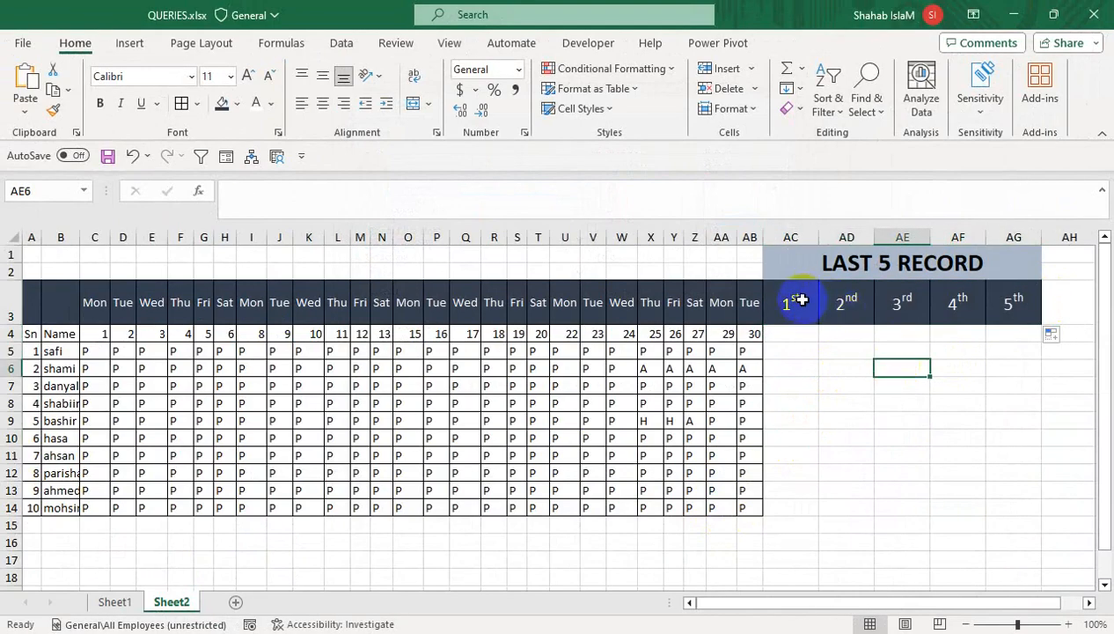
{"action": "left_click", "coordinate": [789, 334]}
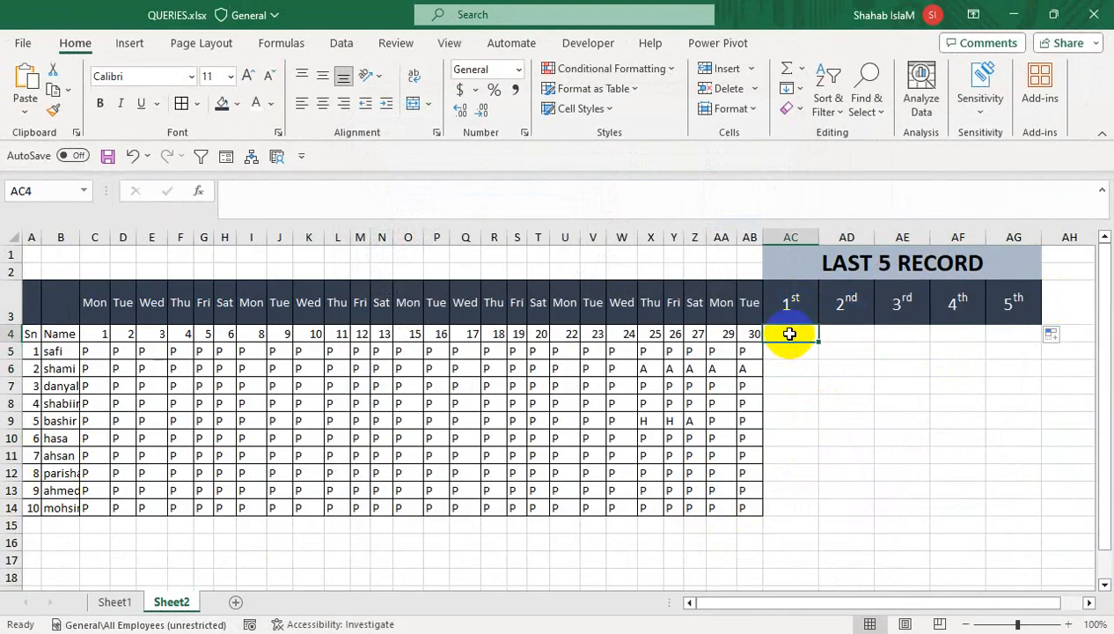
{"action": "type", "text": "=INDEX("}
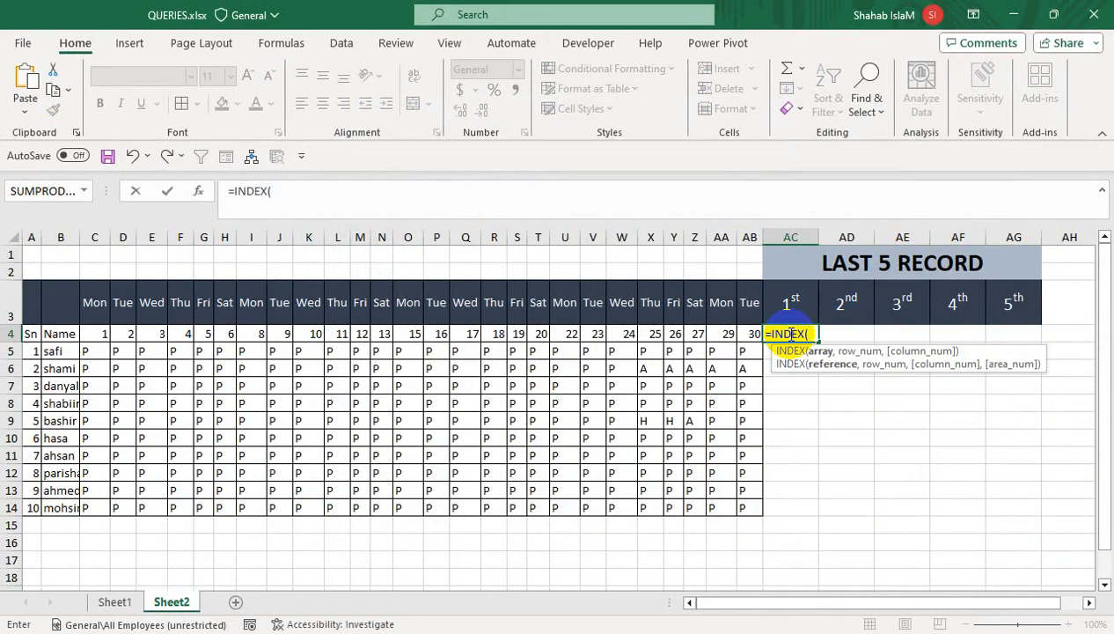
{"action": "key", "text": "BackSpace"}
{"action": "key", "text": "BackSpace"}
{"action": "key", "text": "BackSpace"}
{"action": "key", "text": "BackSpace"}
{"action": "key", "text": "BackSpace"}
{"action": "key", "text": "BackSpace"}
{"action": "key", "text": "BackSpace"}
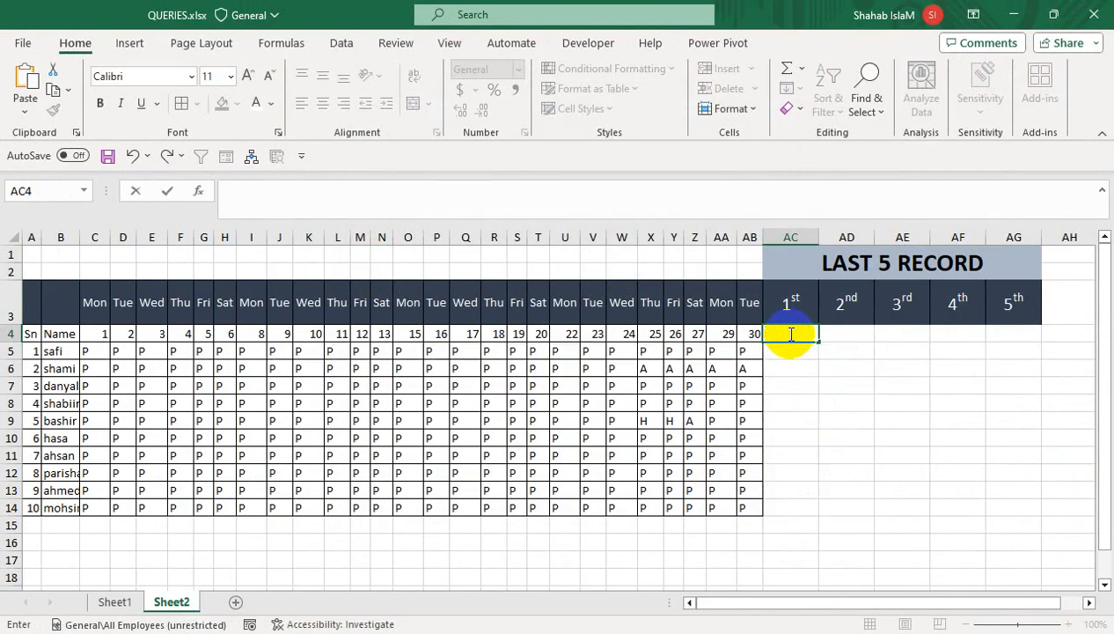
{"action": "key", "text": "Return"}
Merge and center each ordinal heading from AC3 to AG3 with the row 4 cell directly below it.
{"action": "left_click_drag", "start_coordinate": [789, 319], "coordinate": [843, 335]}
{"action": "left_click", "coordinate": [411, 104]}
{"action": "left_click", "coordinate": [410, 104]}
{"action": "left_click_drag", "start_coordinate": [882, 302], "coordinate": [896, 334]}
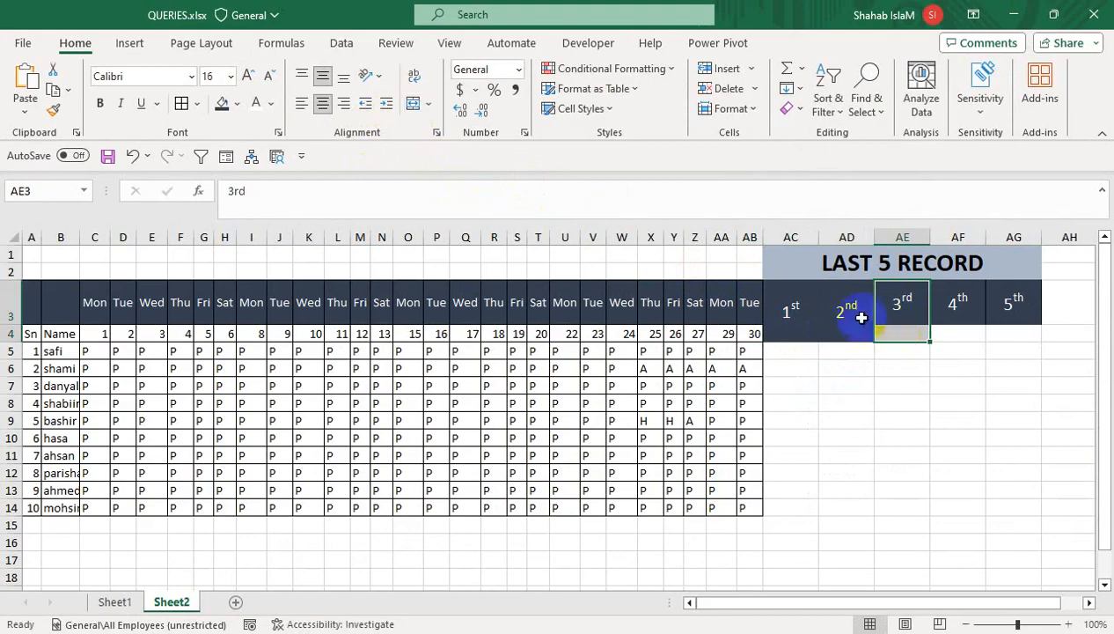
{"action": "left_click", "coordinate": [411, 103]}
{"action": "left_click_drag", "start_coordinate": [950, 290], "coordinate": [944, 326]}
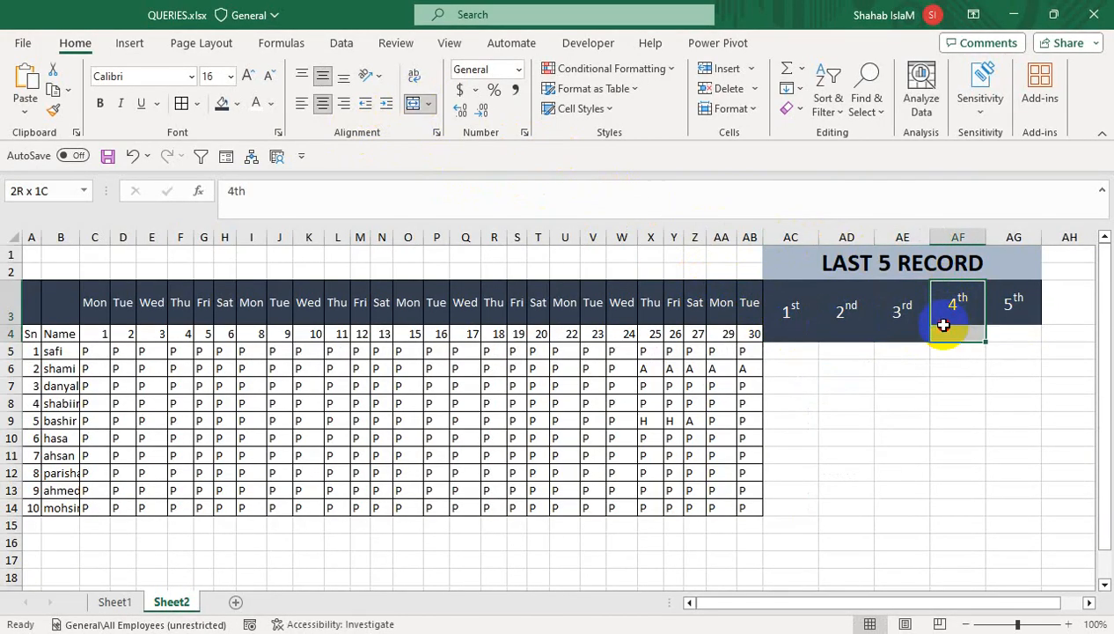
{"action": "left_click", "coordinate": [411, 104]}
{"action": "left_click", "coordinate": [1007, 301]}
{"action": "left_click_drag", "start_coordinate": [1008, 301], "coordinate": [995, 331]}
{"action": "left_click", "coordinate": [411, 104]}
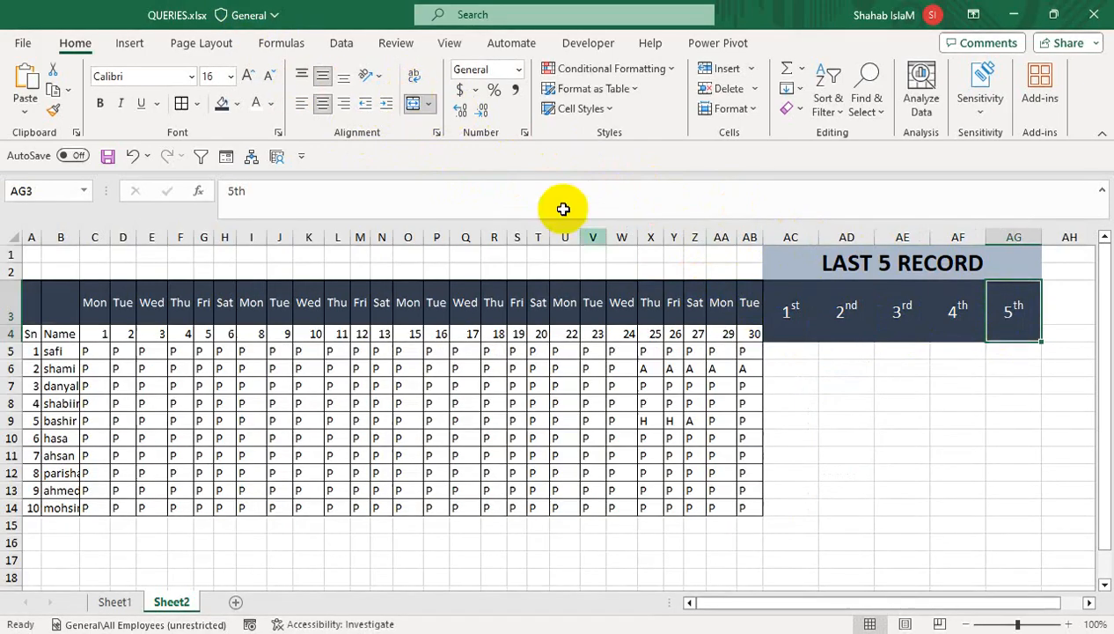
Begin an INDEX formula in AC5 with A5:AB5 as its array.
{"action": "left_click", "coordinate": [802, 354]}
{"action": "type", "text": "=INDEX("}
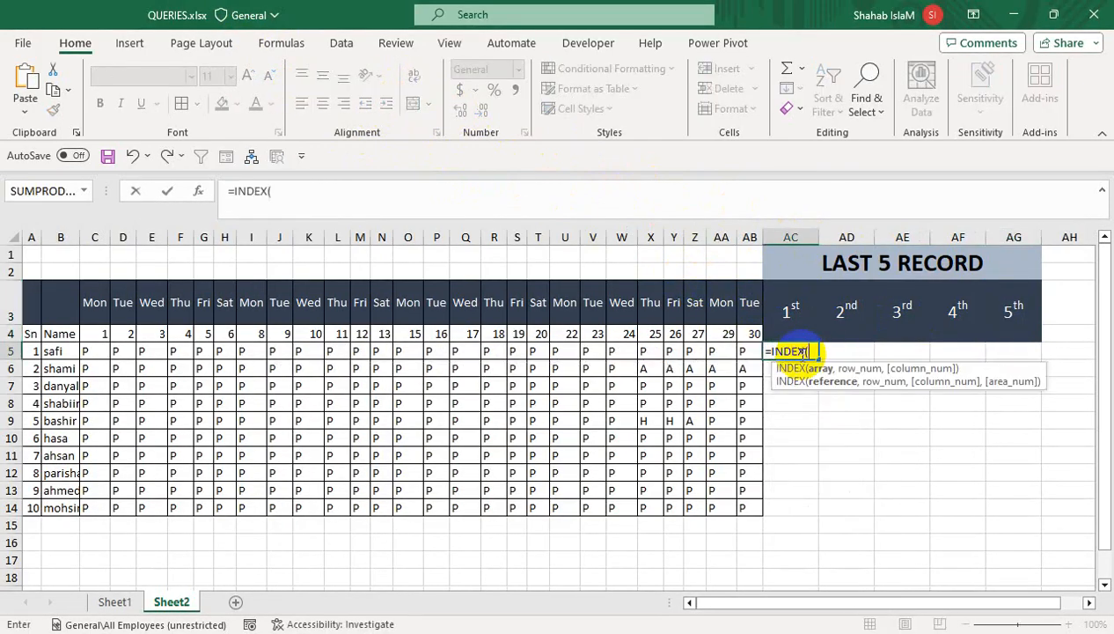
{"action": "key", "text": "Left"}
{"action": "key", "text": "ctrl+shift+Left"}
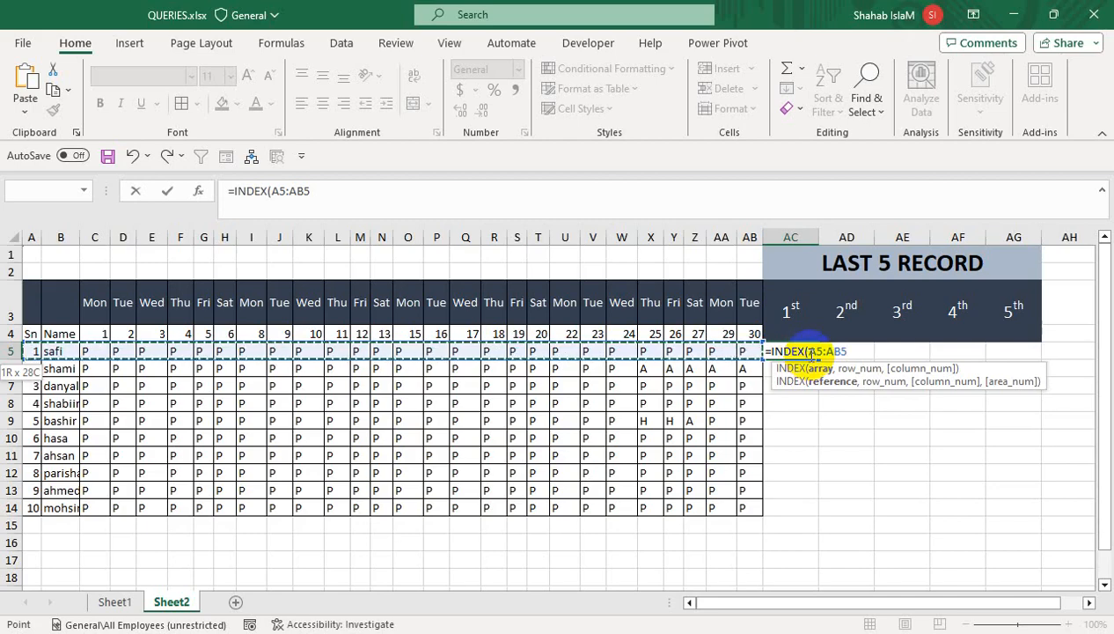
{"action": "type", "text": ","}
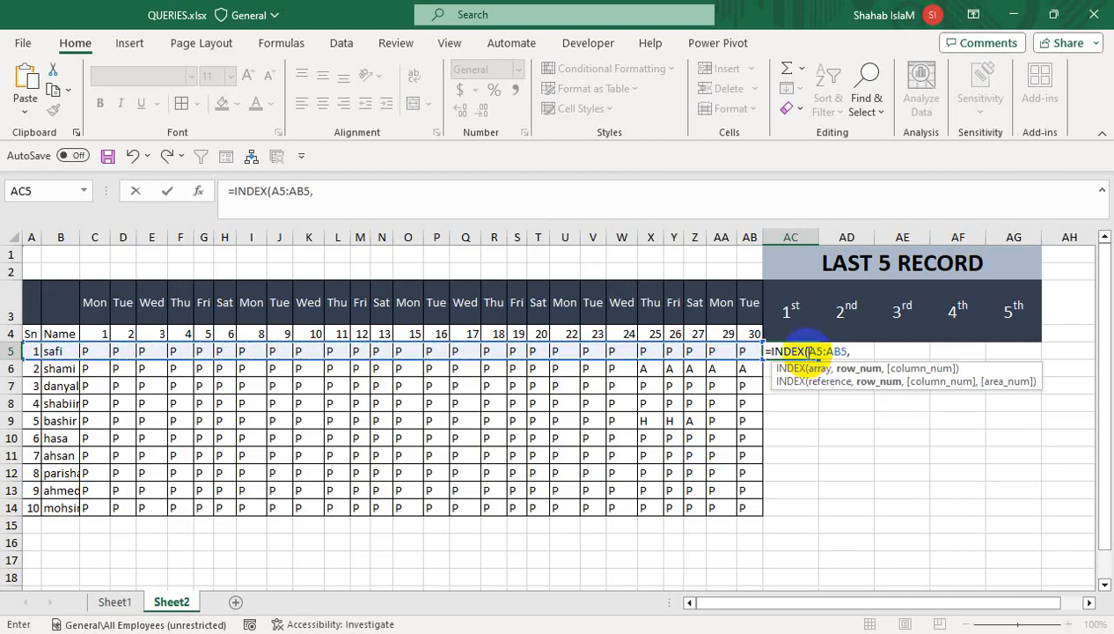
Add the COLUMNS function name as the second argument of the INDEX formula in AC5.
{"action": "type", "text": "COLUMN("}
{"action": "key", "text": "Left"}
{"action": "key", "text": "BackSpace"}
{"action": "key", "text": "BackSpace"}
{"action": "key", "text": "BackSpace"}
{"action": "key", "text": "BackSpace"}
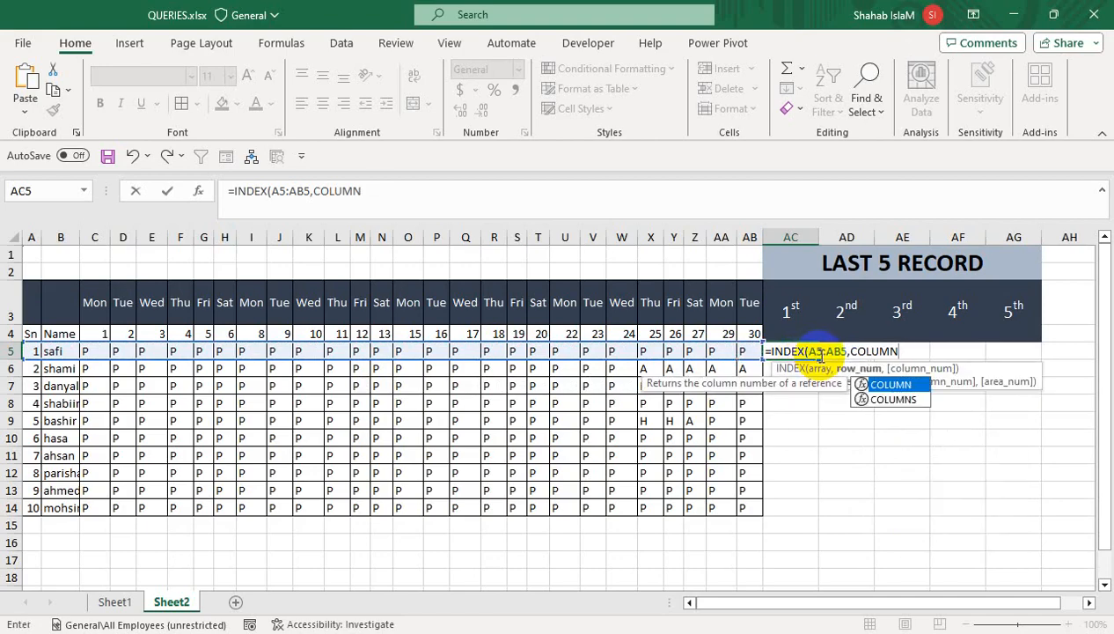
{"action": "type", "text": "S"}
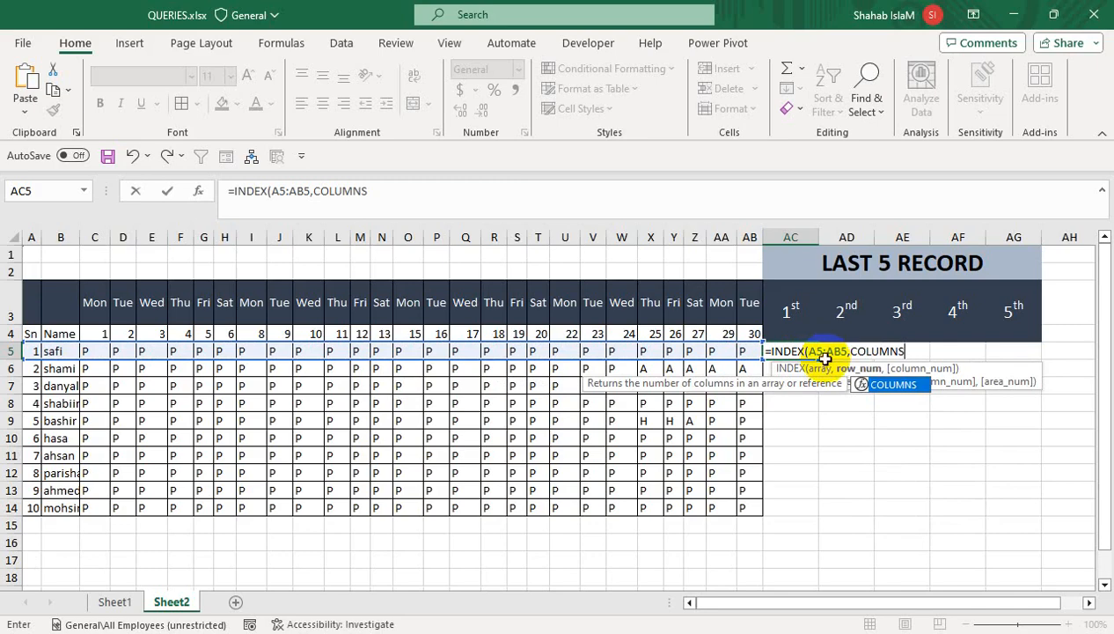
{"action": "left_click", "coordinate": [824, 359]}
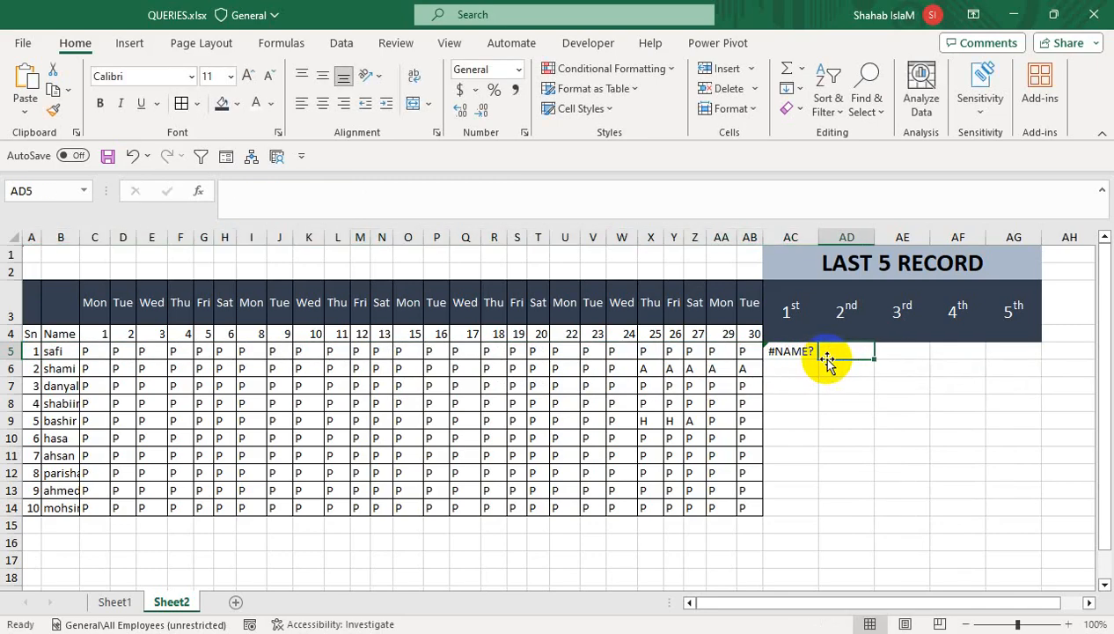
Give COLUMNS in the AC5 formula the range A5:AB5 and close its parenthesis.
{"action": "double_click", "coordinate": [815, 353]}
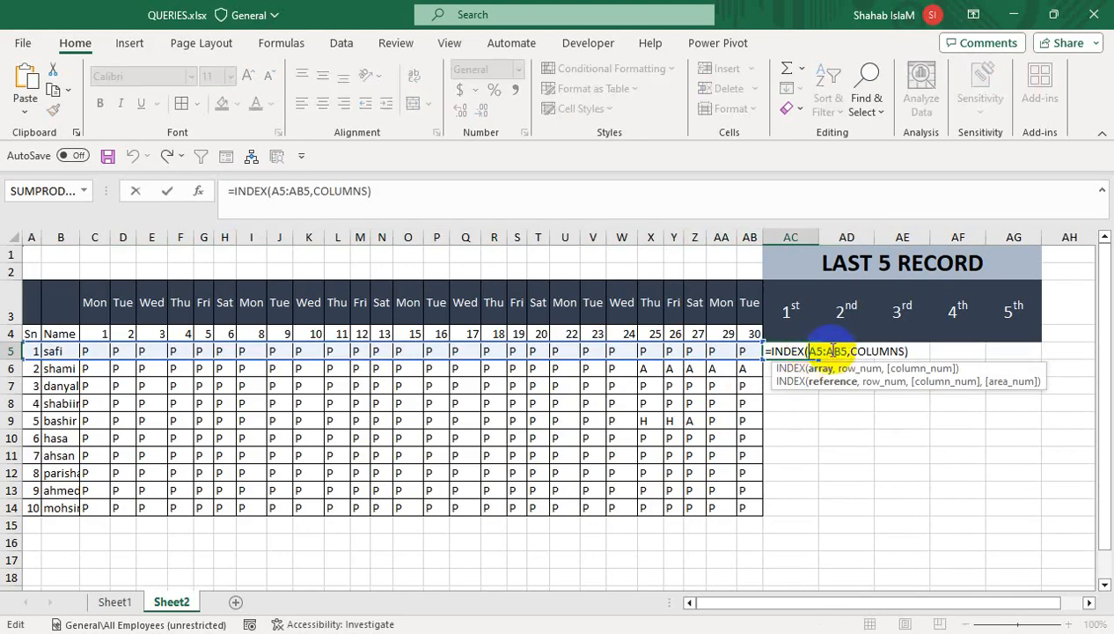
{"action": "left_click", "coordinate": [917, 354]}
{"action": "key", "text": "BackSpace"}
{"action": "type", "text": "("}
{"action": "left_click", "coordinate": [748, 350]}
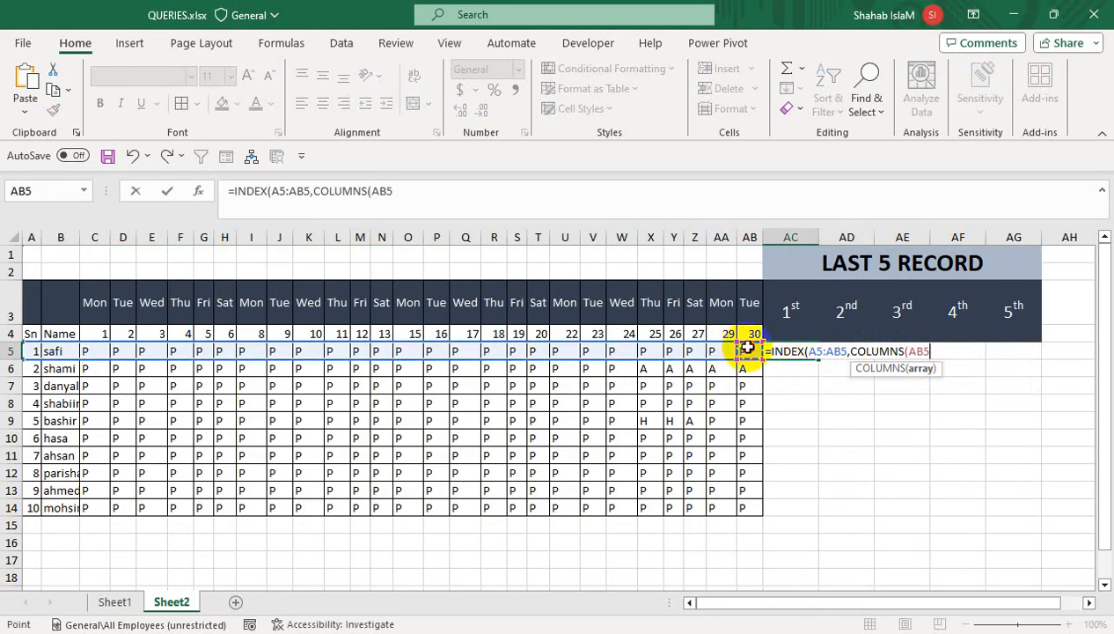
{"action": "key", "text": "ctrl+shift+Left"}
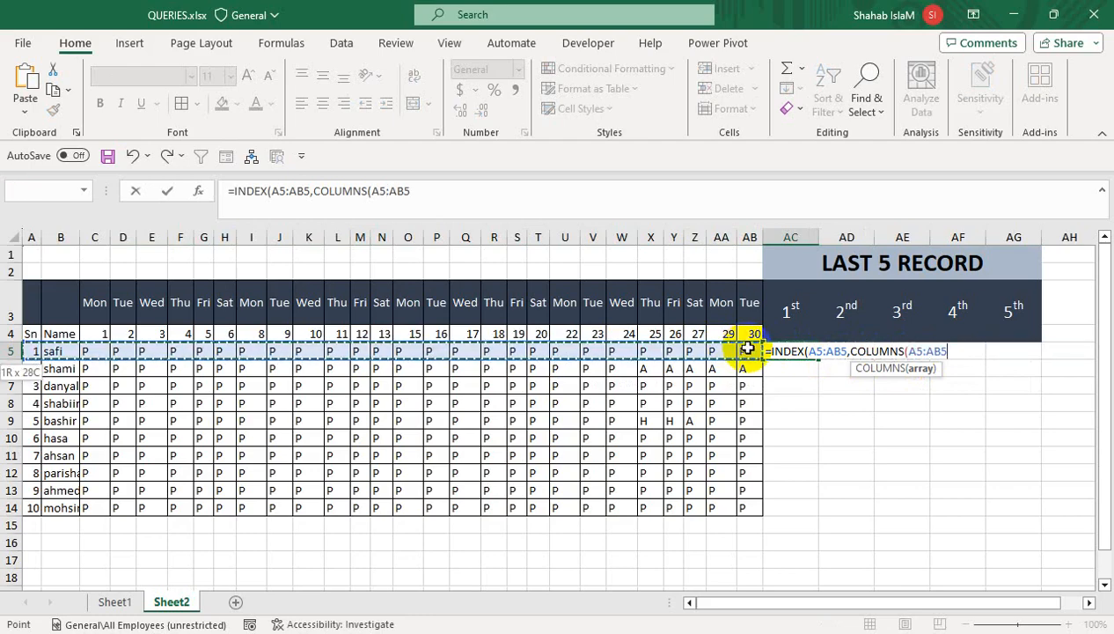
{"action": "type", "text": ")"}
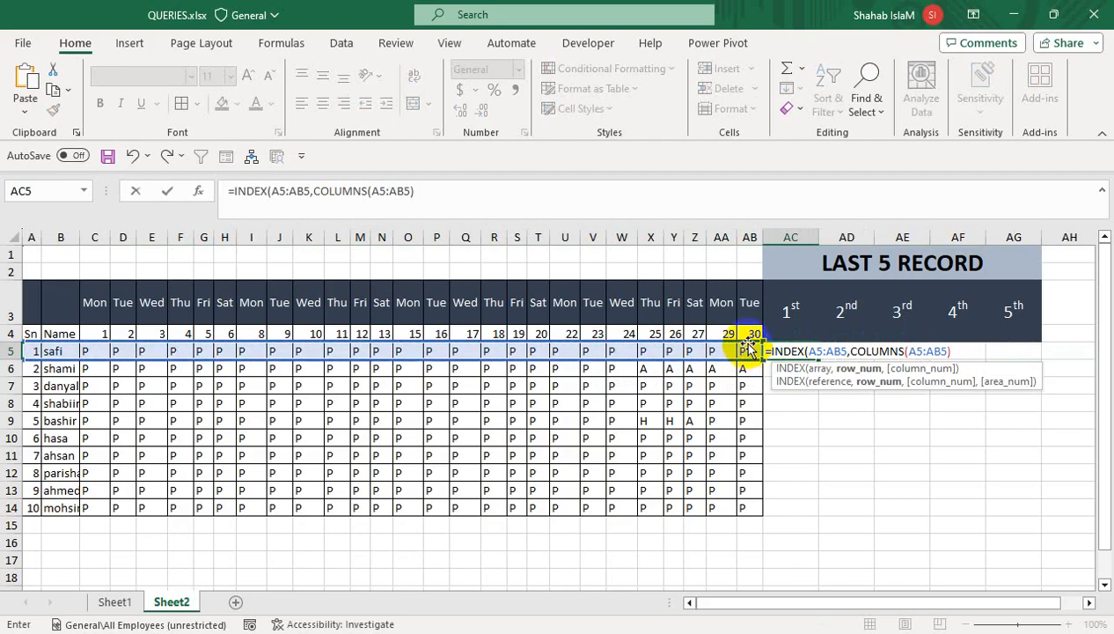
Continue the AC5 formula with -$AA$2+1, close the first INDEX and add the colon range operator.
{"action": "type", "text": "-"}
{"action": "left_click", "coordinate": [721, 268]}
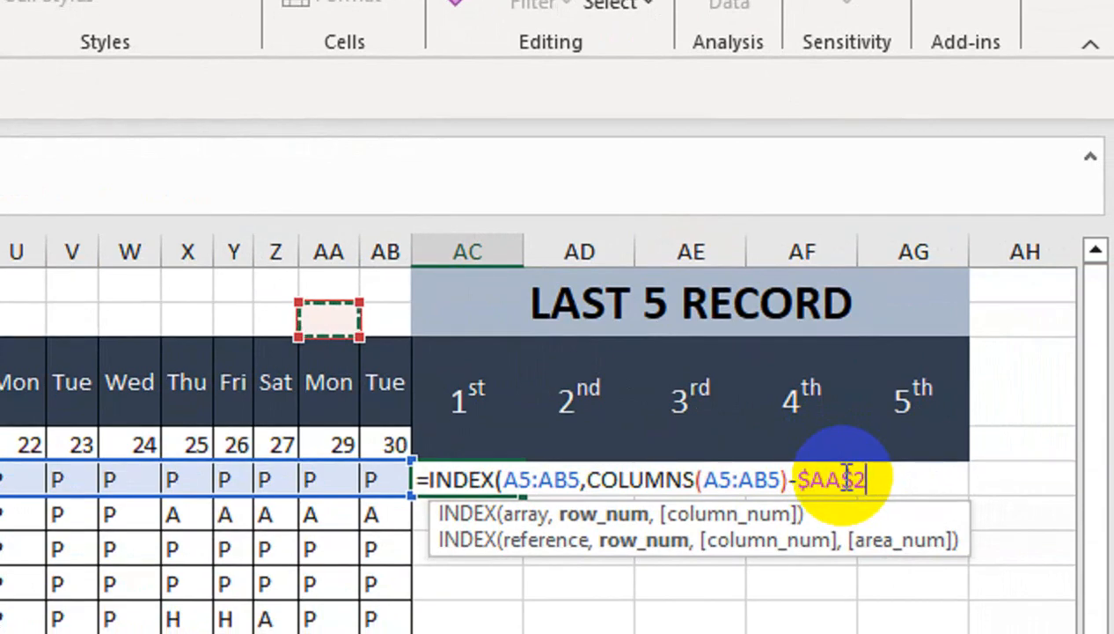
{"action": "type", "text": "+"}
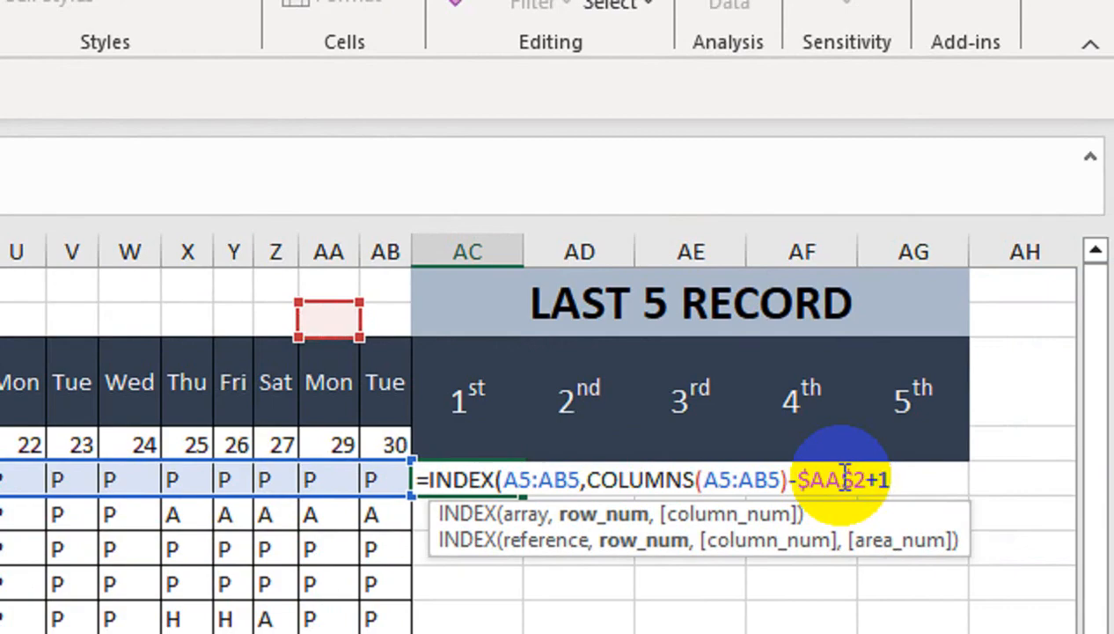
{"action": "type", "text": "1):"}
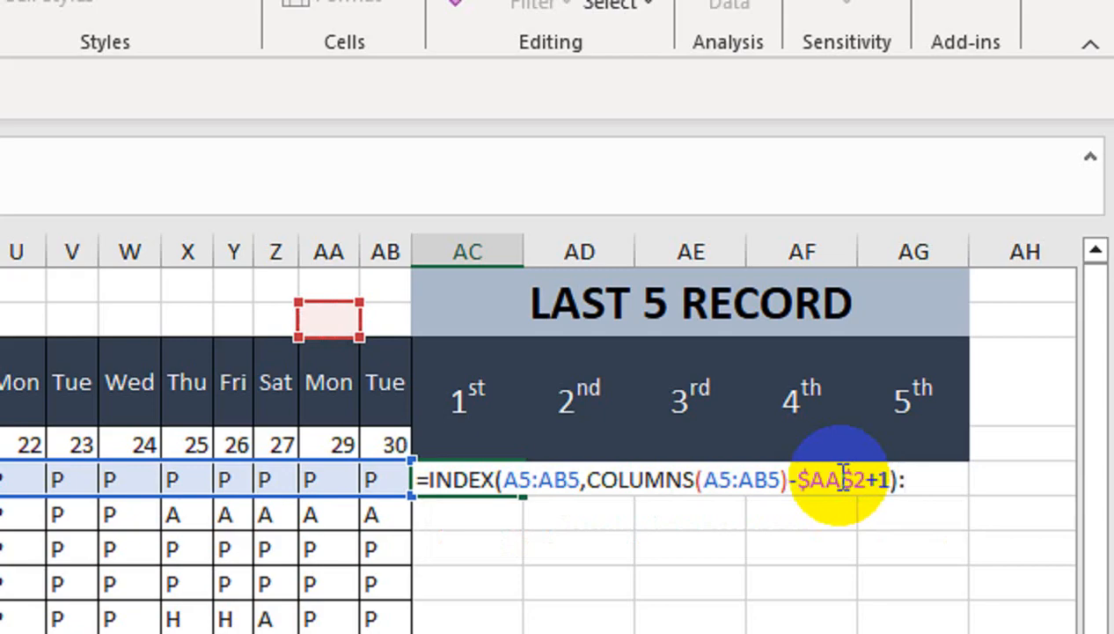
Complete the AC5 formula with a second INDEX(A5:AB5,COLUMNS(A5:AB5)) as the end of the range, and enter it.
{"action": "type", "text": "IND"}
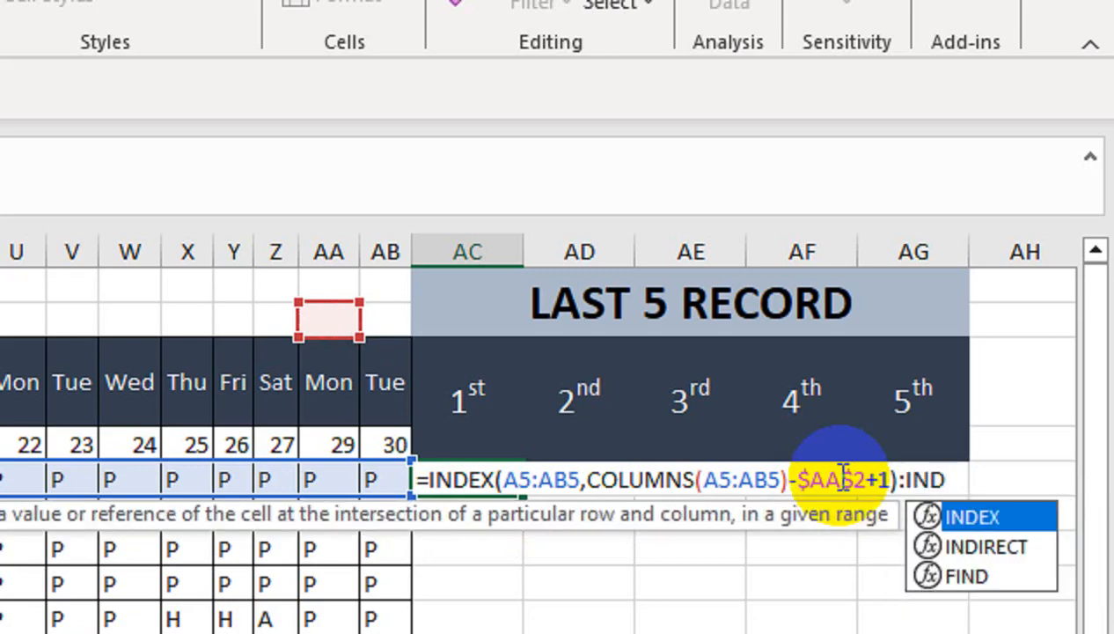
{"action": "key", "text": "Tab"}
{"action": "left_click", "coordinate": [387, 481]}
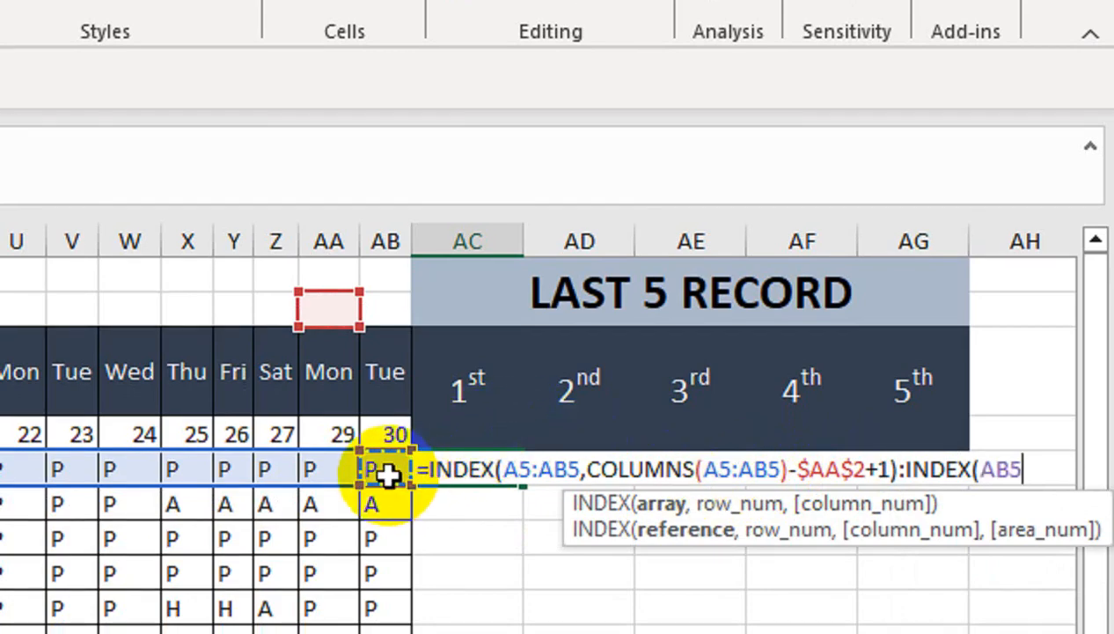
{"action": "key", "text": "ctrl+shift+Left"}
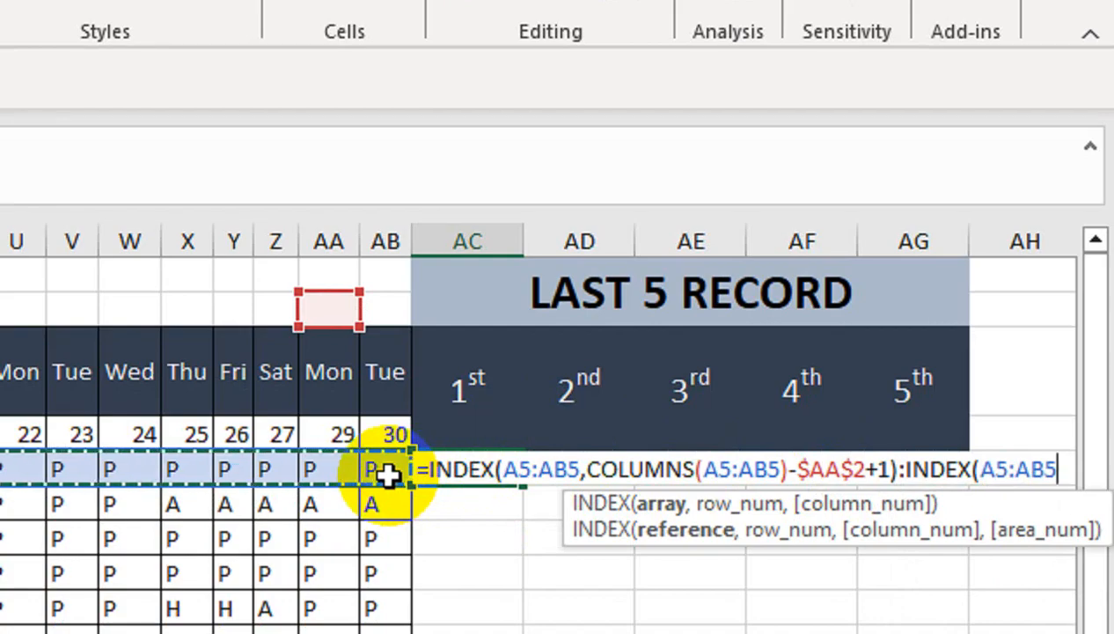
{"action": "type", "text": ",COLU"}
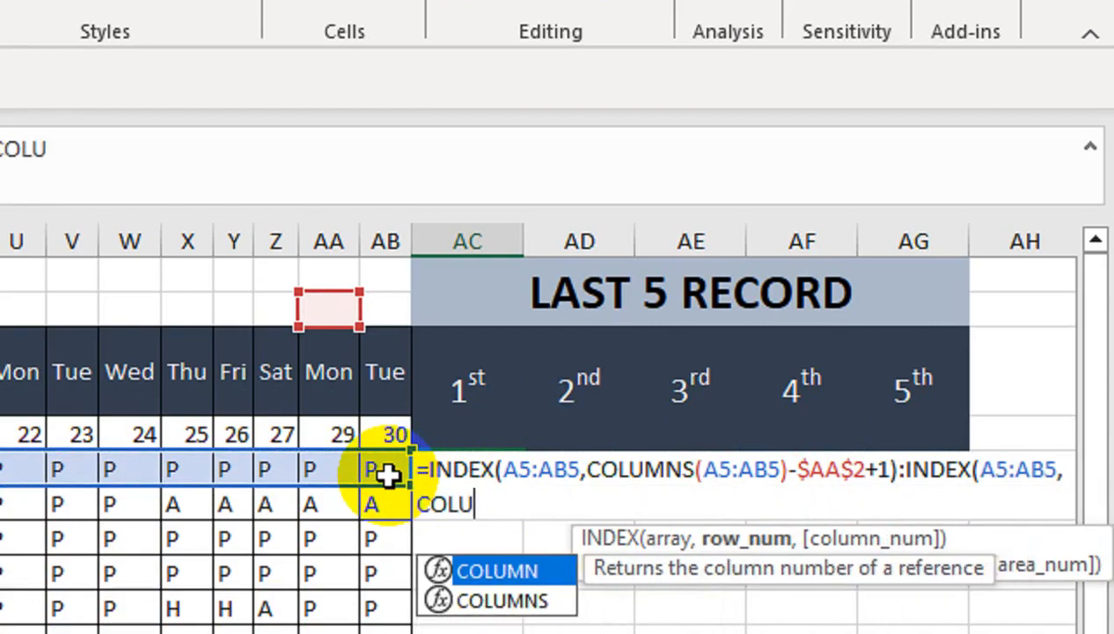
{"action": "key", "text": "Down"}
{"action": "key", "text": "Tab"}
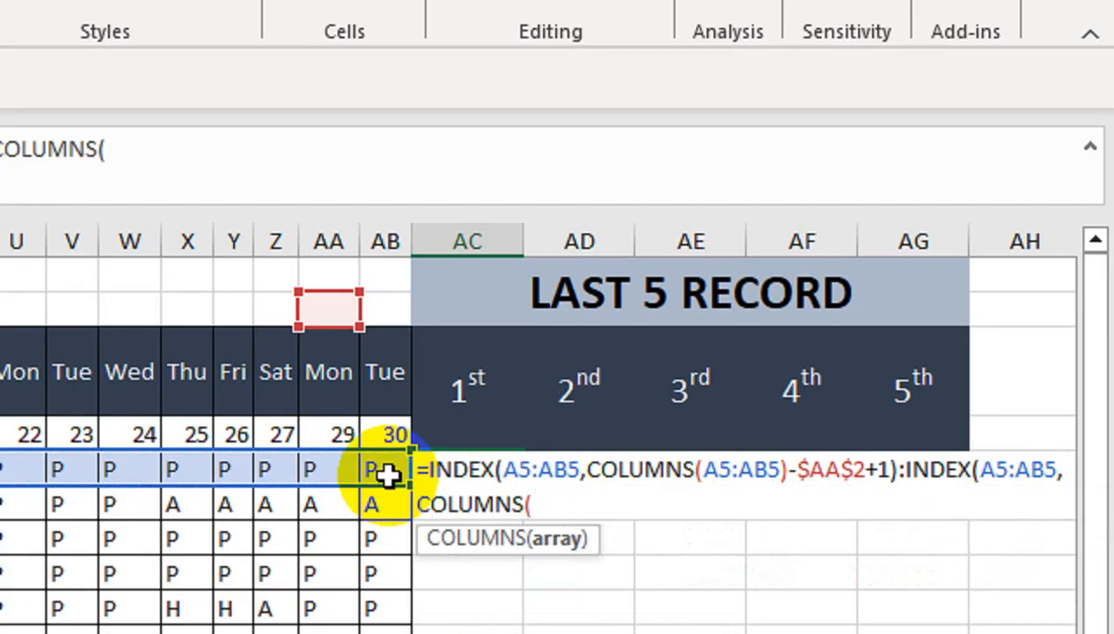
{"action": "left_click", "coordinate": [383, 466]}
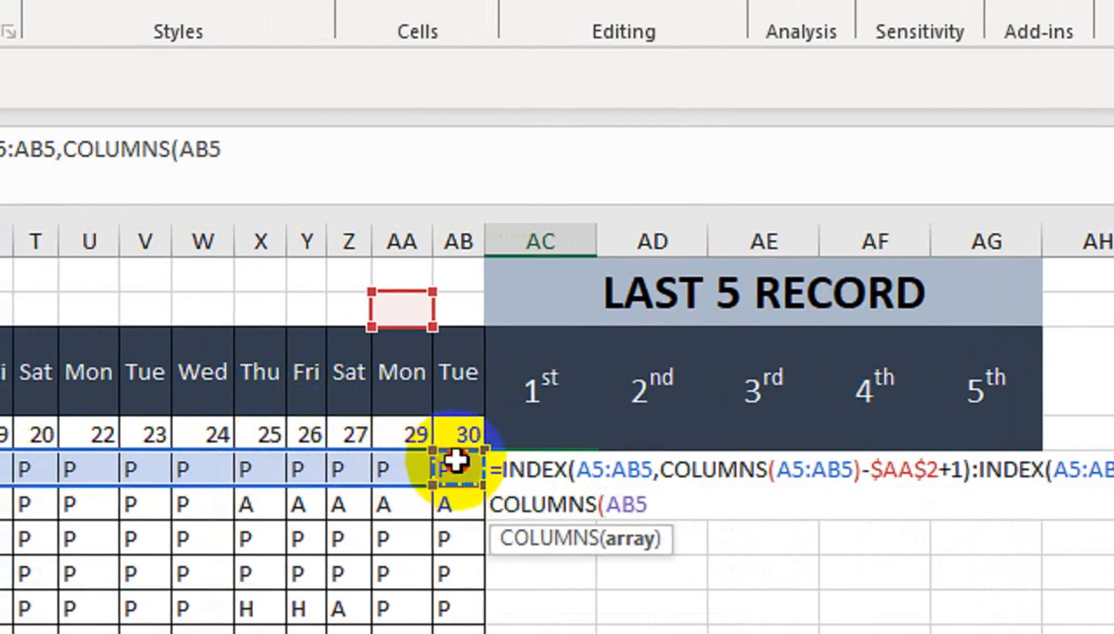
{"action": "key", "text": "ctrl+shift+Left"}
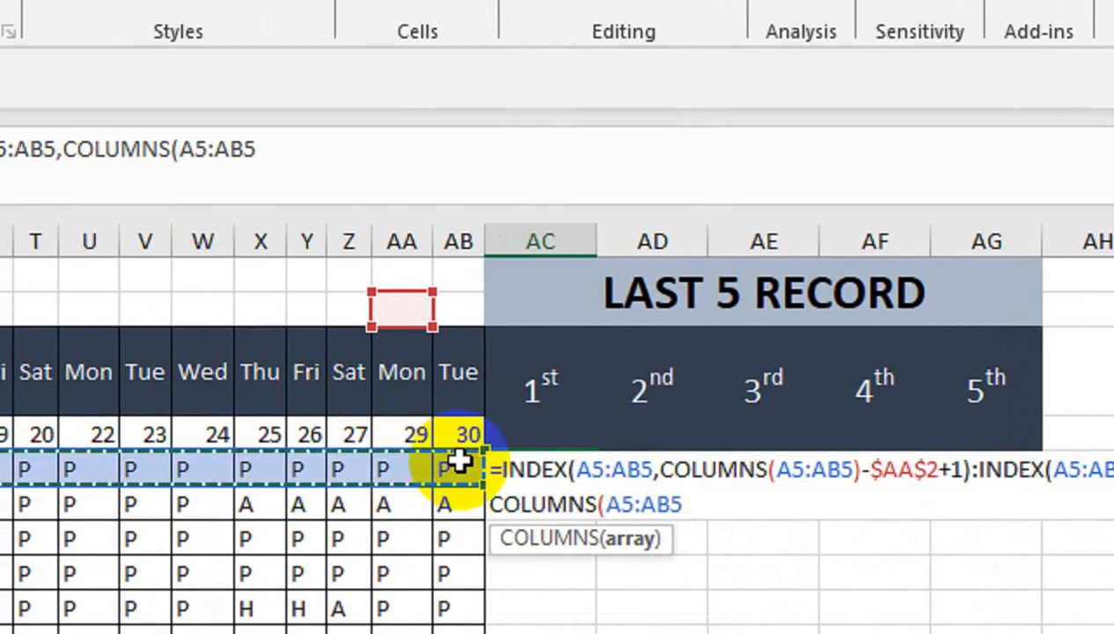
{"action": "type", "text": "))"}
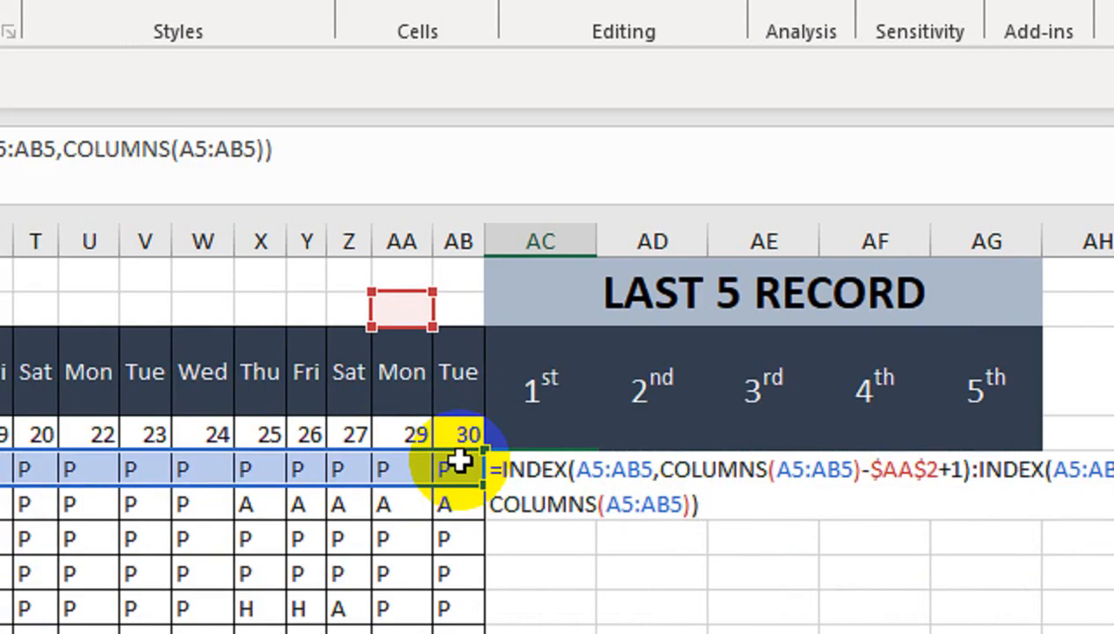
{"action": "key", "text": "Return"}
Fill cell AA2 with light green and enter 5 in it.
{"action": "left_click", "coordinate": [406, 299]}
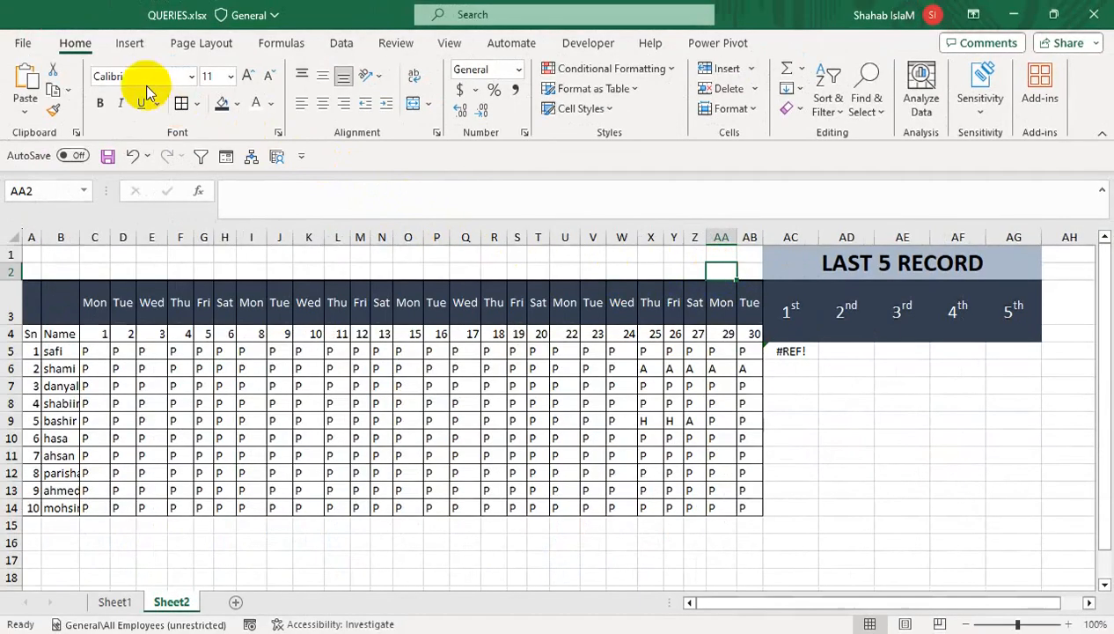
{"action": "left_click", "coordinate": [236, 102]}
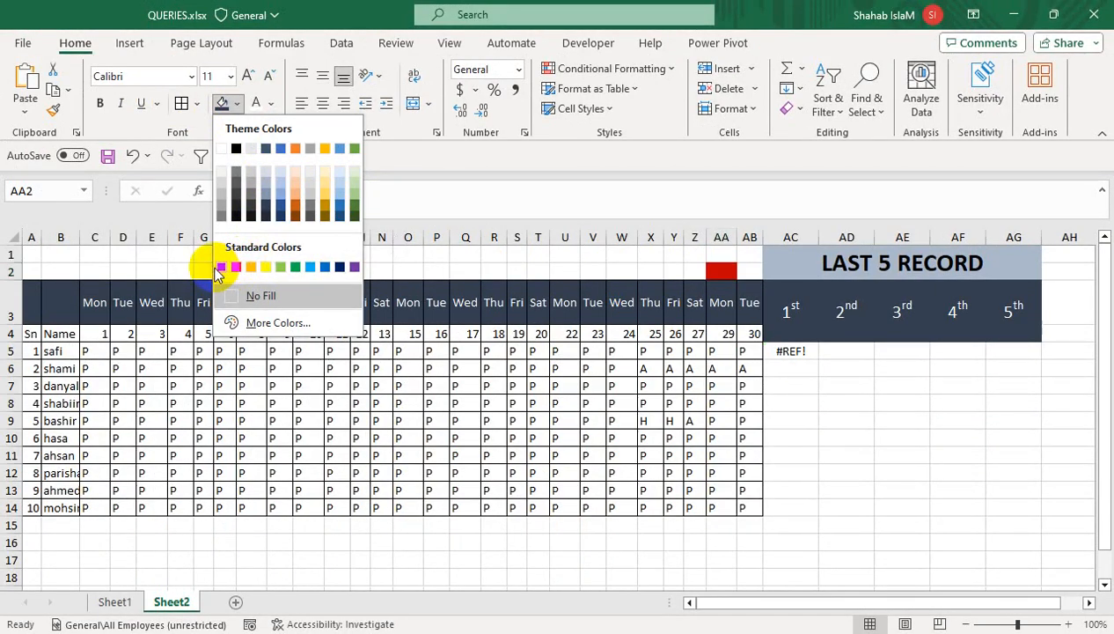
{"action": "left_click", "coordinate": [278, 266]}
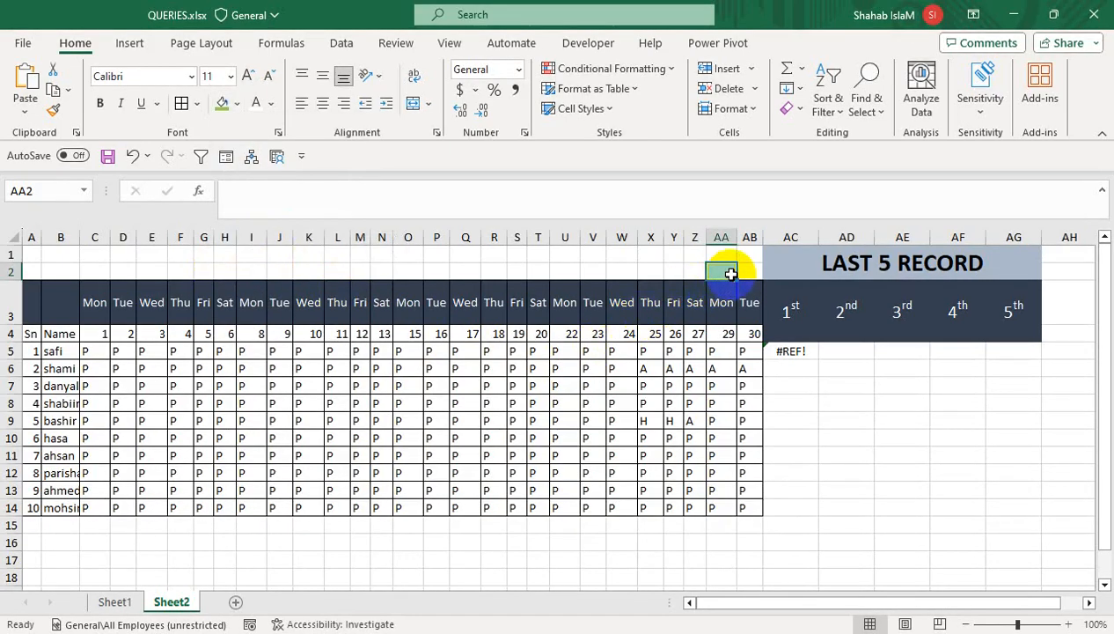
{"action": "type", "text": "5"}
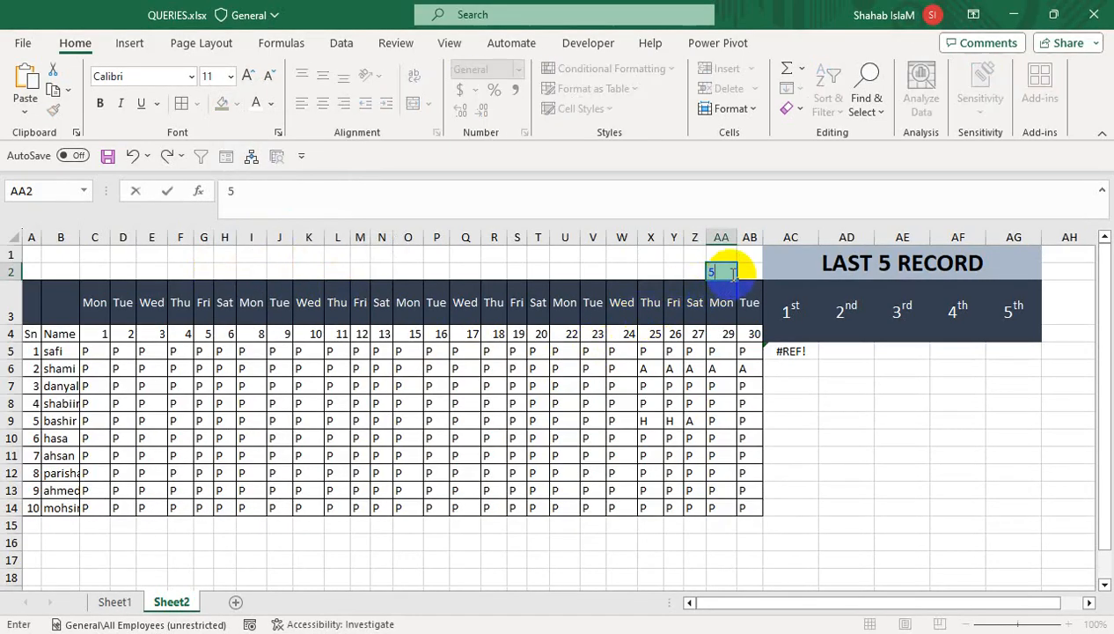
{"action": "key", "text": "Return"}
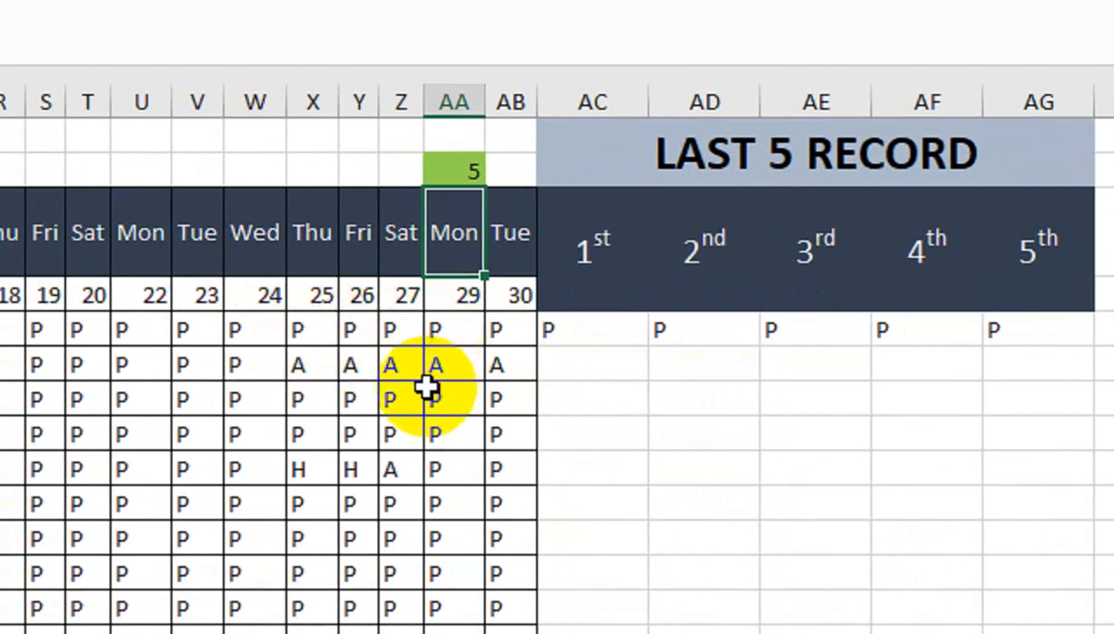
Test the last-record formula by entering 56 in X5, and restore that cell to P.
{"action": "left_click", "coordinate": [310, 334]}
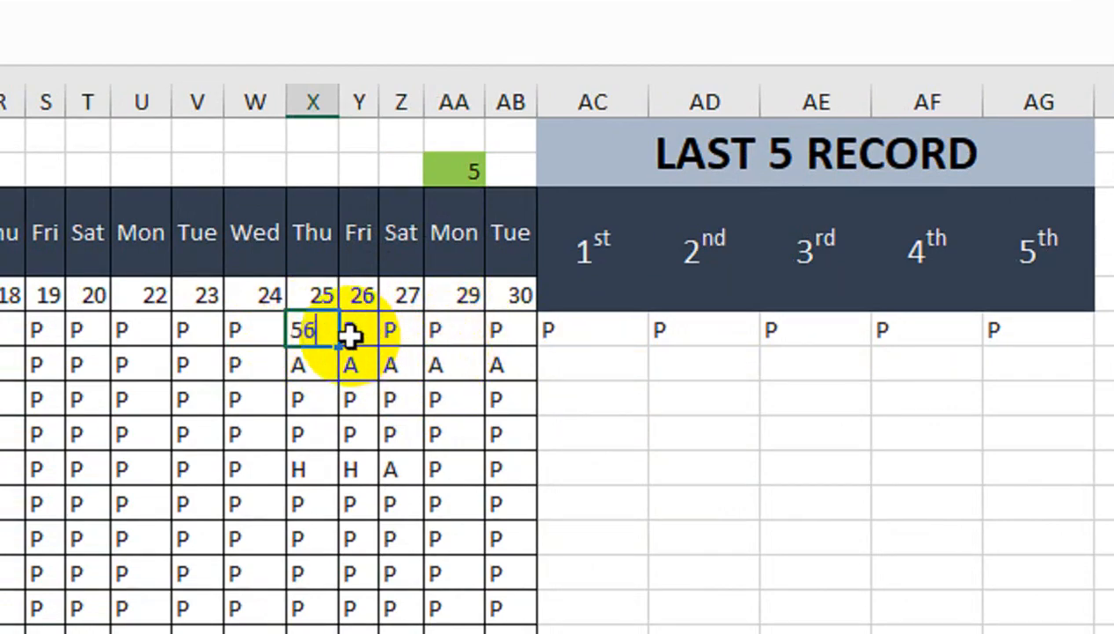
{"action": "key", "text": "Return"}
{"action": "scroll", "coordinate": [596, 304], "scroll_direction": "right", "scroll_amount": 3}
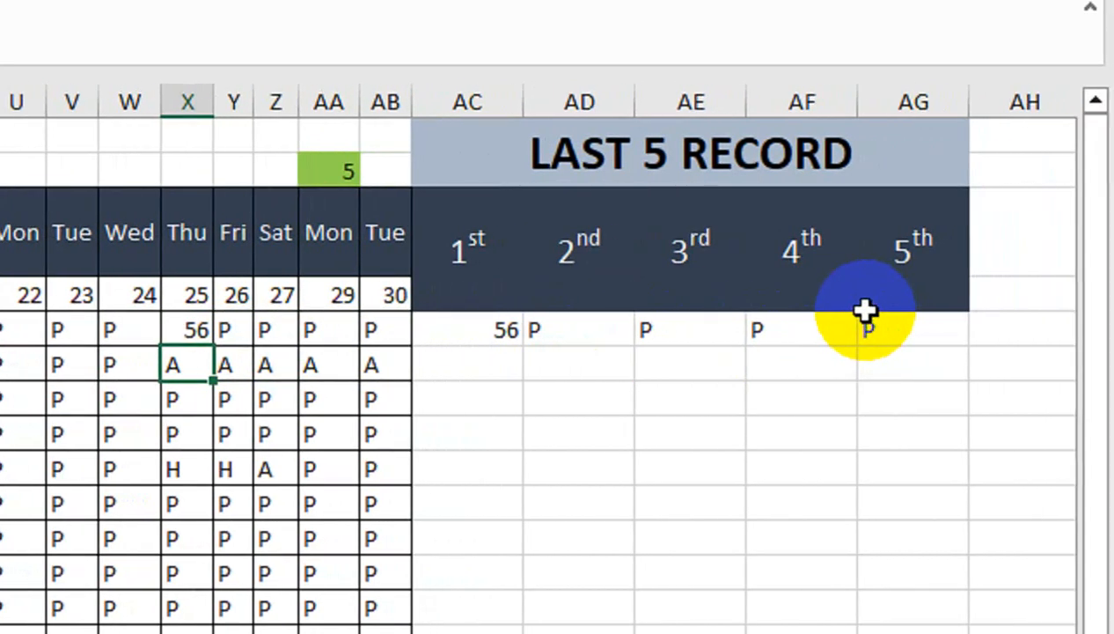
{"action": "scroll", "coordinate": [352, 300], "scroll_direction": "left", "scroll_amount": 1}
{"action": "left_click", "coordinate": [259, 338]}
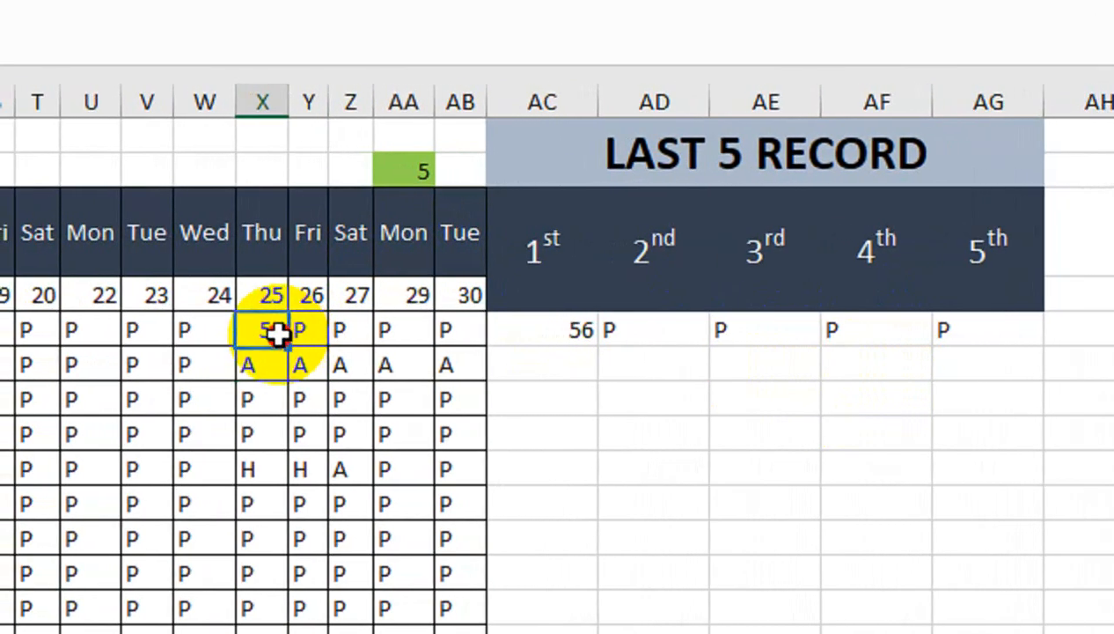
{"action": "key", "text": "Return"}
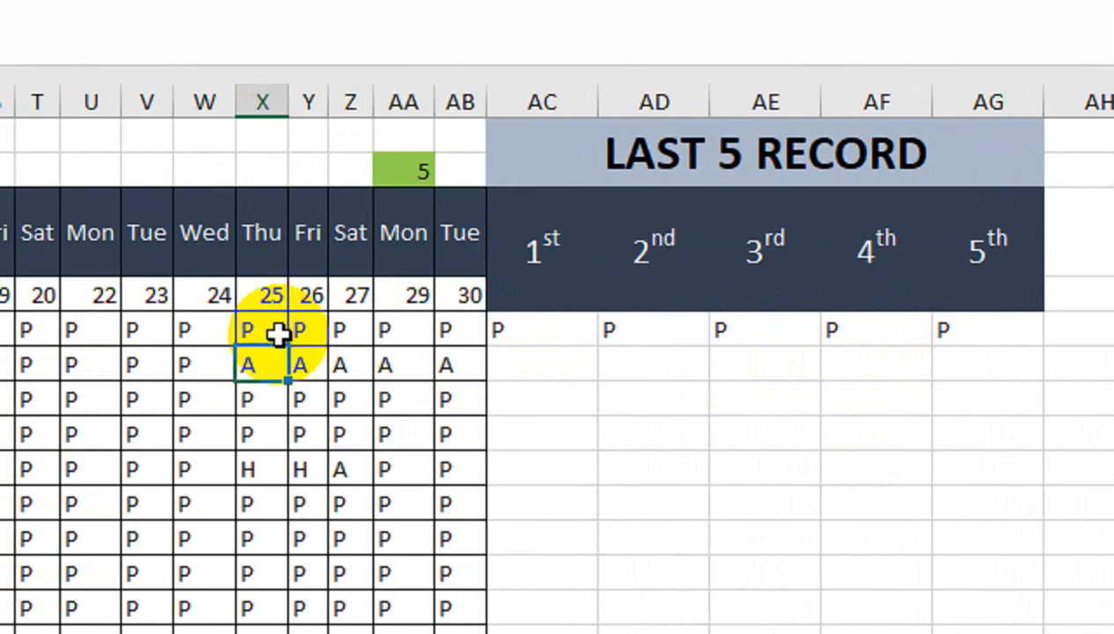
Fill the last-record formula from AC5 down to AC14.
{"action": "left_click_drag", "start_coordinate": [534, 319], "coordinate": [938, 327]}
{"action": "left_click", "coordinate": [492, 328]}
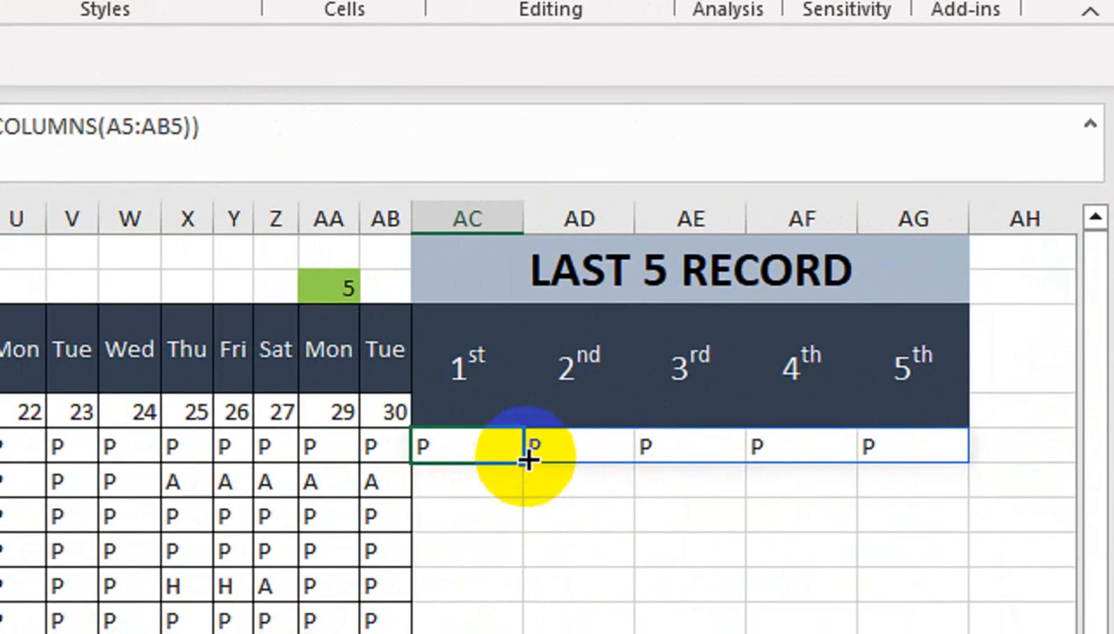
{"action": "mouse_move", "coordinate": [526, 459]}
{"action": "left_mouse_down"}
{"action": "mouse_move", "coordinate": [514, 550]}
{"action": "mouse_move", "coordinate": [515, 475]}
{"action": "left_mouse_up"}
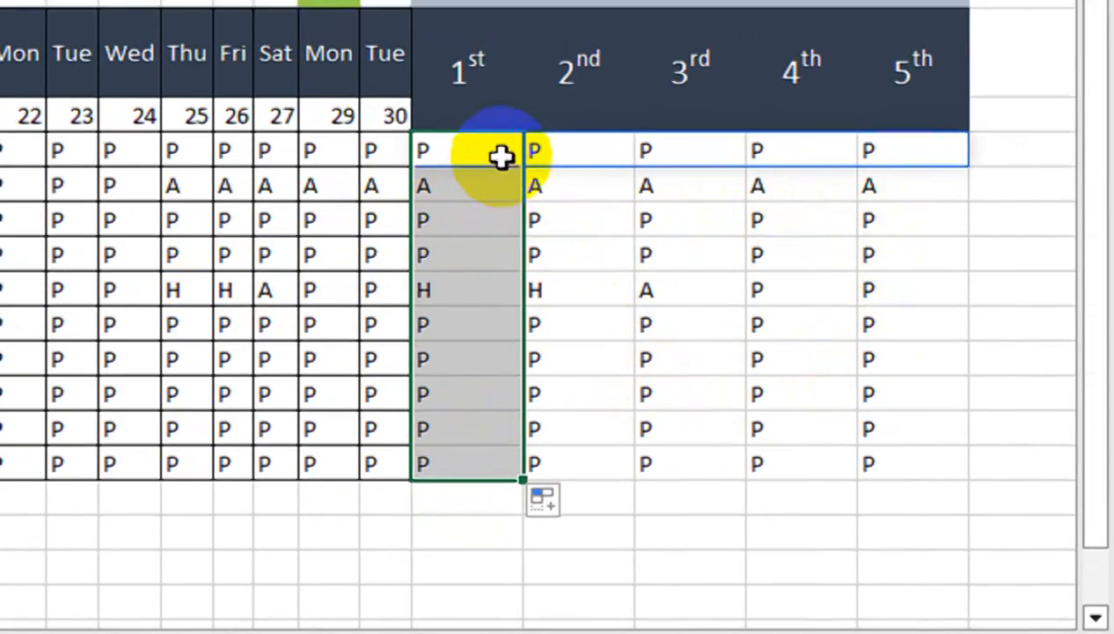
Test the last-record formulas by clearing the attendance marks in O5:AB14, and undo the deletion.
{"action": "left_click_drag", "start_coordinate": [498, 140], "coordinate": [626, 176]}
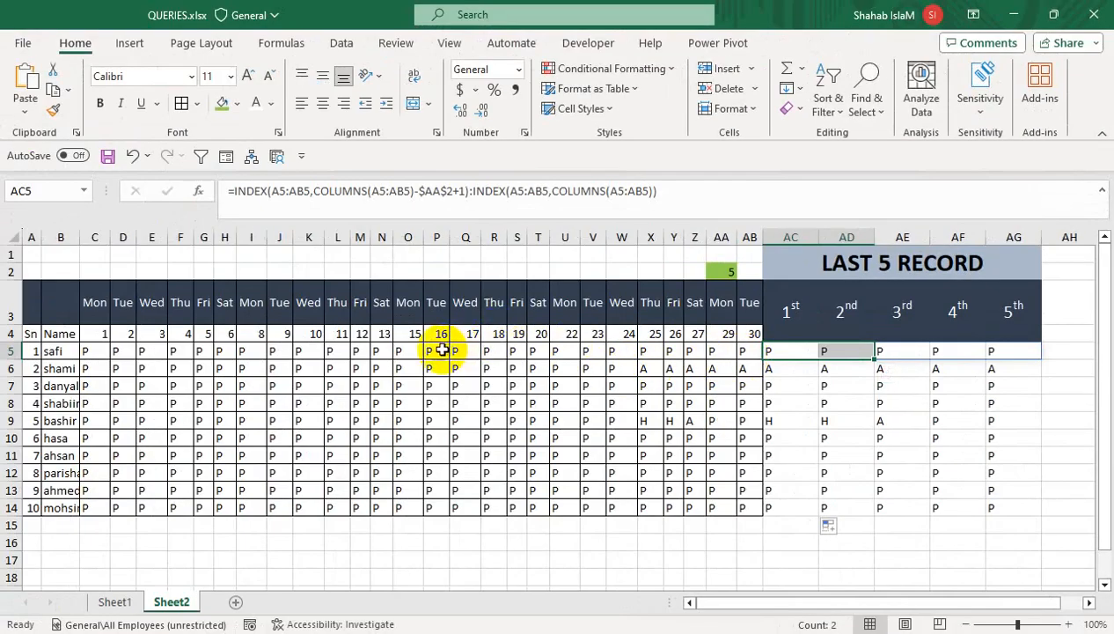
{"action": "left_click_drag", "start_coordinate": [405, 352], "coordinate": [759, 515]}
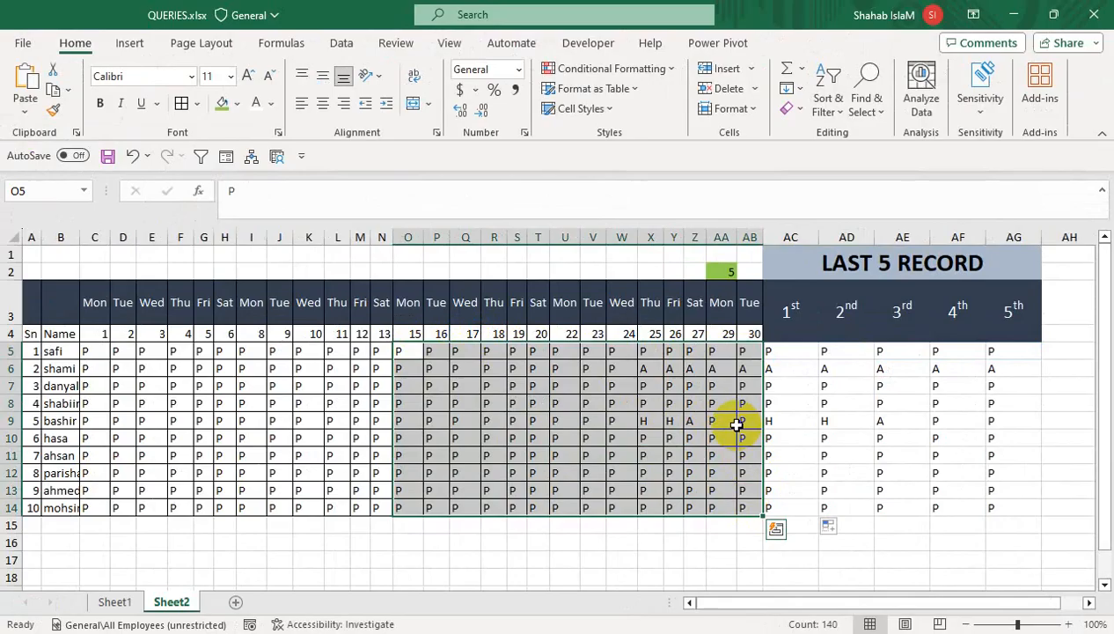
{"action": "key", "text": "Delete"}
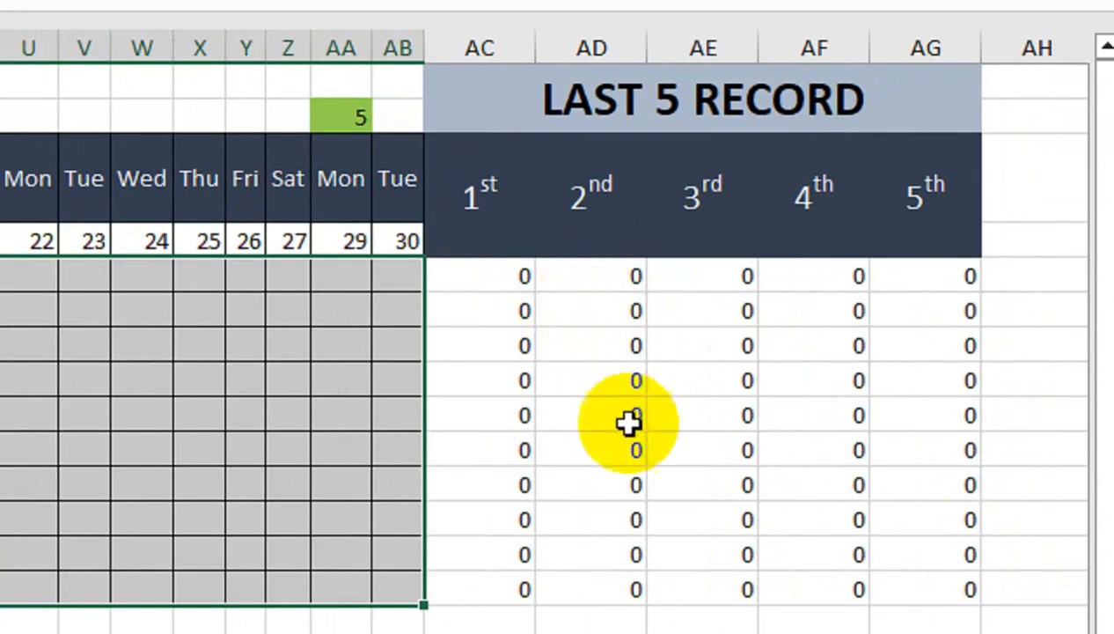
{"action": "left_click", "coordinate": [475, 349]}
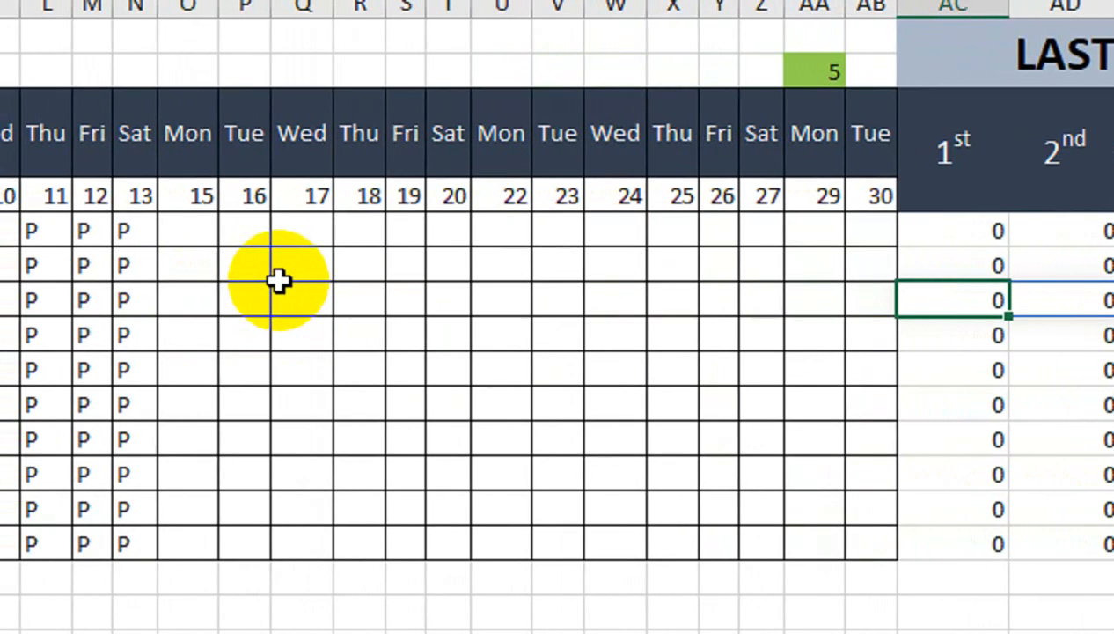
{"action": "key", "text": "ctrl+z"}
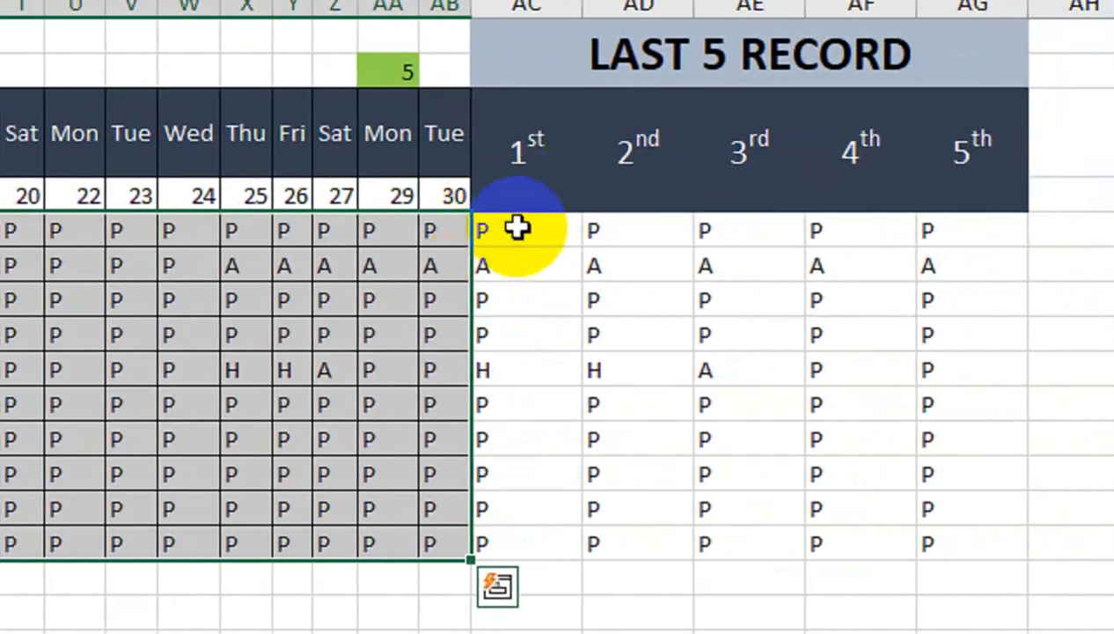
Fill the last-5-record results in AC5:AG14 with a light blue theme colour.
{"action": "left_click_drag", "start_coordinate": [518, 228], "coordinate": [953, 530]}
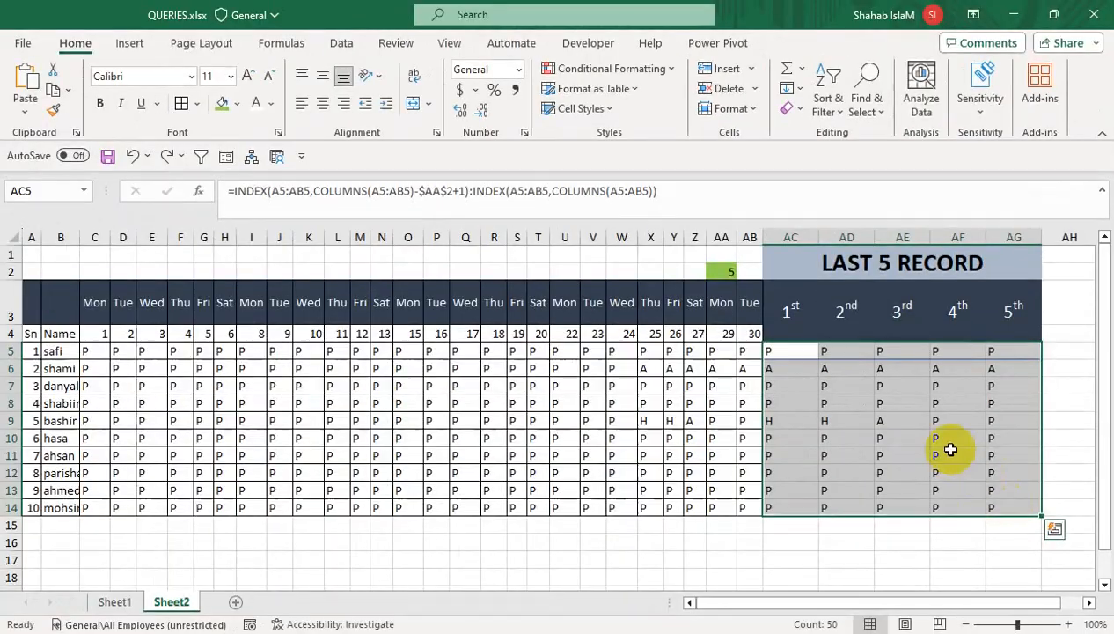
{"action": "left_click", "coordinate": [235, 104]}
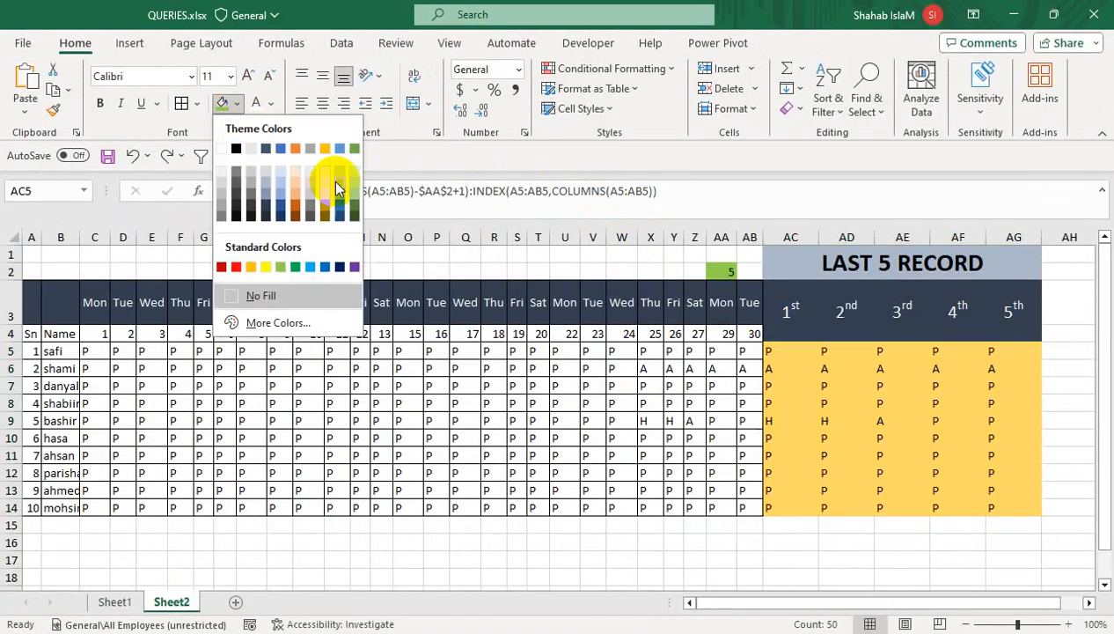
{"action": "left_click", "coordinate": [340, 187]}
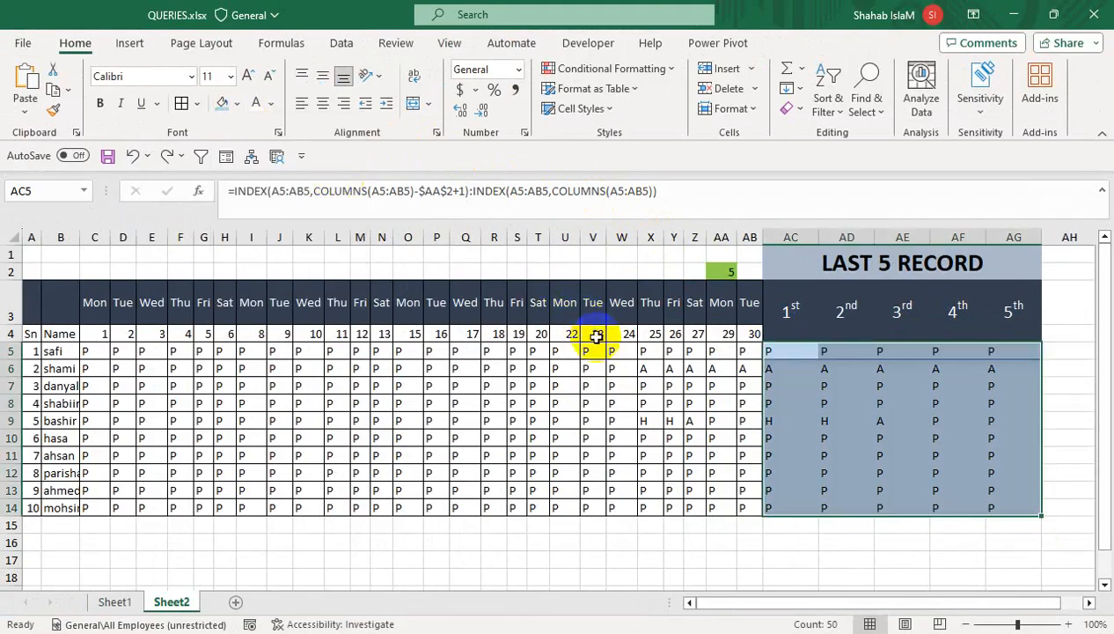
{"action": "left_click", "coordinate": [595, 349]}
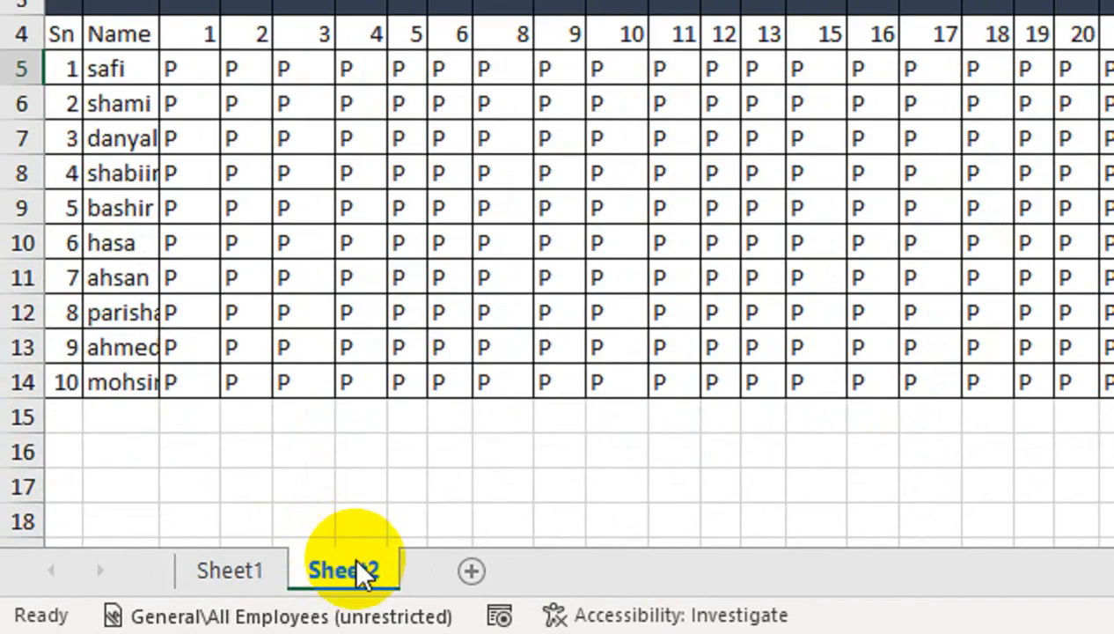
Create a copy of Sheet2 in QUERIES.xlsx, placed before Sheet1.
{"action": "right_click", "coordinate": [359, 563]}
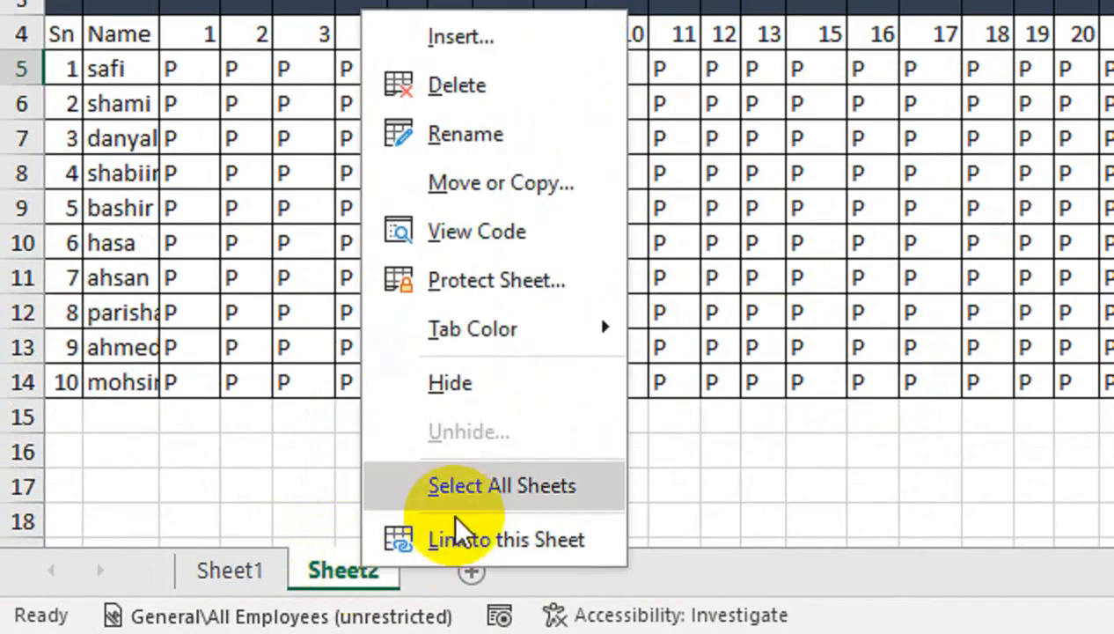
{"action": "left_click", "coordinate": [585, 192]}
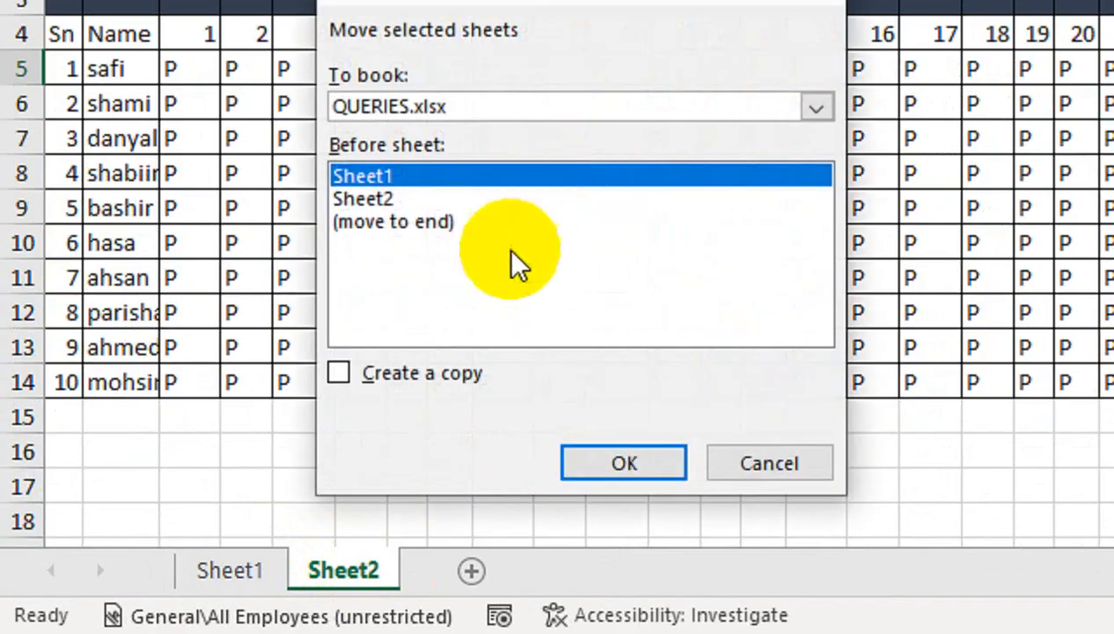
{"action": "left_click", "coordinate": [460, 373]}
{"action": "left_click", "coordinate": [581, 464]}
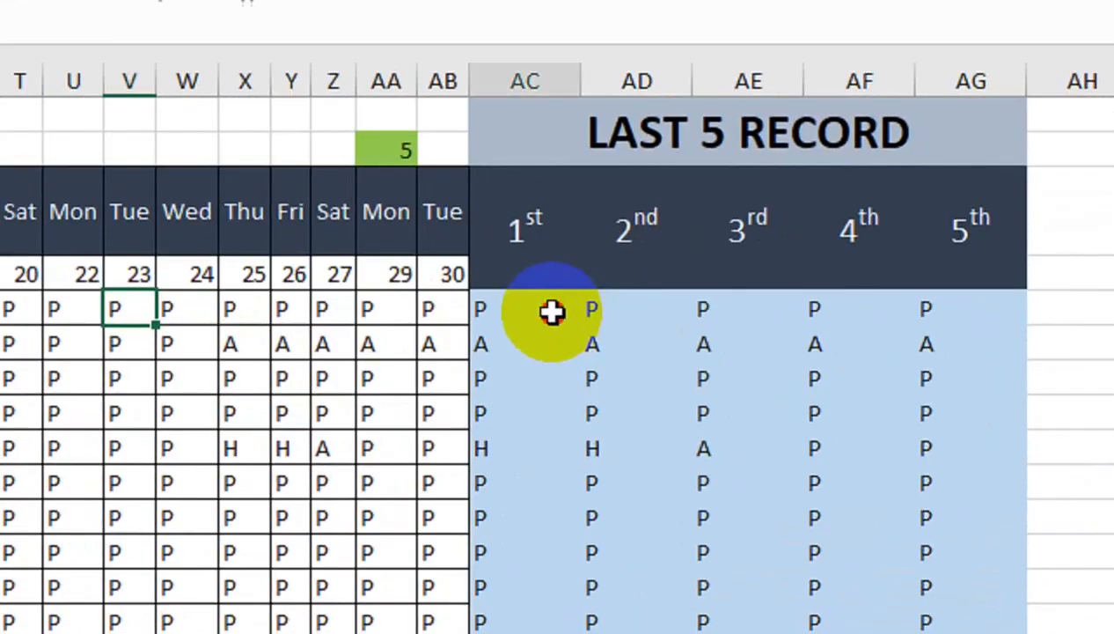
On the copied sheet, clear the formulas in AC5:AG14 and the attendance marks in Q5:AB14.
{"action": "left_click_drag", "start_coordinate": [723, 343], "coordinate": [975, 545]}
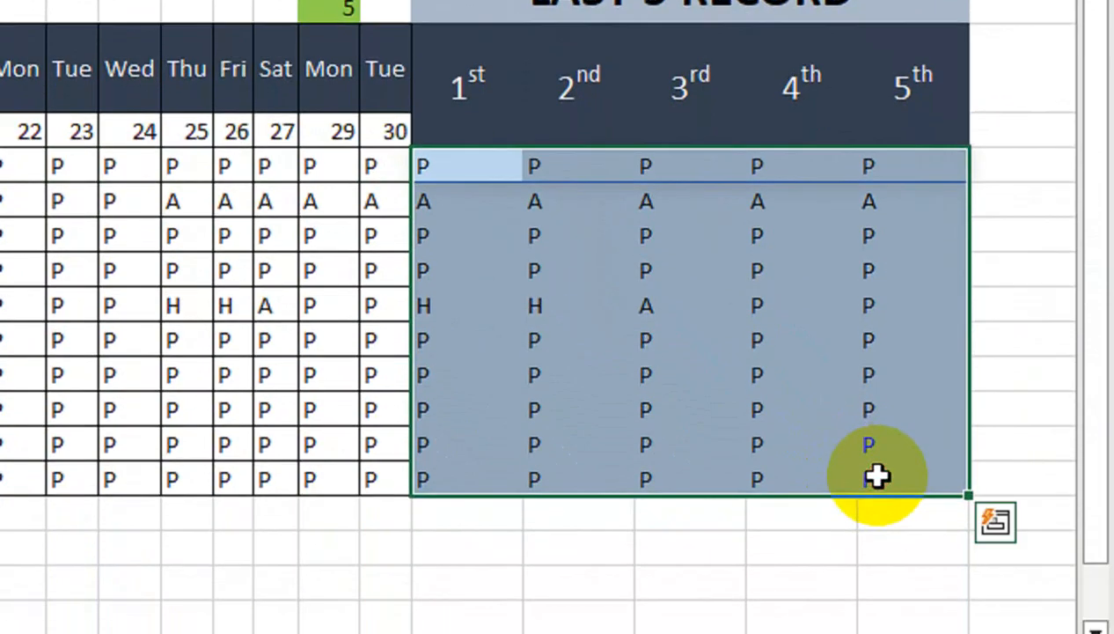
{"action": "key", "text": "Delete"}
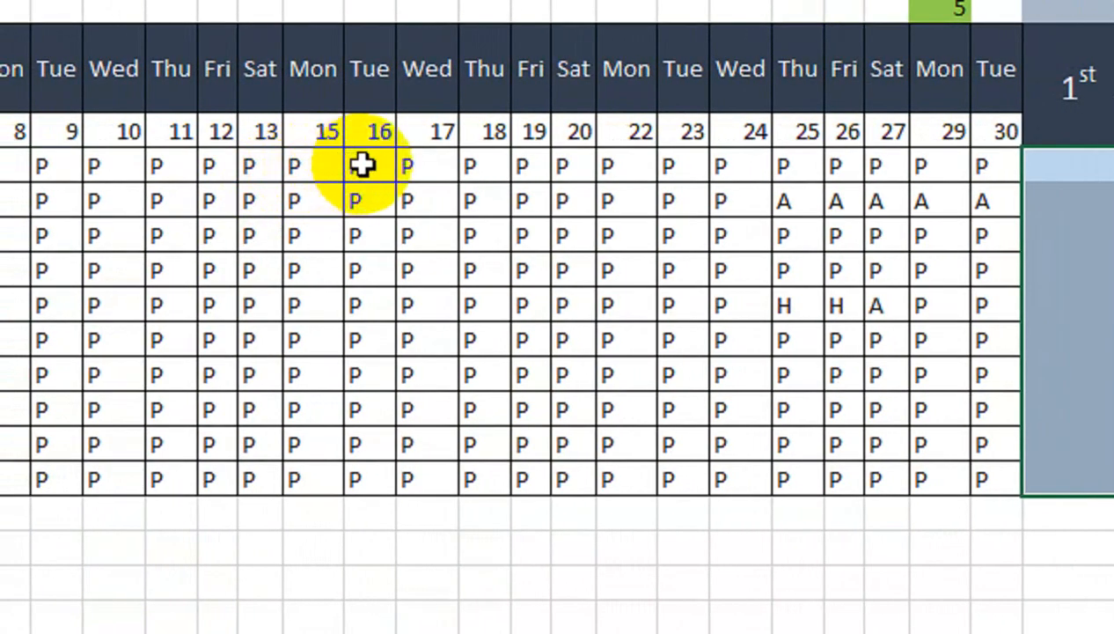
{"action": "left_click_drag", "start_coordinate": [431, 169], "coordinate": [1055, 459]}
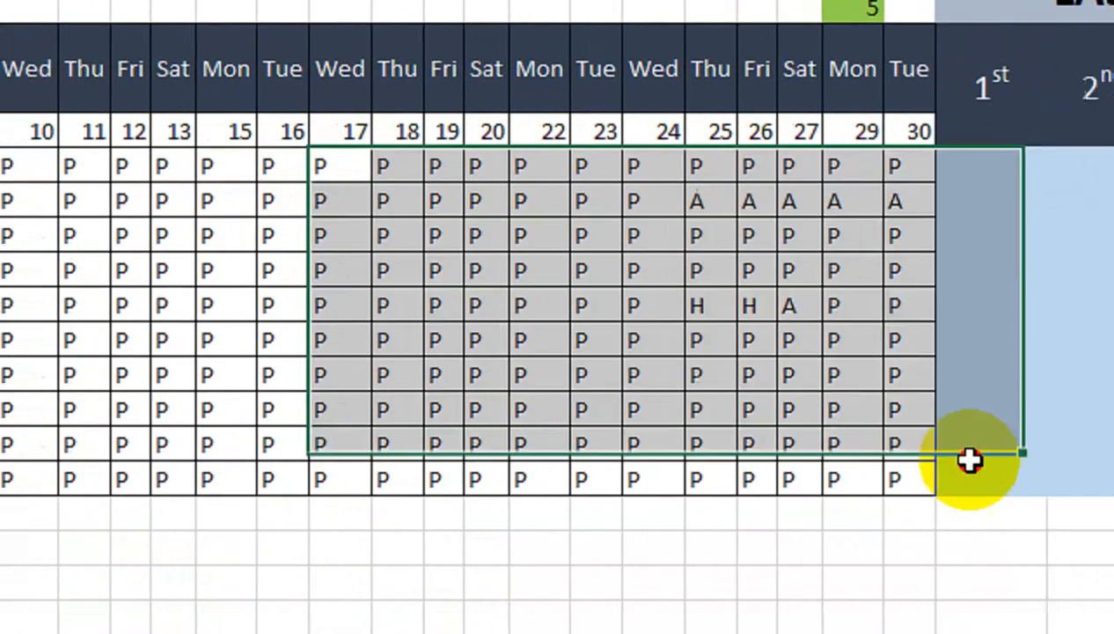
{"action": "left_click_drag", "start_coordinate": [969, 459], "coordinate": [904, 472]}
{"action": "key", "text": "Delete"}
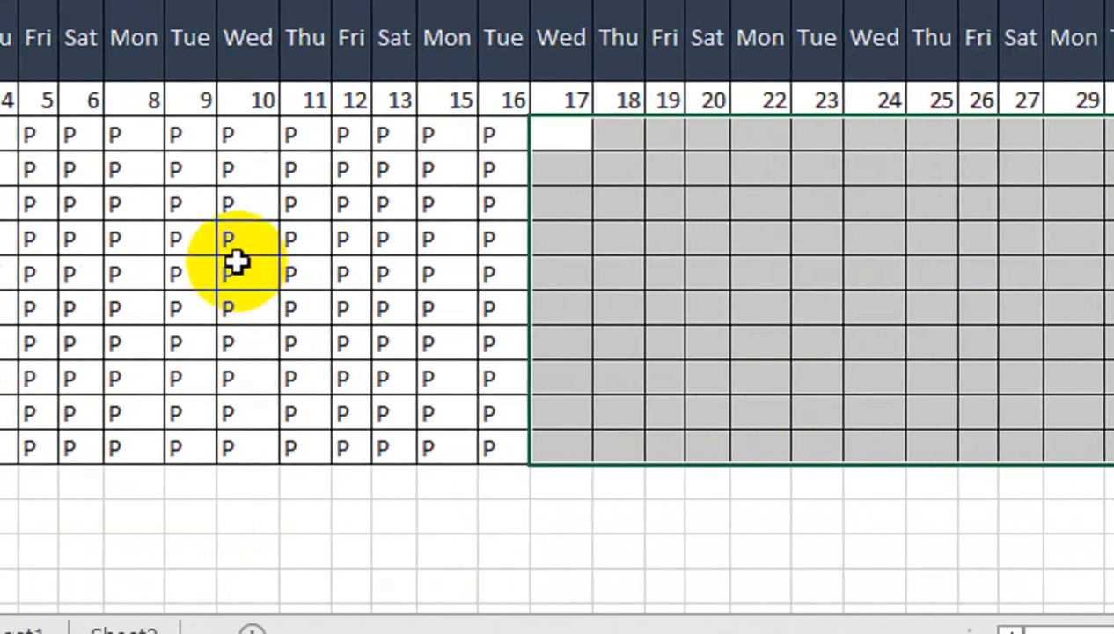
Clear the attendance marks for days 11 to 16 in row 8, cells L8:P8.
{"action": "left_click", "coordinate": [148, 235]}
{"action": "left_click_drag", "start_coordinate": [537, 235], "coordinate": [363, 251]}
{"action": "key", "text": "Delete"}
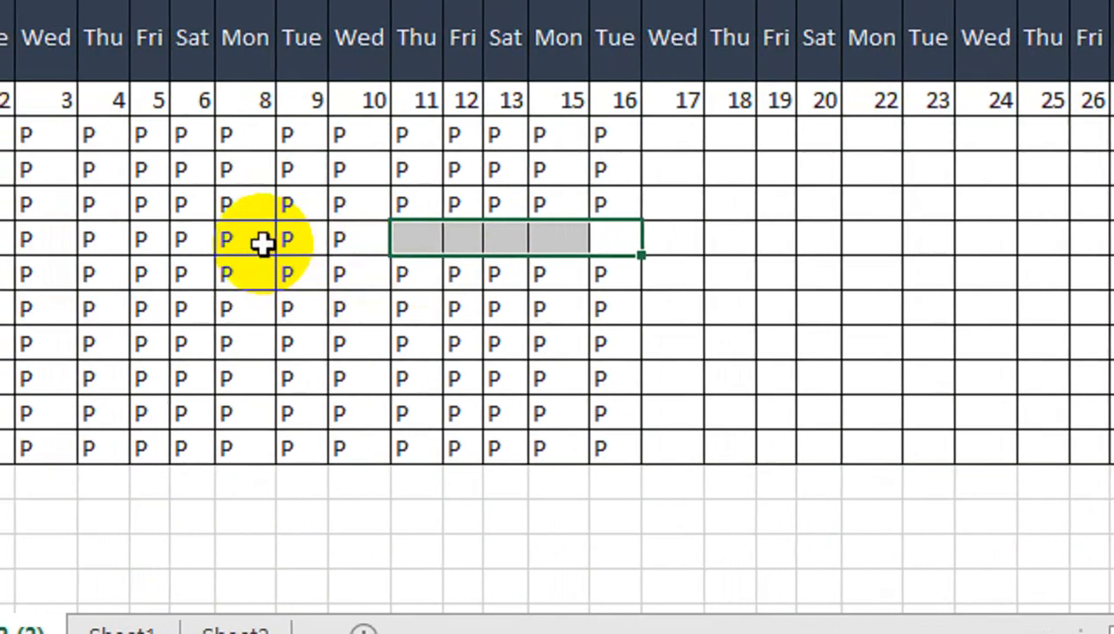
Enter A in L8 and fill it across to O8, marking days 11 to 15 as absent.
{"action": "left_click_drag", "start_coordinate": [84, 236], "coordinate": [286, 236]}
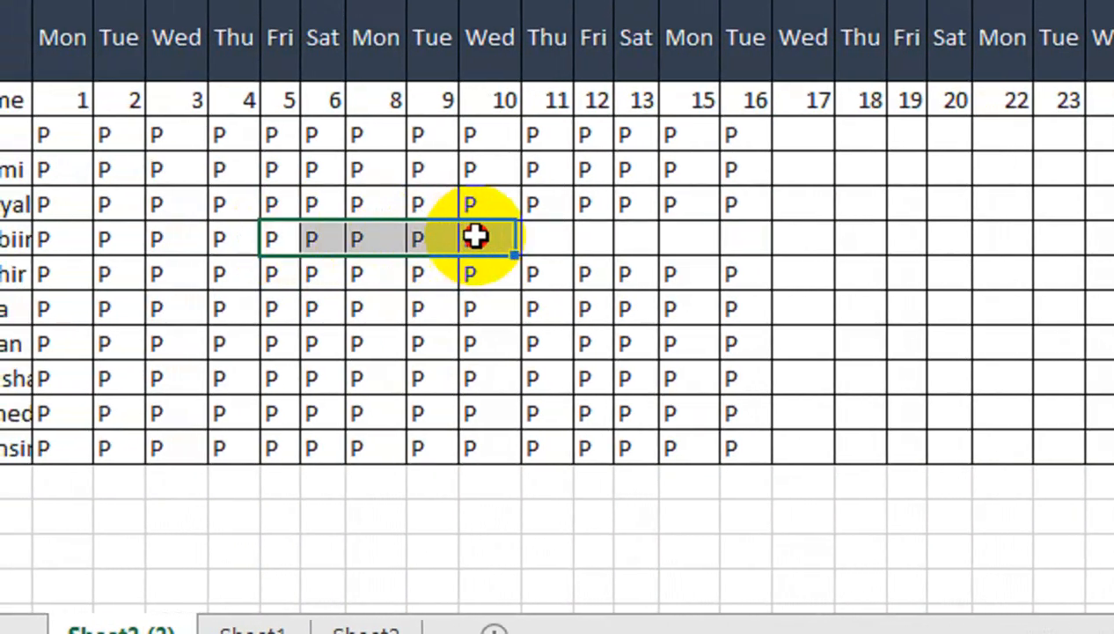
{"action": "left_click_drag", "start_coordinate": [479, 237], "coordinate": [593, 244]}
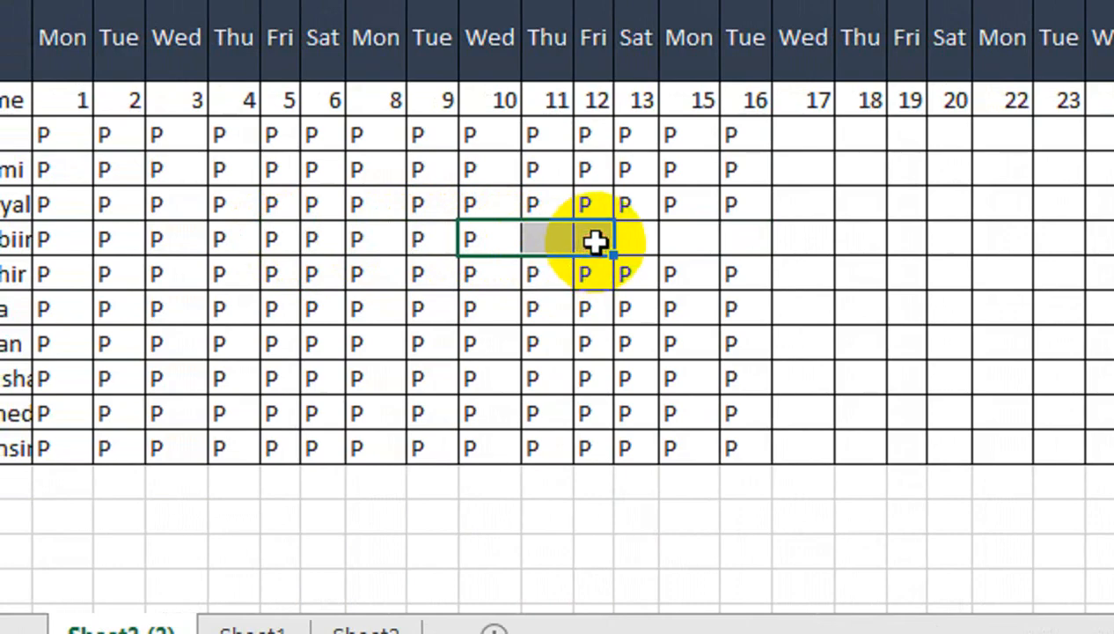
{"action": "left_click", "coordinate": [564, 241]}
{"action": "type", "text": "A"}
{"action": "left_click", "coordinate": [602, 343]}
{"action": "left_click_drag", "start_coordinate": [569, 233], "coordinate": [683, 238]}
{"action": "key", "text": "ctrl+r"}
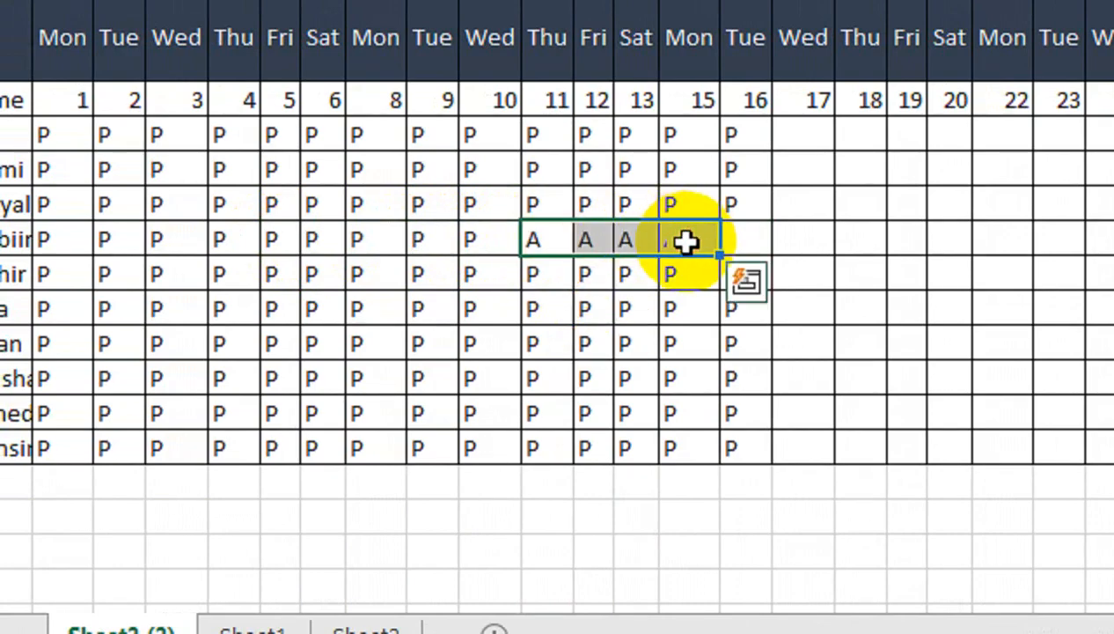
{"action": "left_click", "coordinate": [638, 379]}
Enter A in K9 and copy it across H9:P9, marking days 6 to 16 as absent.
{"action": "left_click", "coordinate": [475, 279]}
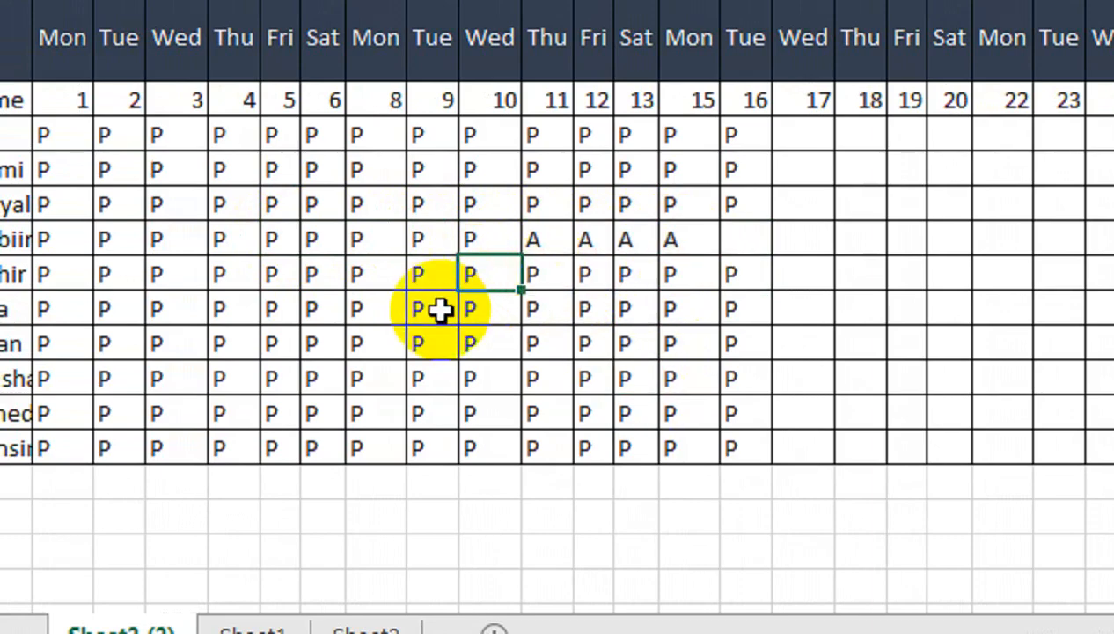
{"action": "type", "text": "A"}
{"action": "left_click", "coordinate": [437, 406]}
{"action": "left_click_drag", "start_coordinate": [471, 264], "coordinate": [589, 276]}
{"action": "mouse_move", "coordinate": [517, 289]}
{"action": "left_mouse_down"}
{"action": "mouse_move", "coordinate": [315, 311]}
{"action": "mouse_move", "coordinate": [466, 276]}
{"action": "left_mouse_up"}
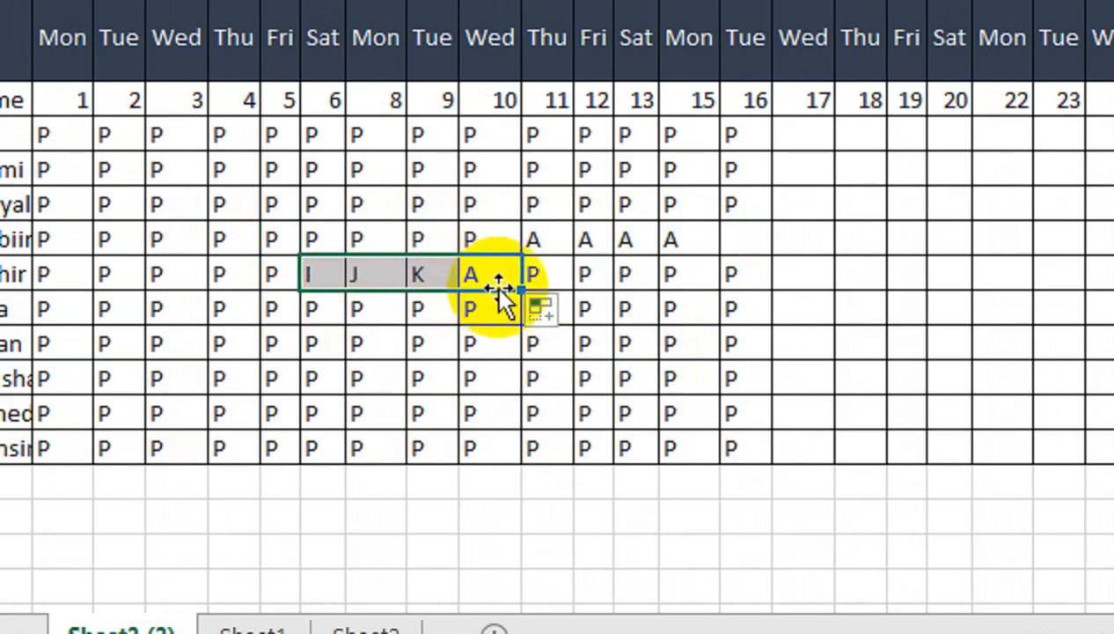
{"action": "left_click", "coordinate": [501, 279]}
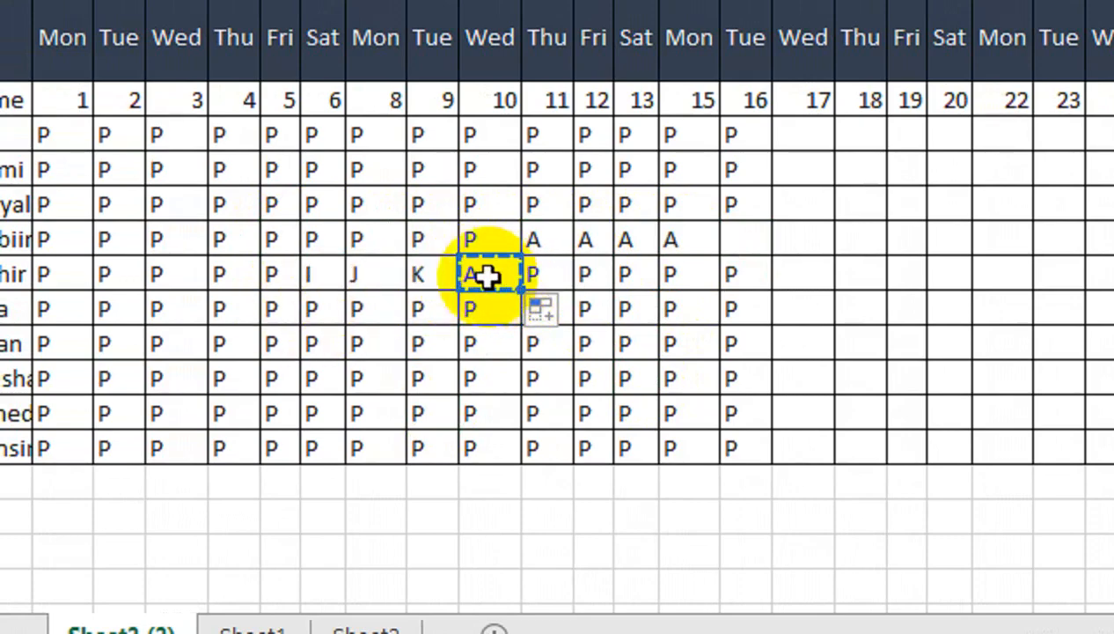
{"action": "left_click_drag", "start_coordinate": [340, 271], "coordinate": [722, 277]}
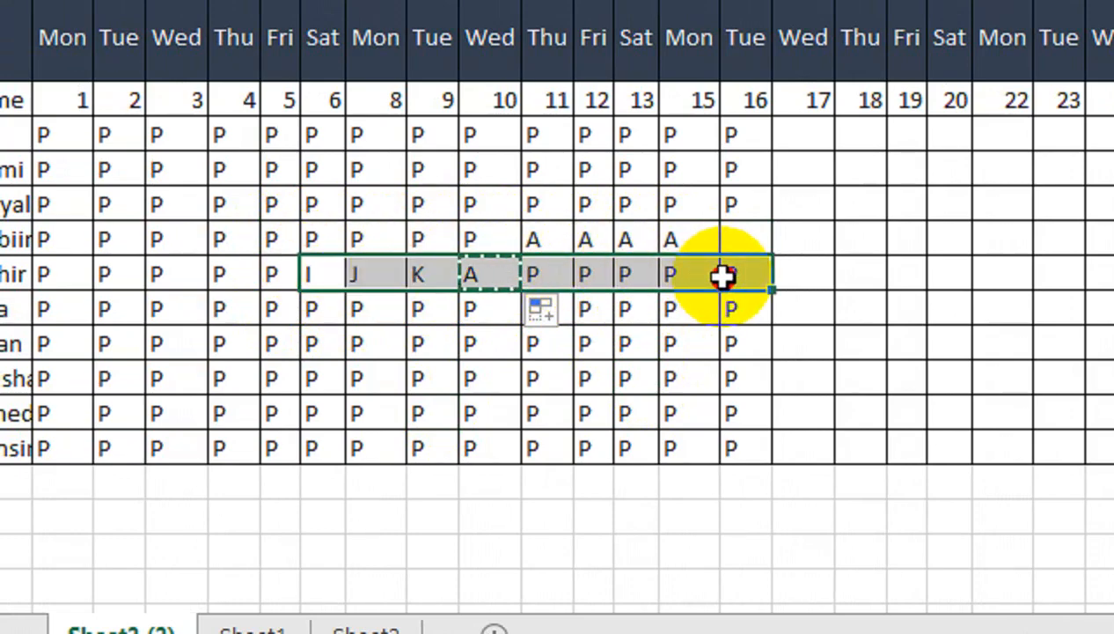
{"action": "key", "text": "ctrl+v"}
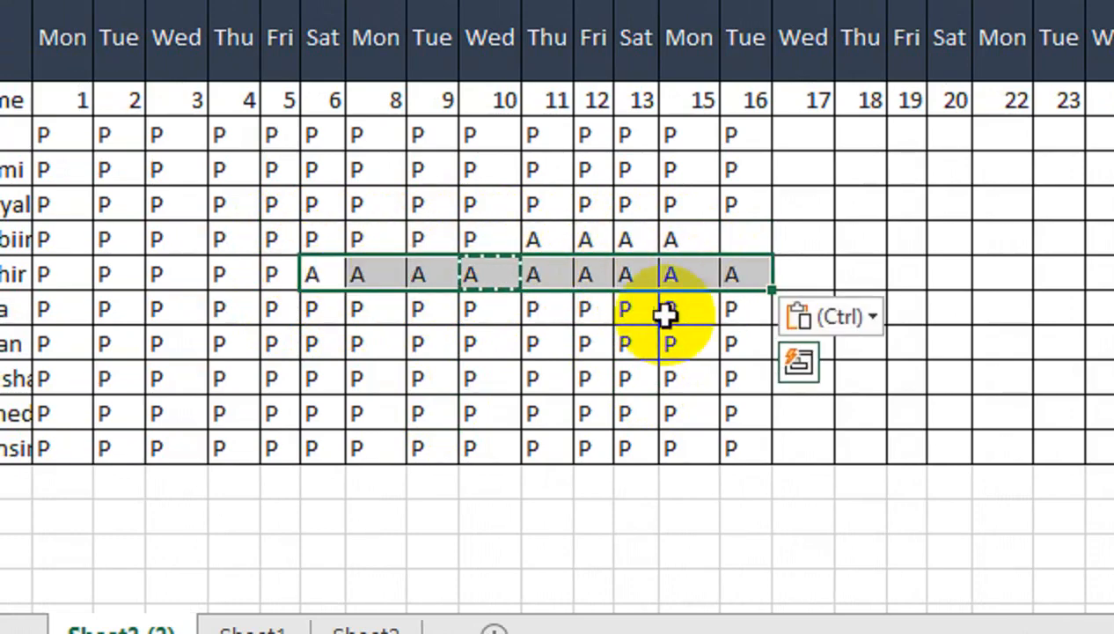
{"action": "left_click", "coordinate": [507, 354]}
Clear the attendance marks for days 11 to 16 in rows 10 and 11, cells L10:P11.
{"action": "left_click", "coordinate": [739, 312]}
{"action": "left_click_drag", "start_coordinate": [739, 313], "coordinate": [552, 328]}
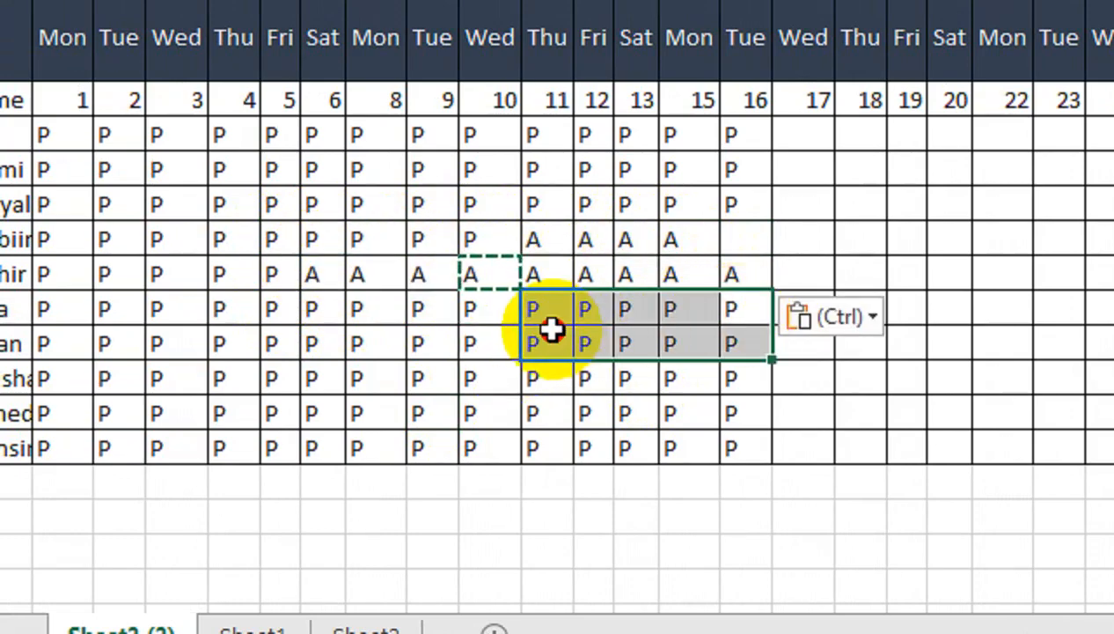
{"action": "key", "text": "Delete"}
{"action": "left_click", "coordinate": [748, 136]}
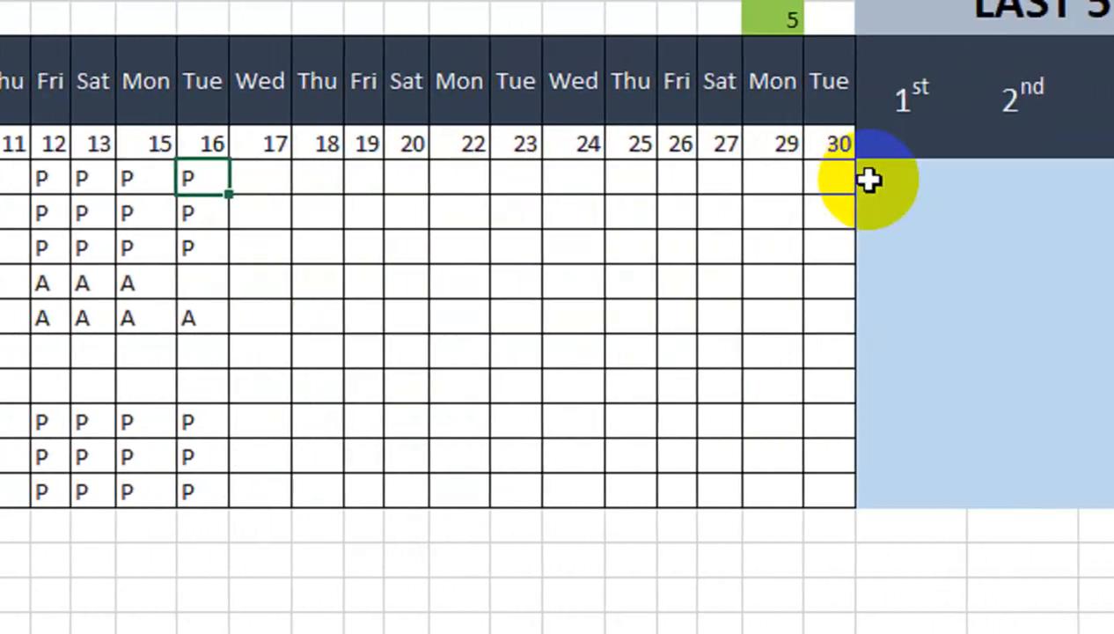
Start an INDEX formula in AC5, the 1st record cell of the first row, with C5:AB5 as its array.
{"action": "left_click", "coordinate": [834, 178]}
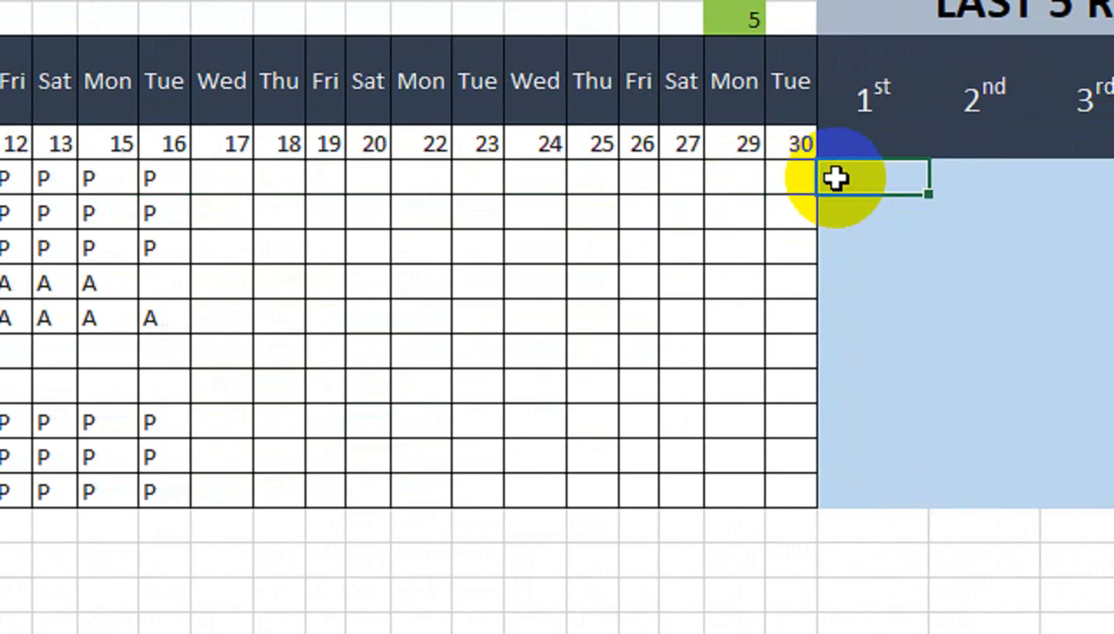
{"action": "type", "text": "=I"}
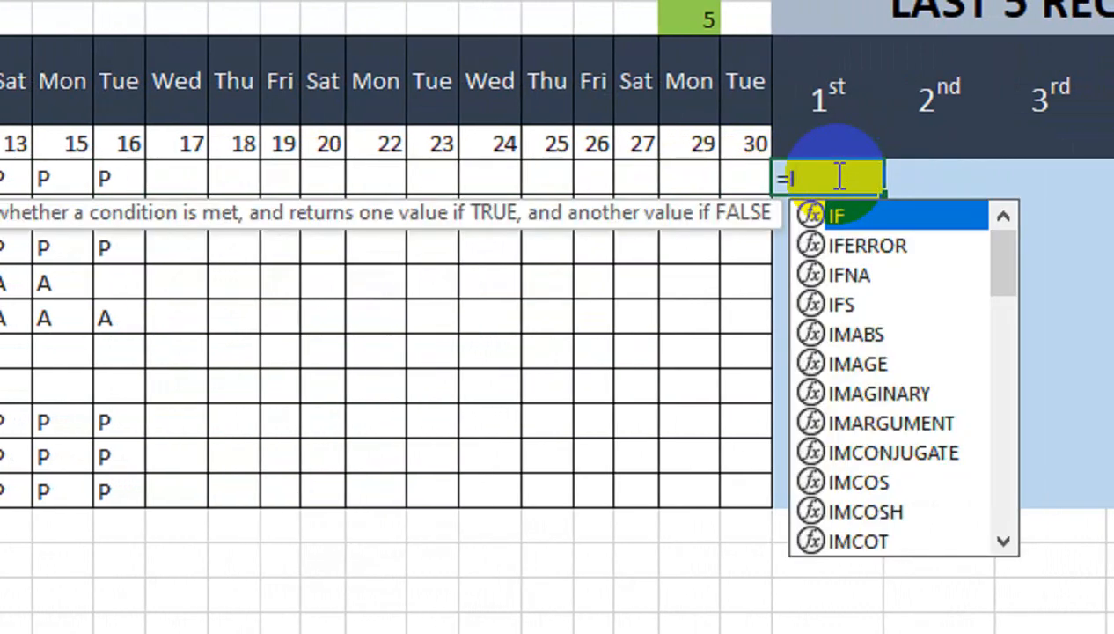
{"action": "type", "text": "ND"}
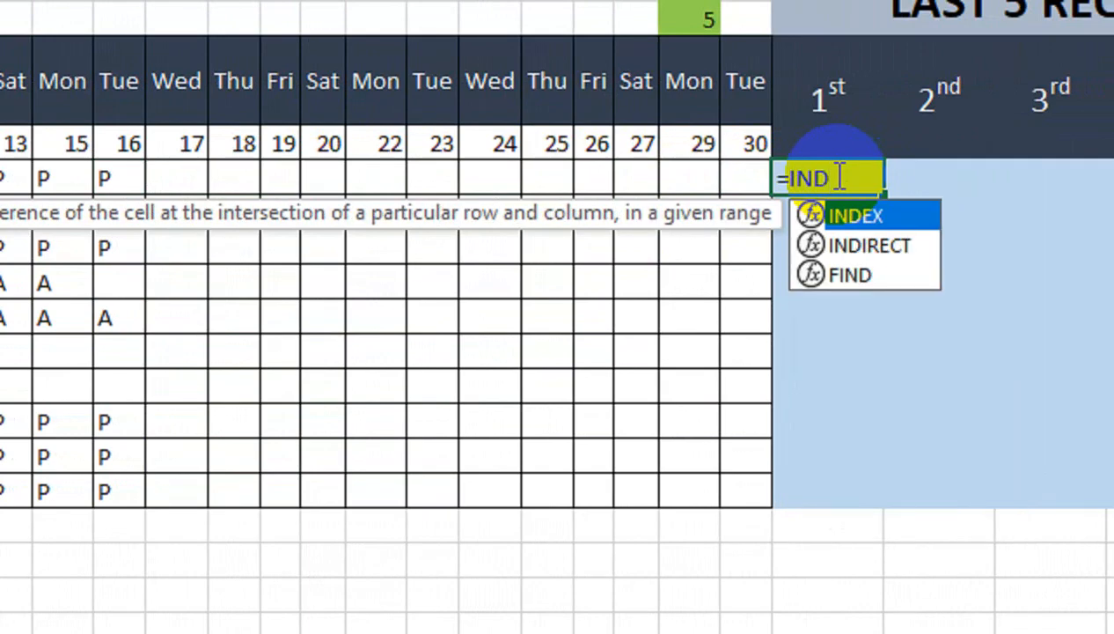
{"action": "key", "text": "Tab"}
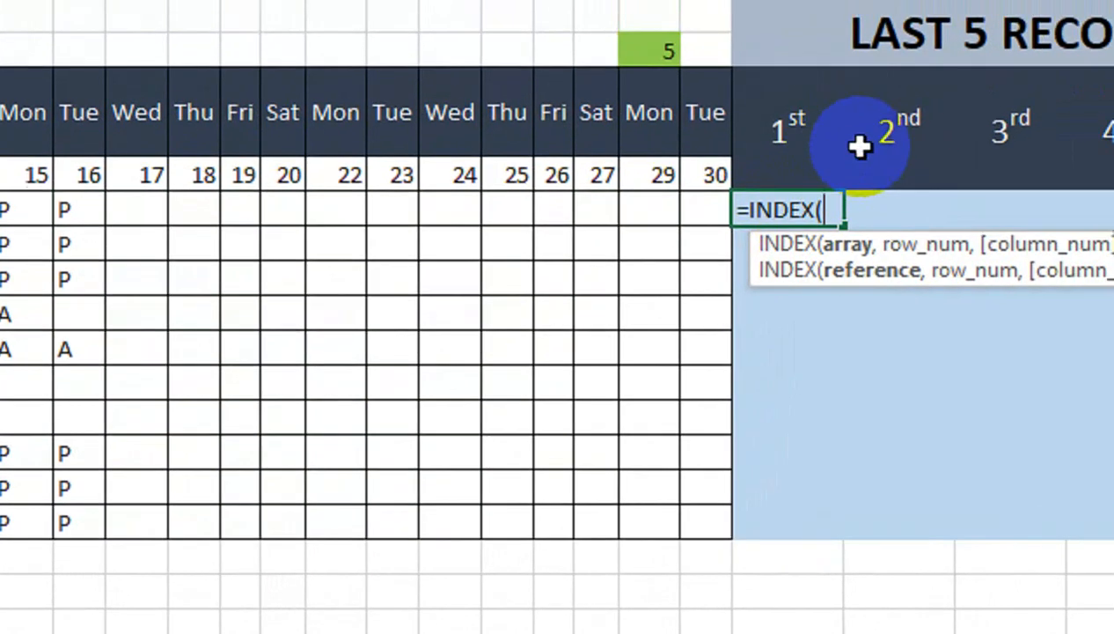
{"action": "left_click", "coordinate": [746, 178]}
{"action": "key", "text": "ctrl+shift+Left"}
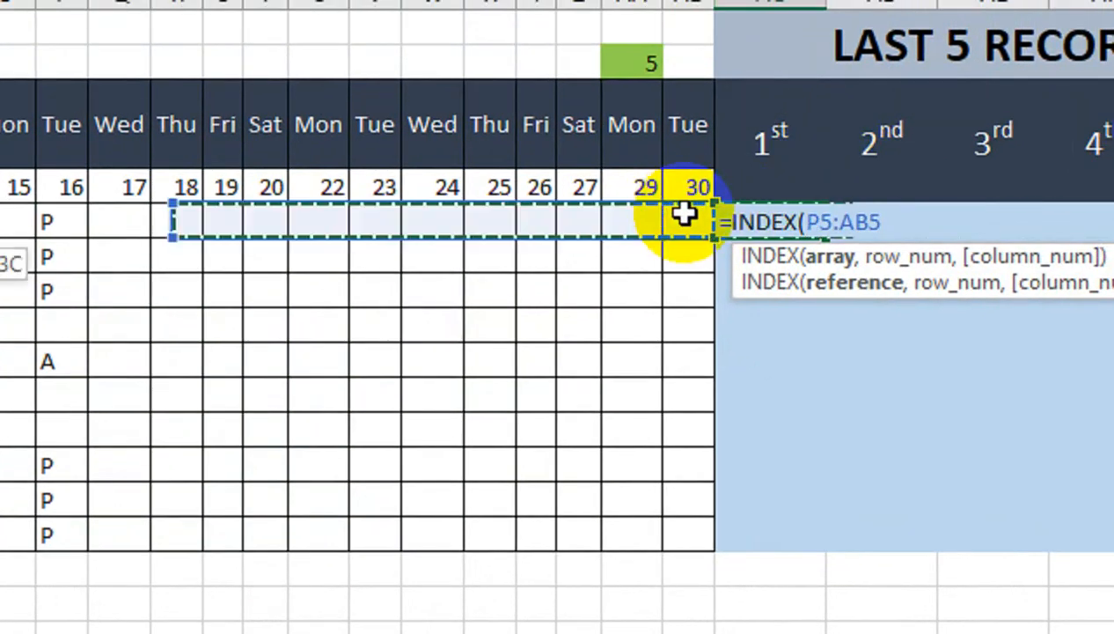
{"action": "key", "text": "ctrl+shift+Left"}
{"action": "key", "text": "shift+Right"}
{"action": "key", "text": "shift+Right"}
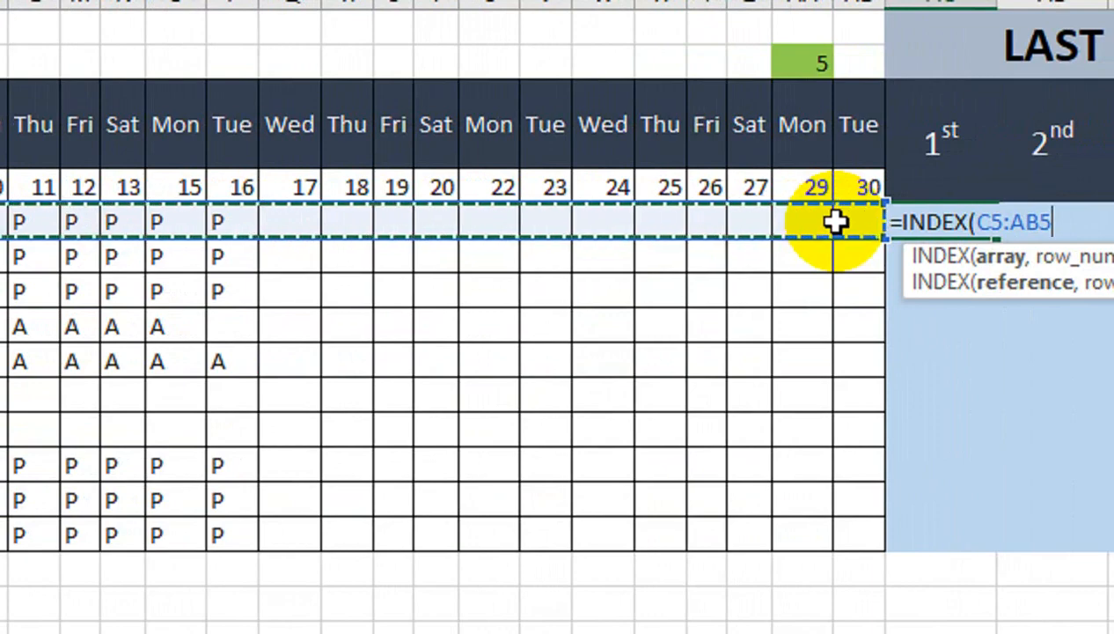
Nest AGGREGATE as the INDEX position argument, using function 14 (LARGE) and option 6 to ignore error values.
{"action": "type", "text": ",AGG"}
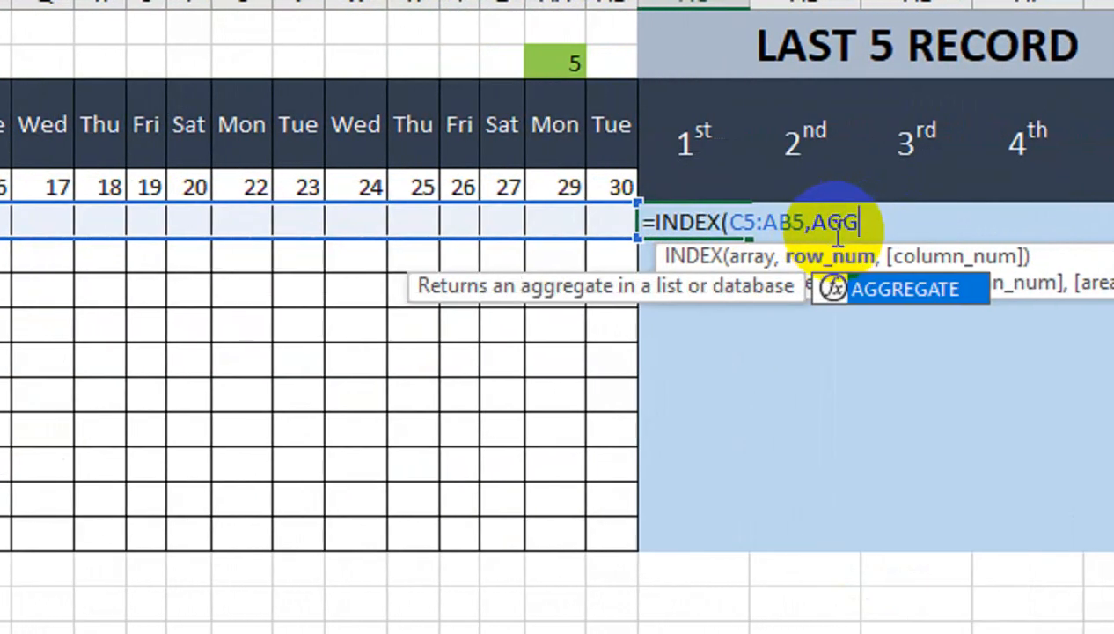
{"action": "key", "text": "Tab"}
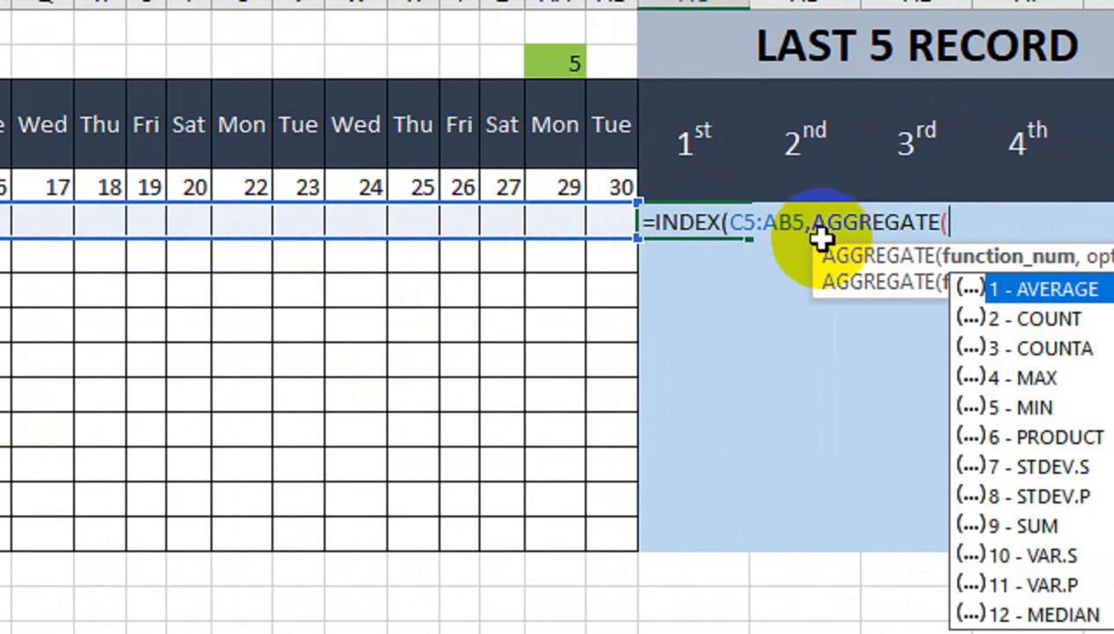
{"action": "type", "text": "14"}
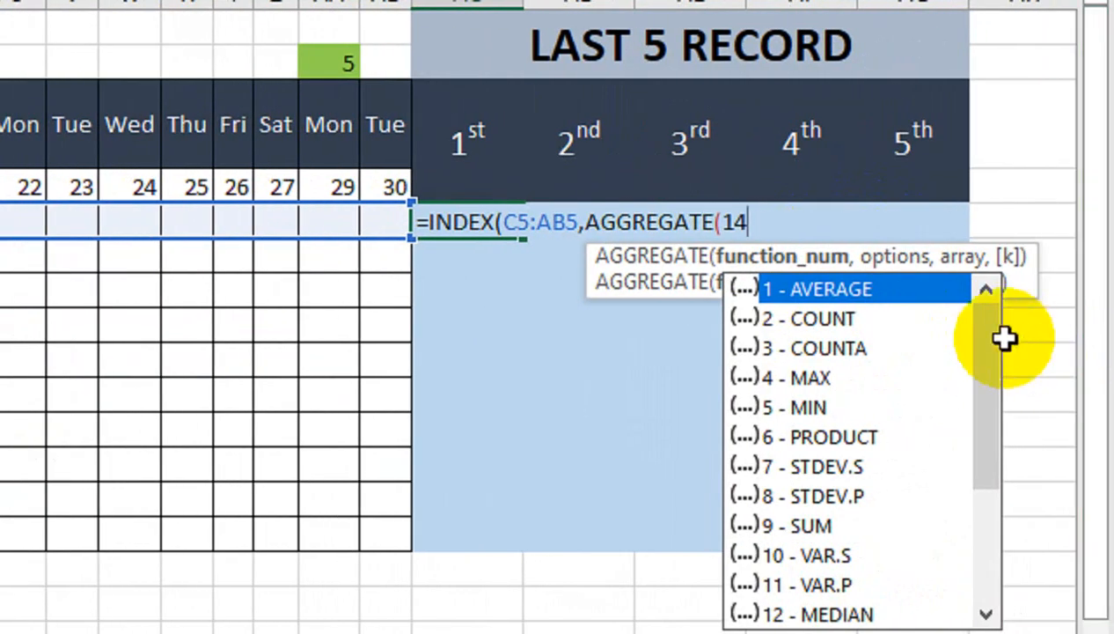
{"action": "left_click_drag", "start_coordinate": [1112, 348], "coordinate": [1105, 423]}
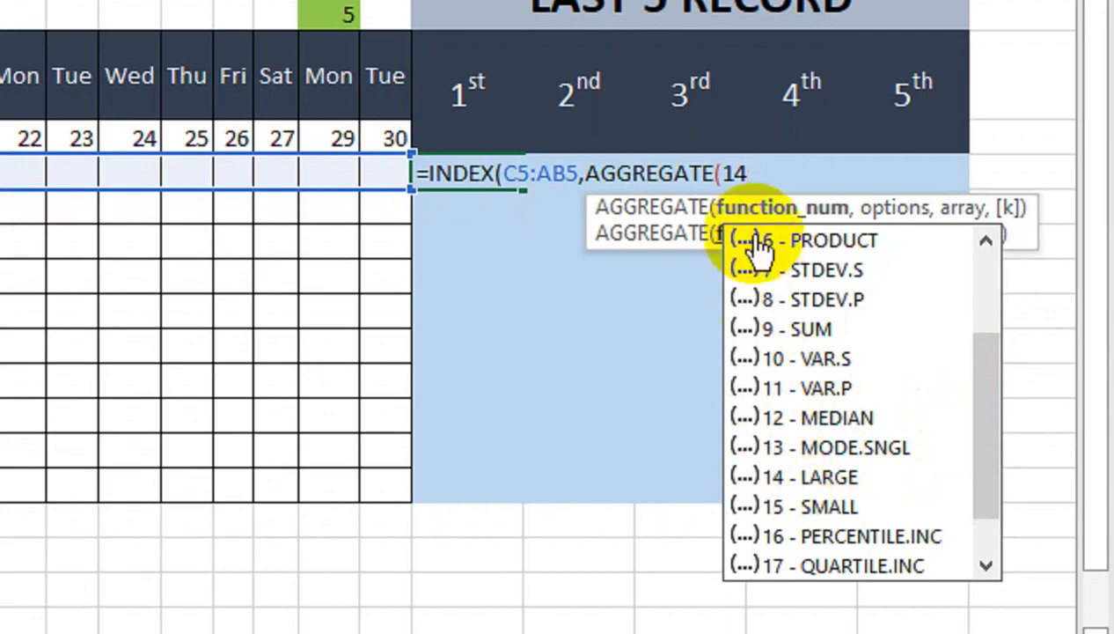
{"action": "type", "text": ","}
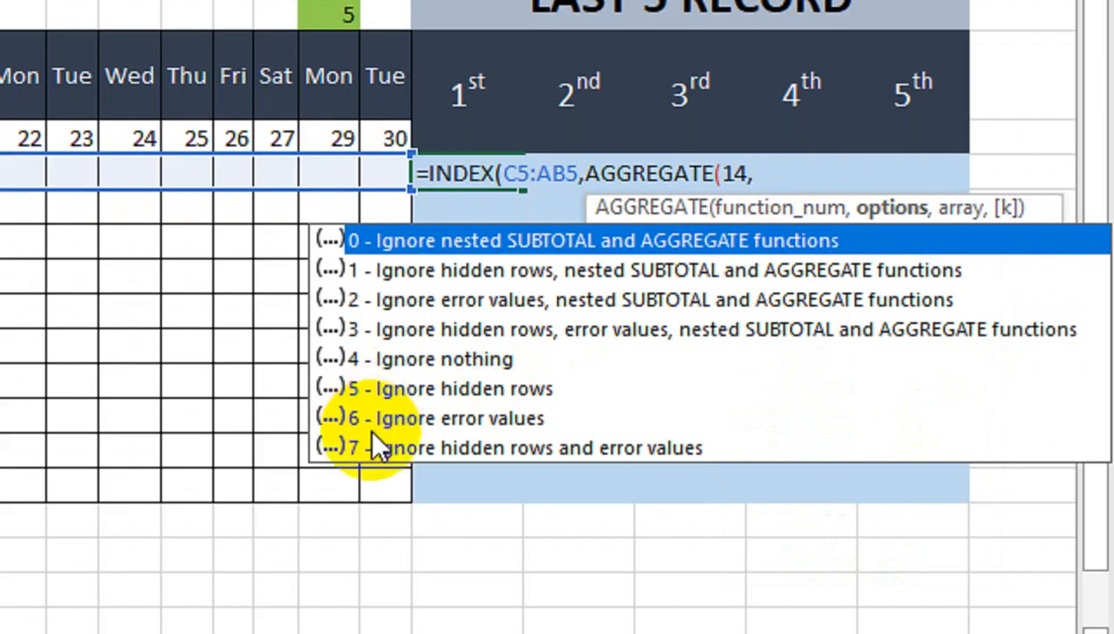
{"action": "double_click", "coordinate": [424, 414]}
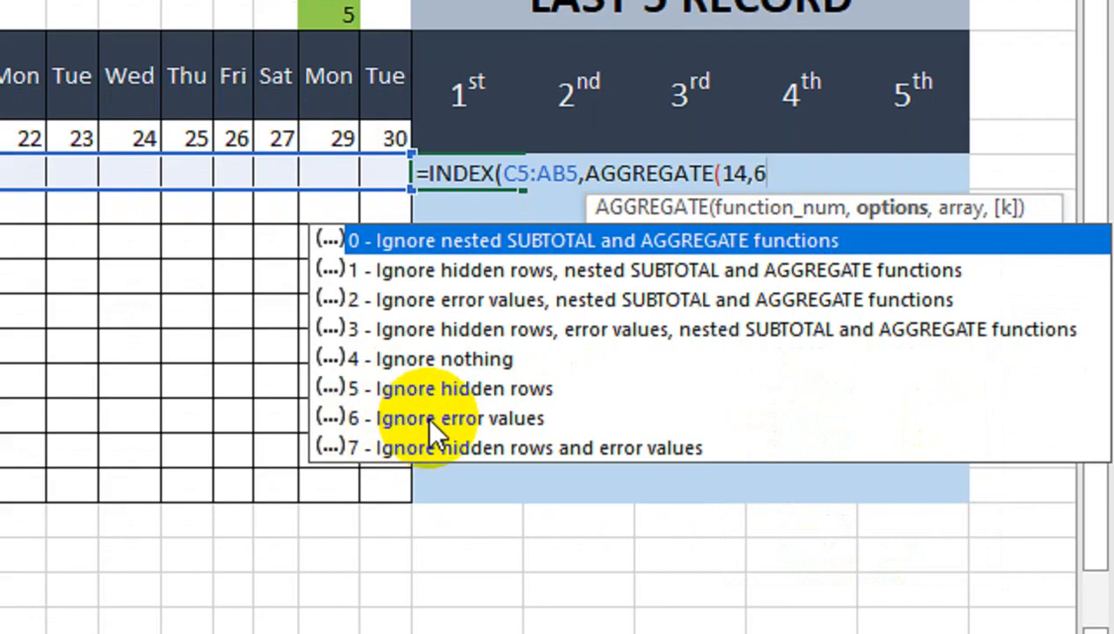
{"action": "type", "text": ","}
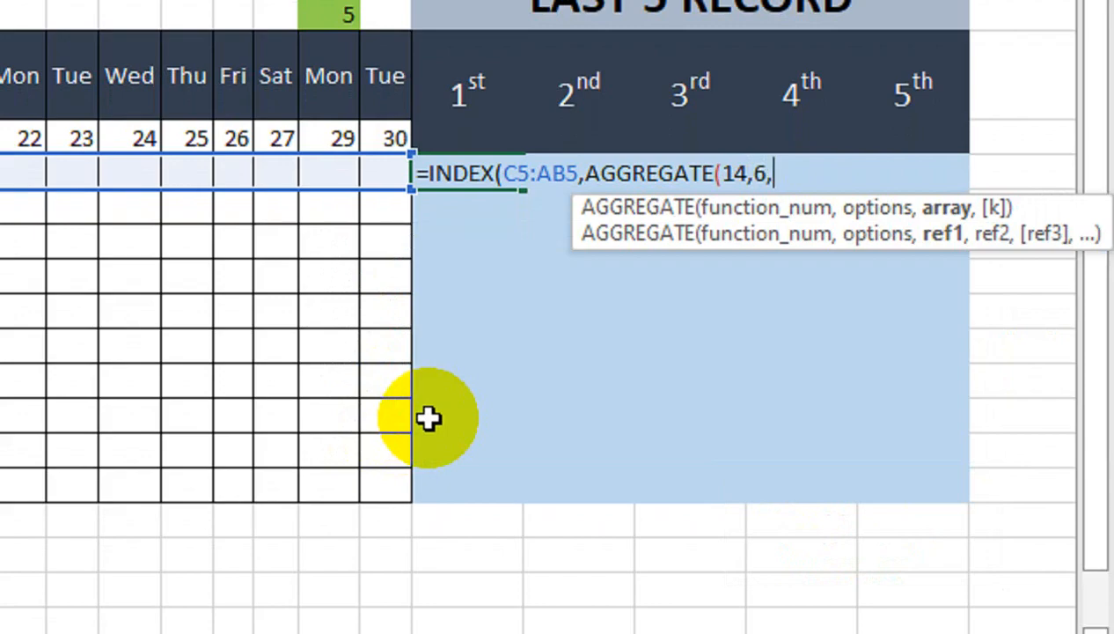
Use COLUMN(C5:AB5) as the AGGREGATE array and follow it with a division sign.
{"action": "type", "text": "COLU"}
{"action": "key", "text": "Tab"}
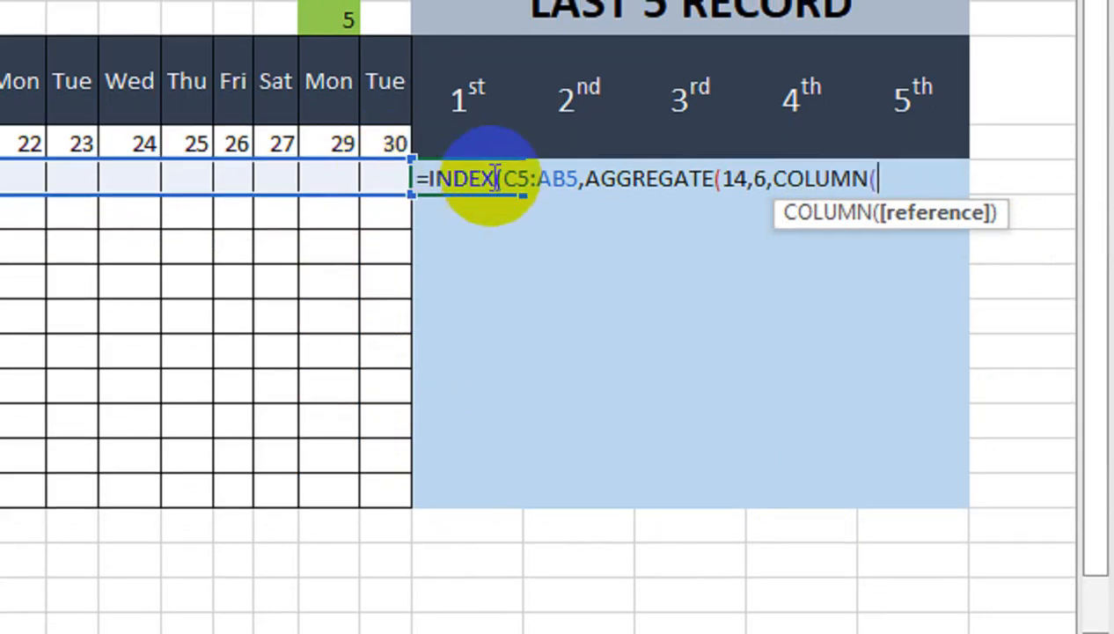
{"action": "left_click", "coordinate": [376, 178]}
{"action": "key", "text": "ctrl+shift+Left"}
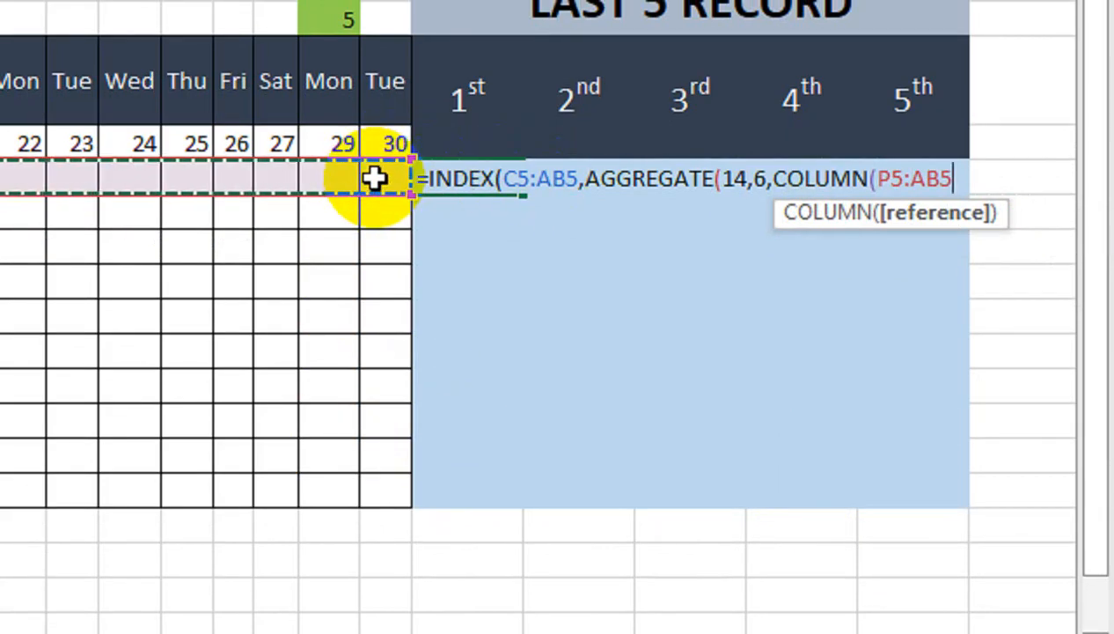
{"action": "key", "text": "ctrl+shift+Left"}
{"action": "key", "text": "shift+Right"}
{"action": "key", "text": "shift+Right"}
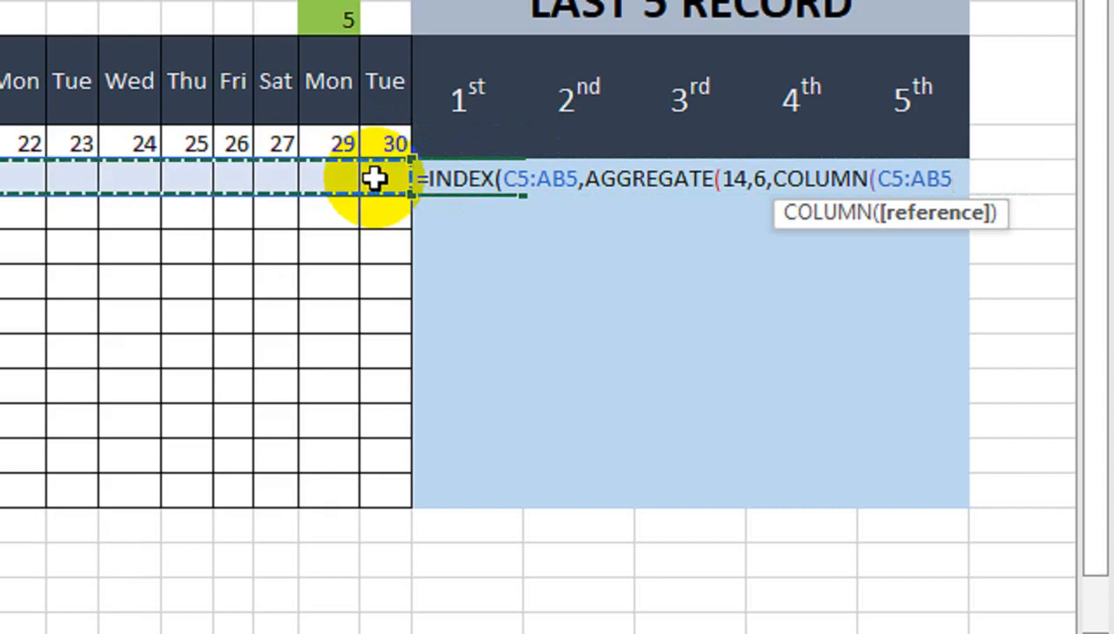
{"action": "type", "text": ")/"}
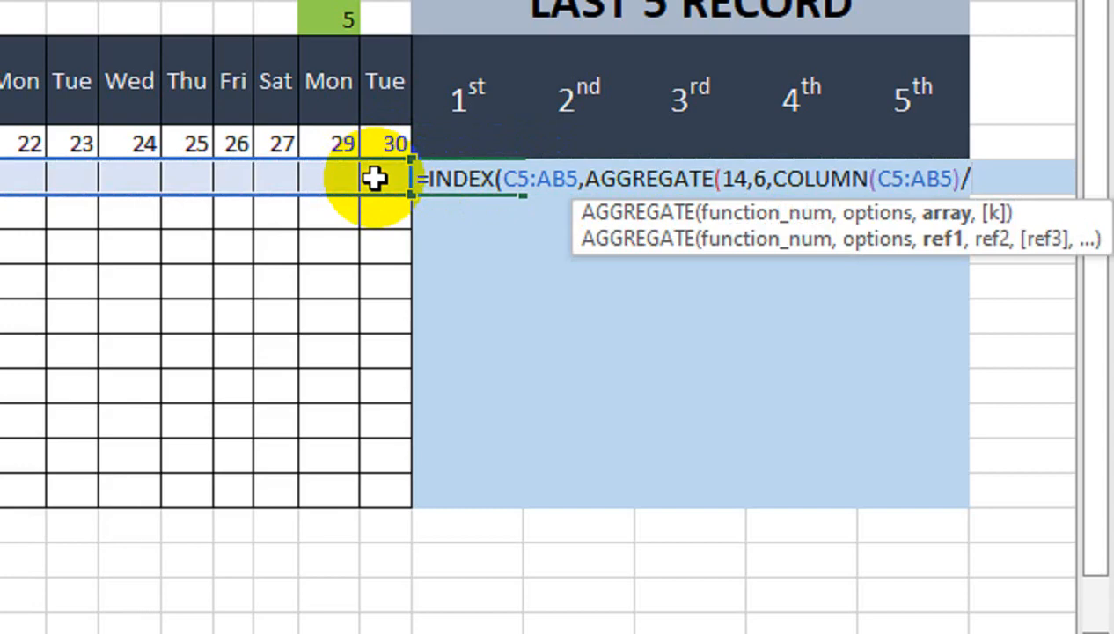
Complete the AC5 formula with the divisor (C5:AB5<>"") and the k array {5,4,3,2,1}, and enter it.
{"action": "type", "text": "("}
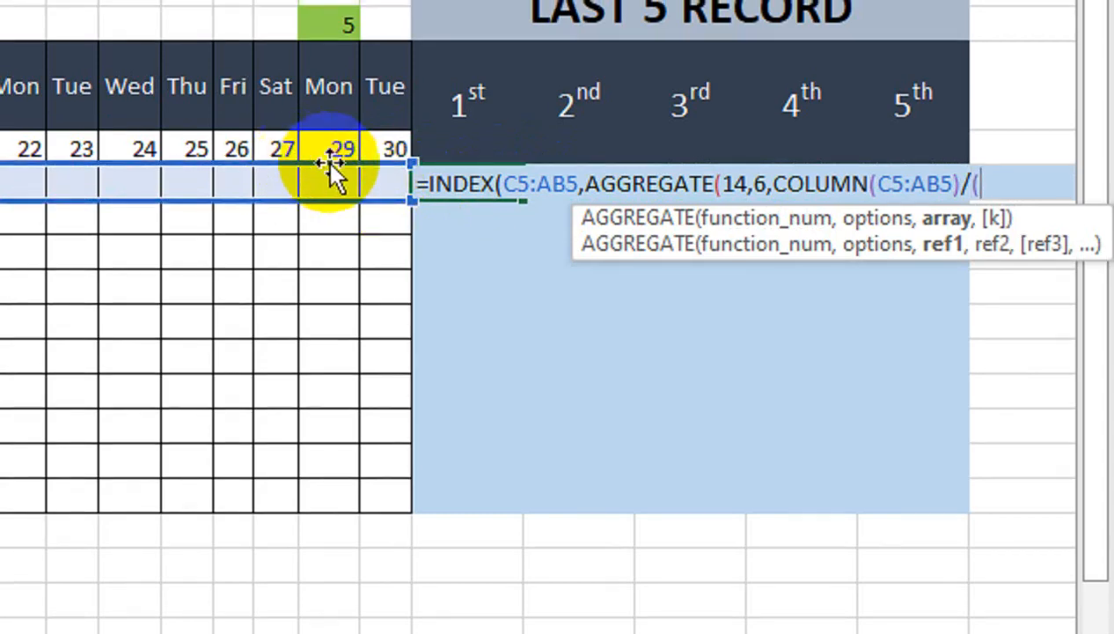
{"action": "left_click", "coordinate": [383, 176]}
{"action": "key", "text": "ctrl+shift+Left"}
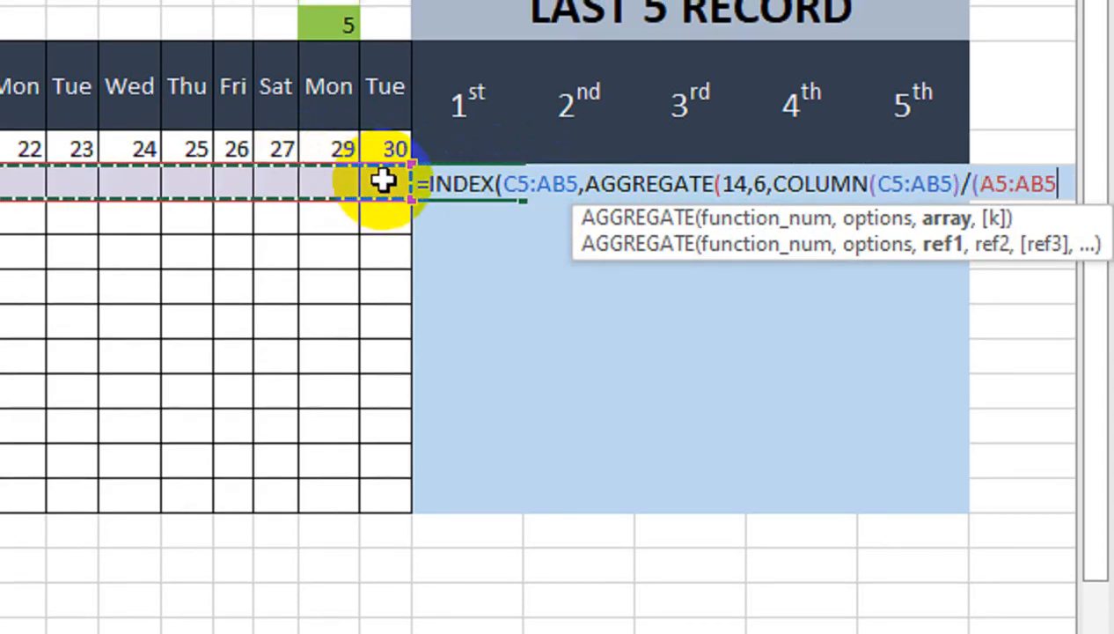
{"action": "key", "text": "shift+Right"}
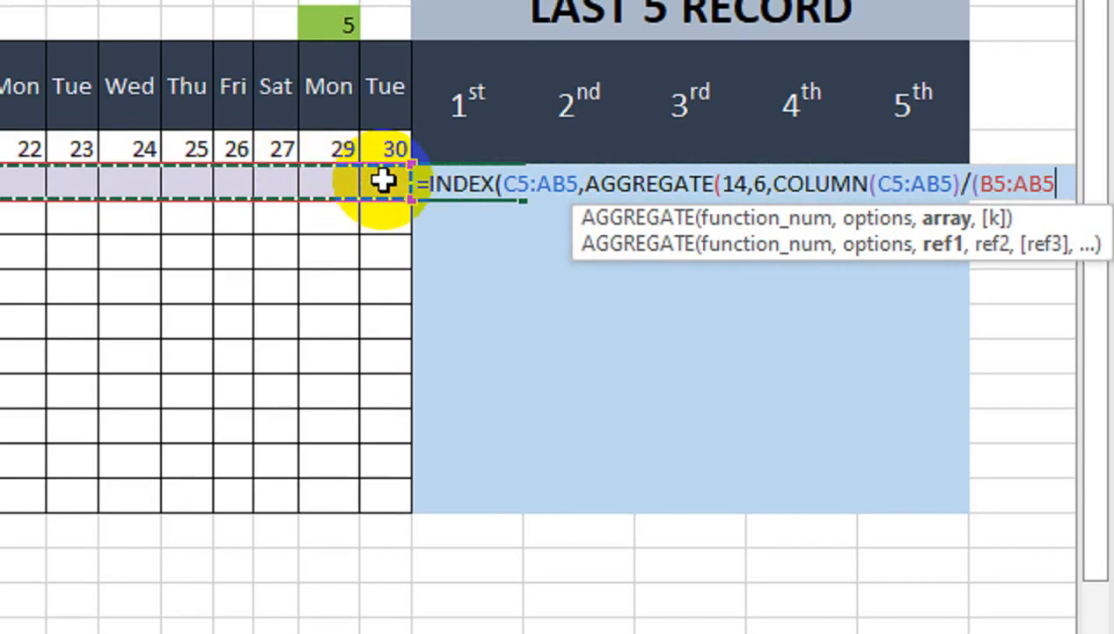
{"action": "key", "text": "shift+Right"}
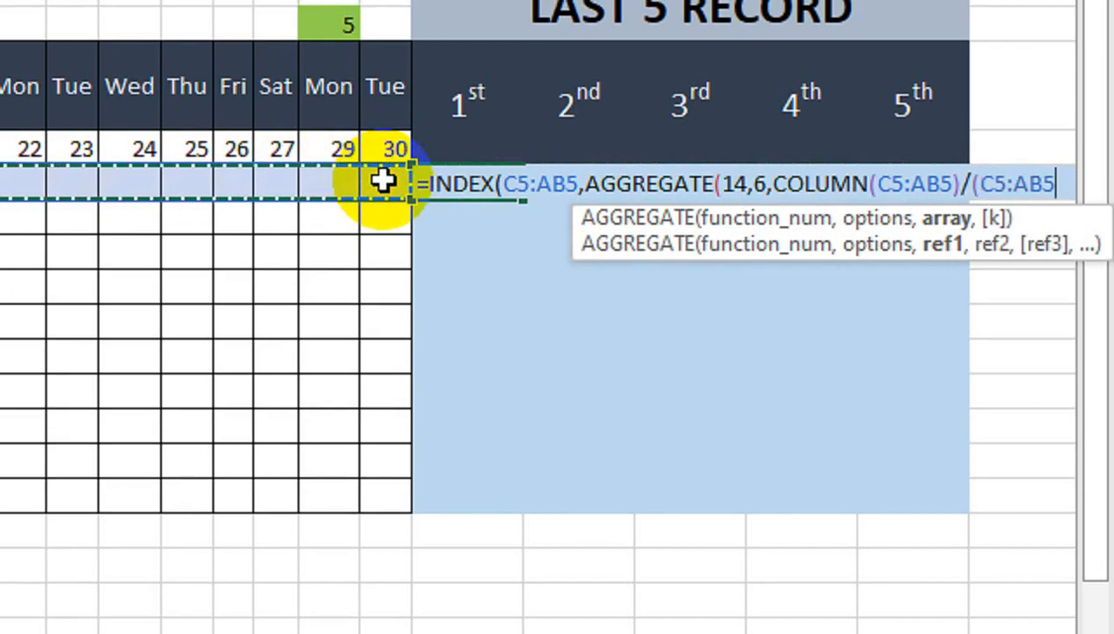
{"action": "type", "text": "<>"}
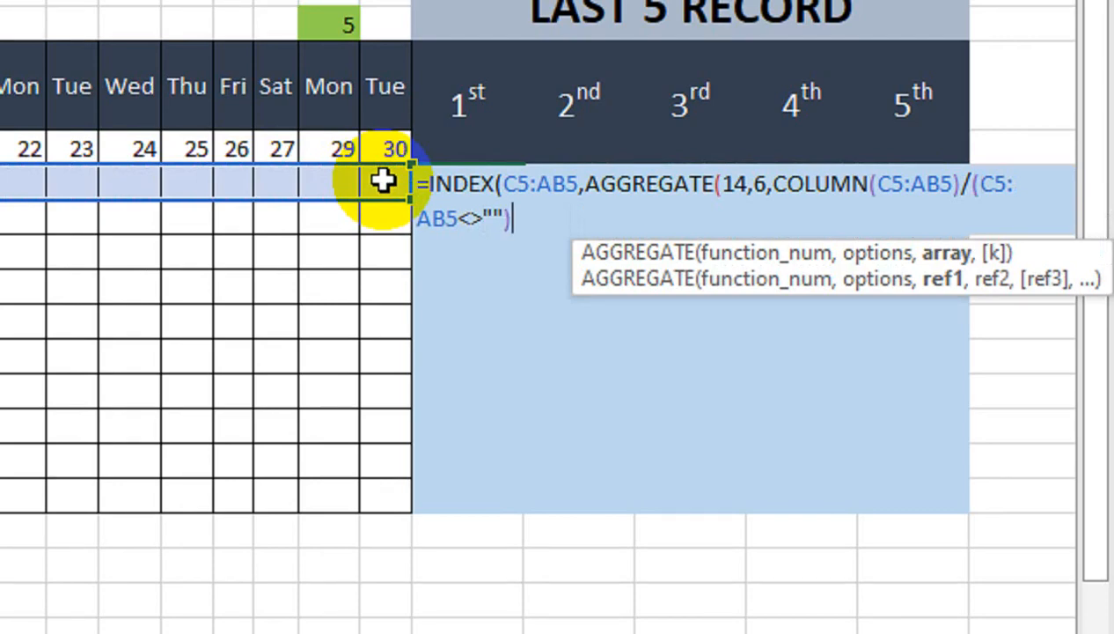
{"action": "type", "text": "\"\"),{5,4,3,2,1}))"}
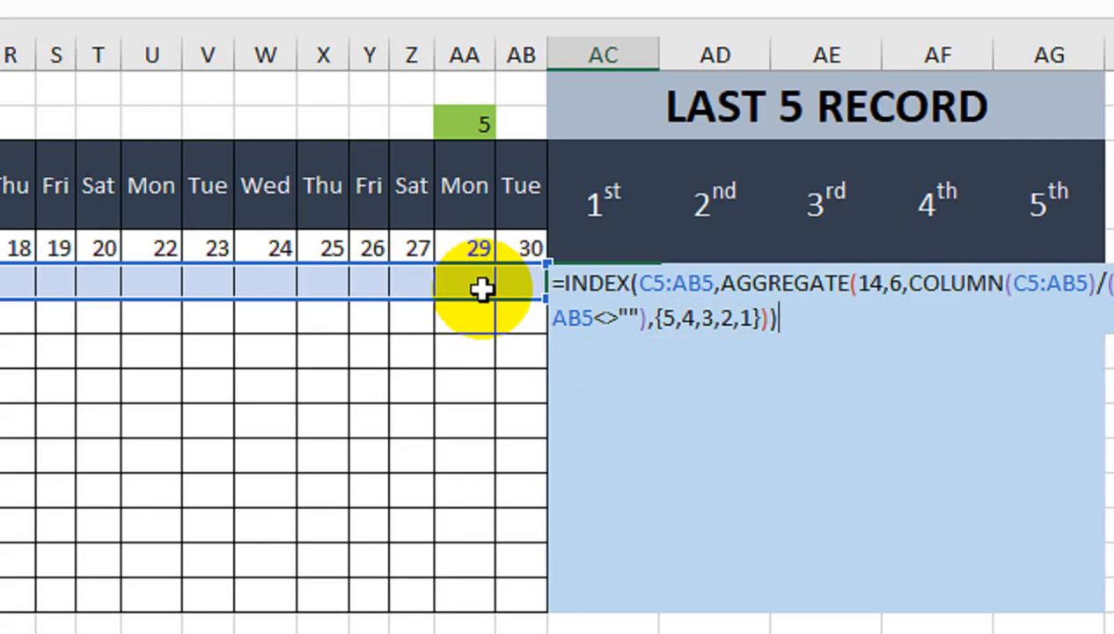
{"action": "key", "text": "Return"}
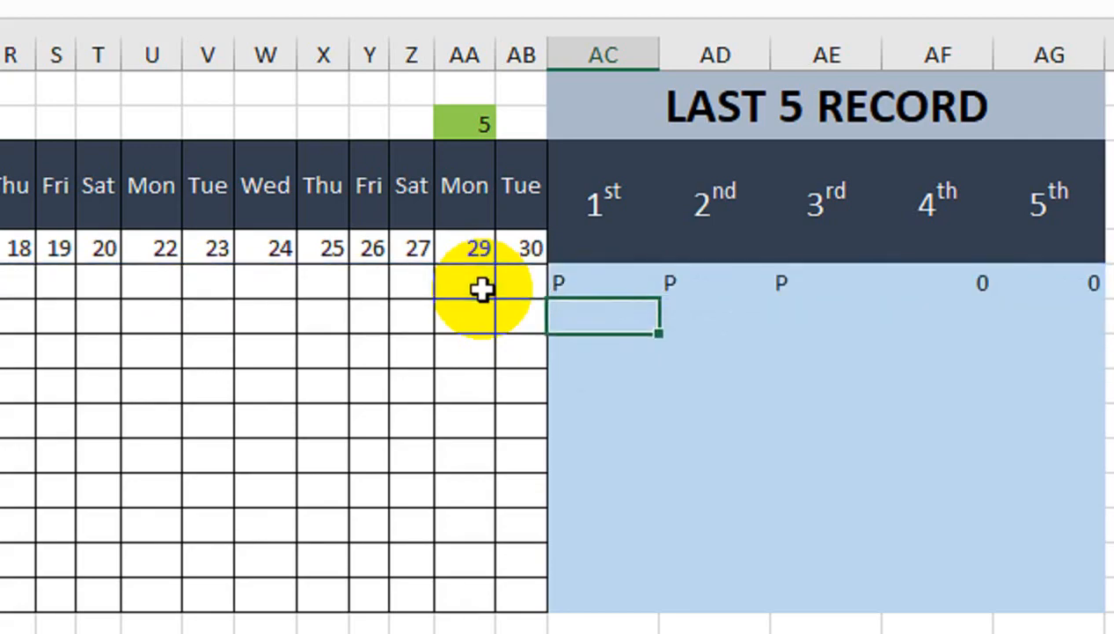
Change all three C5:AB5 ranges in the AC5 formula to A5:AB5 and enter the corrected formula.
{"action": "left_click", "coordinate": [620, 274]}
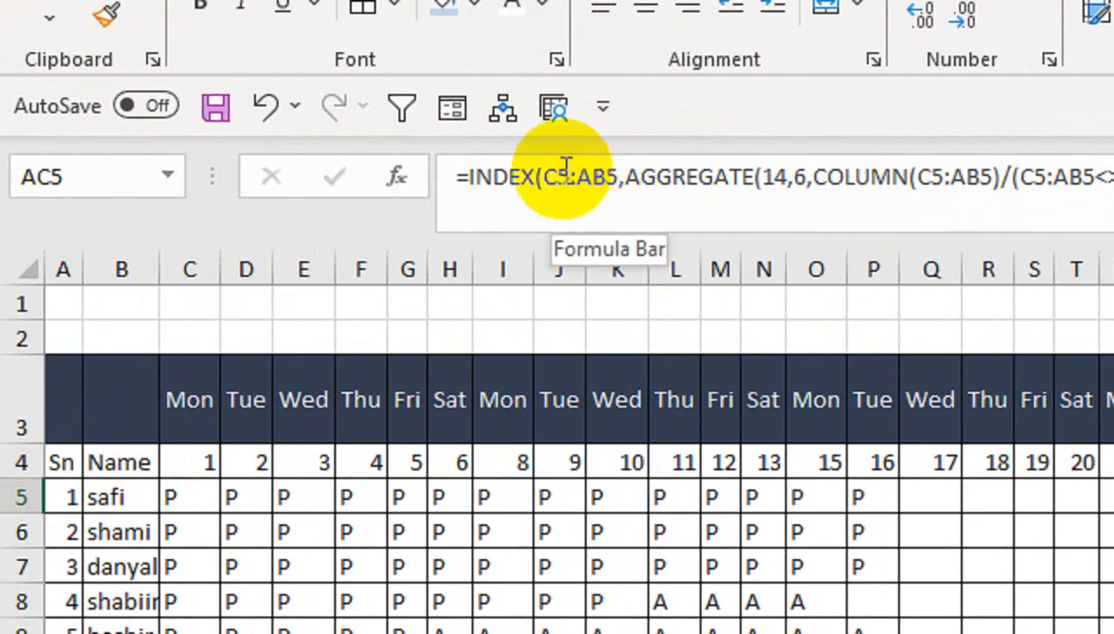
{"action": "left_click_drag", "start_coordinate": [564, 164], "coordinate": [538, 171]}
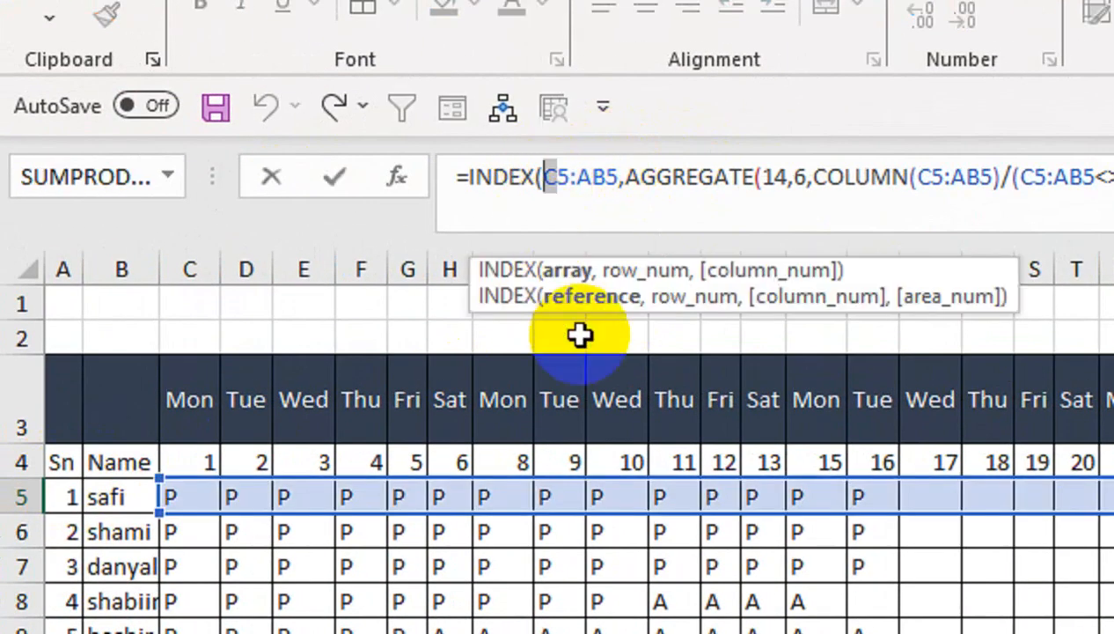
{"action": "type", "text": "A"}
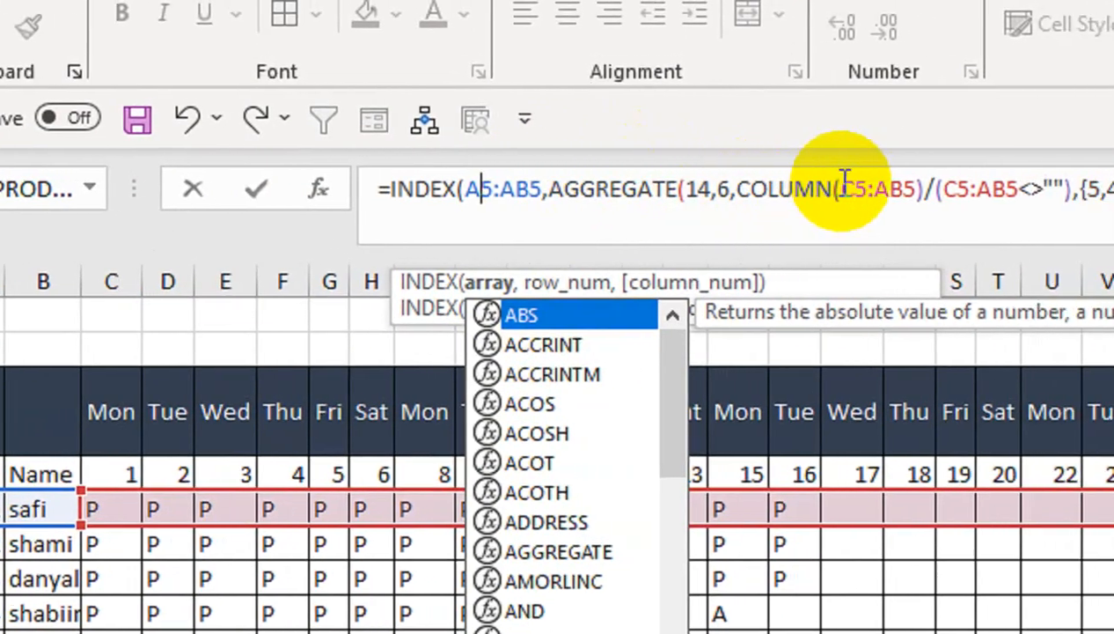
{"action": "left_click", "coordinate": [924, 189]}
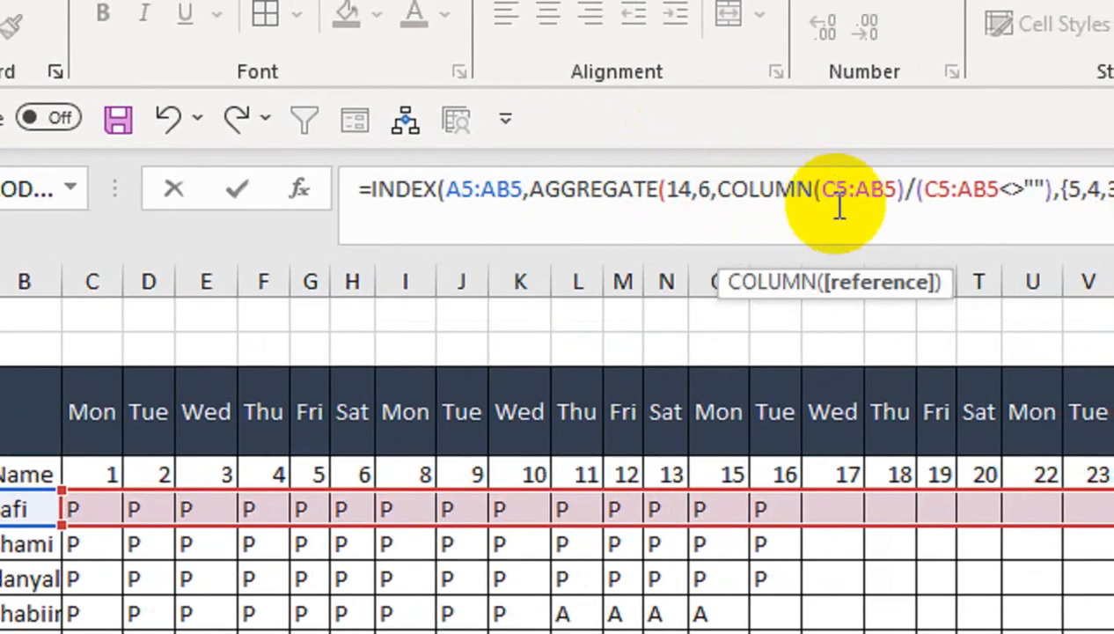
{"action": "key", "text": "BackSpace"}
{"action": "type", "text": "A"}
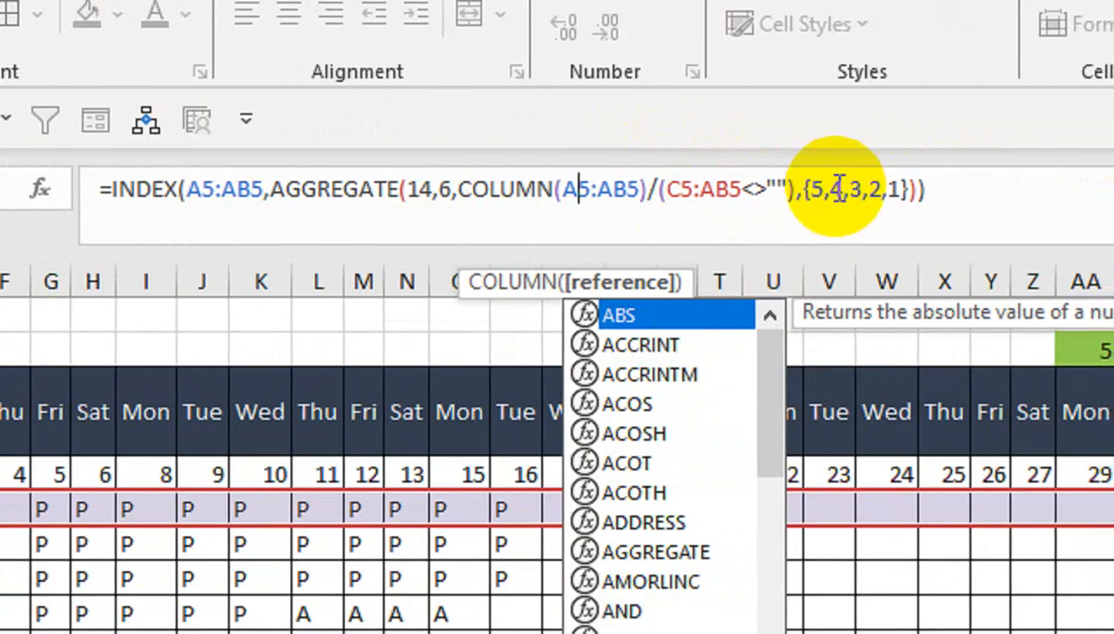
{"action": "left_click", "coordinate": [677, 188]}
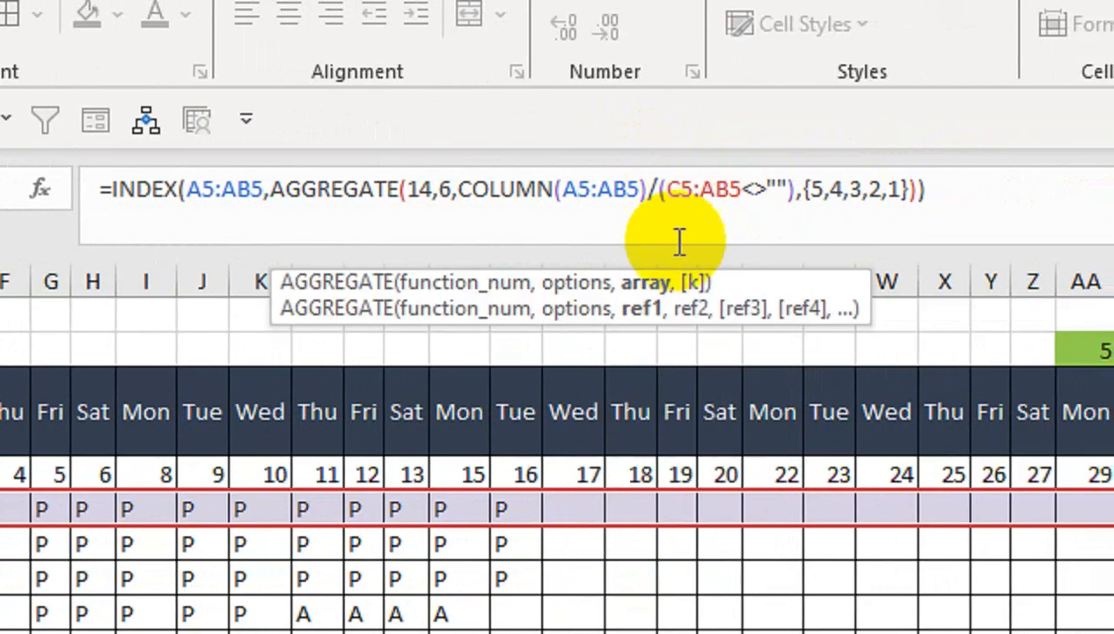
{"action": "key", "text": "BackSpace"}
{"action": "type", "text": "A"}
{"action": "left_click", "coordinate": [929, 190]}
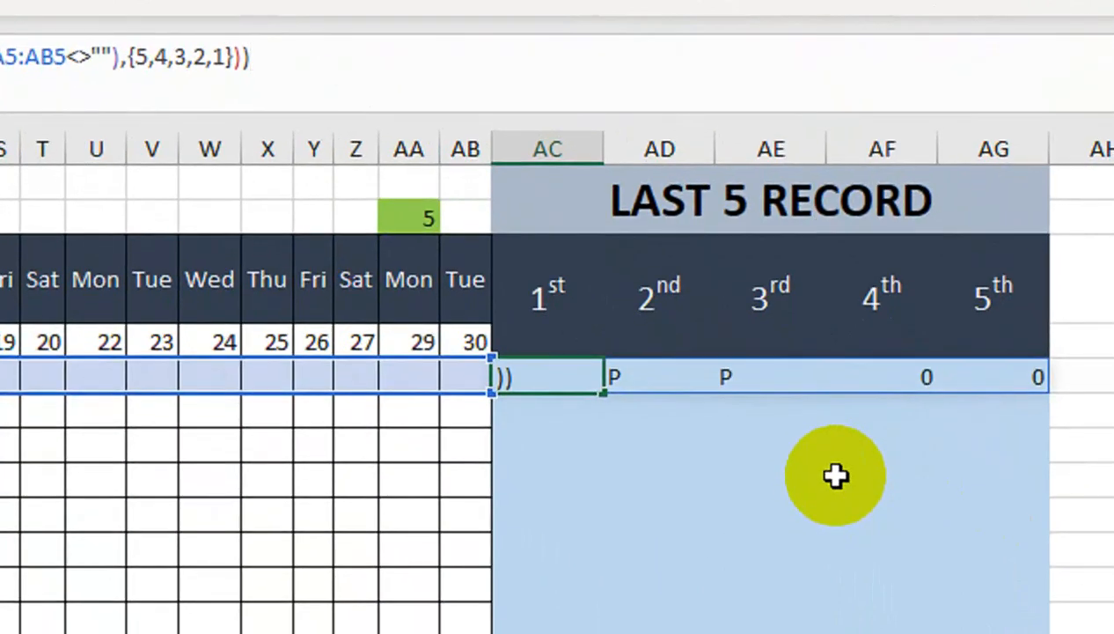
{"action": "key", "text": "Return"}
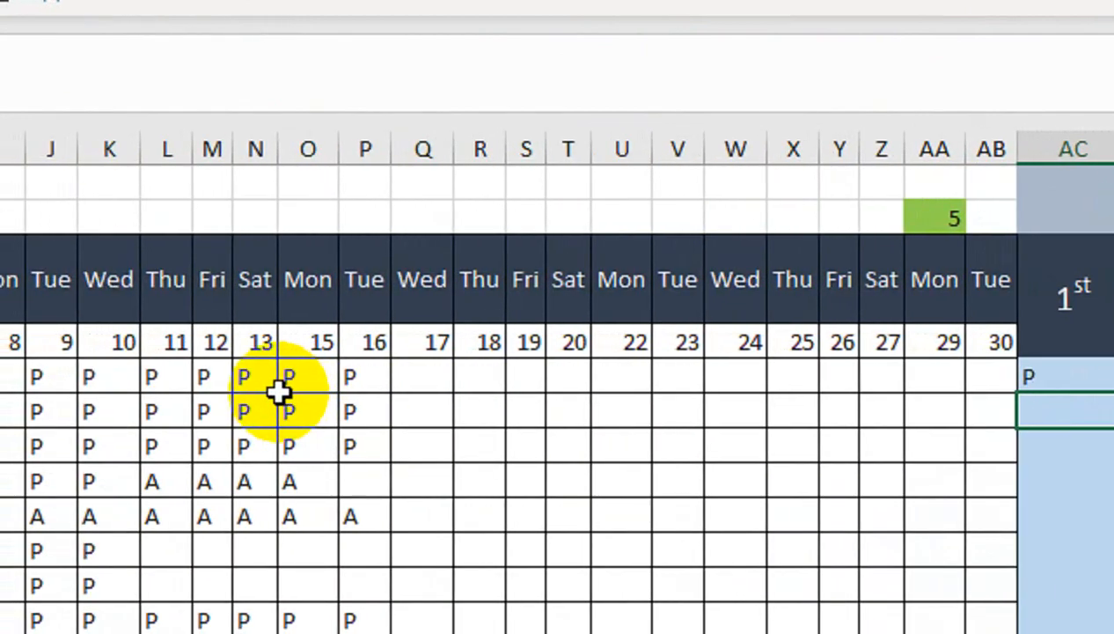
Replace the row 5 marks for days 11, 12, 13 and 15, cells L5:O5, with A, B, C and D.
{"action": "left_click", "coordinate": [248, 384]}
{"action": "left_click", "coordinate": [160, 381]}
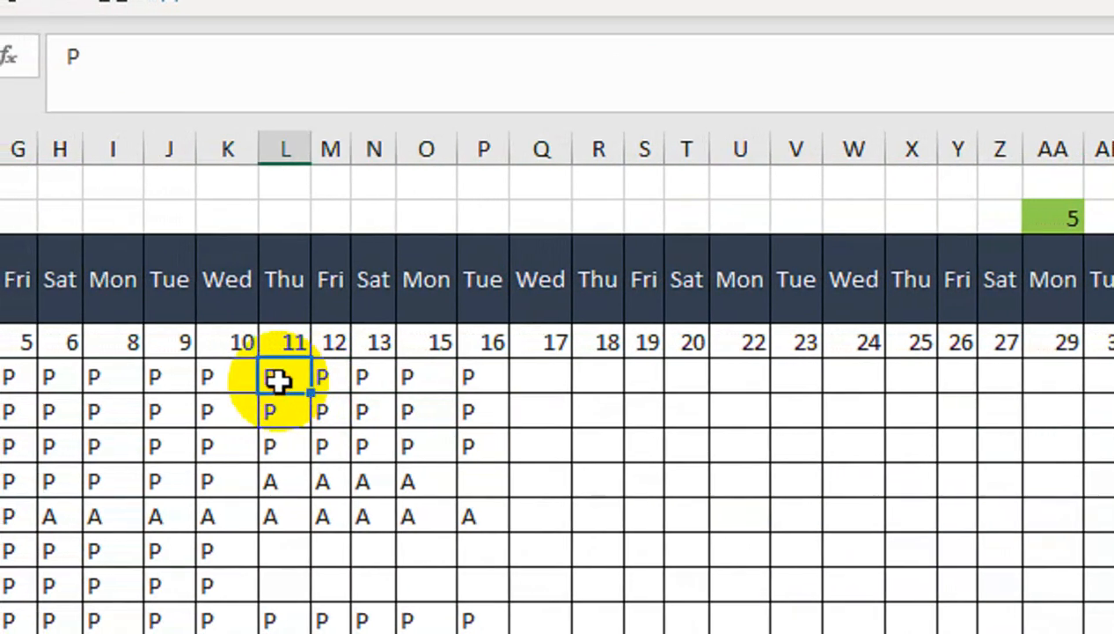
{"action": "type", "text": "A"}
{"action": "left_click", "coordinate": [334, 377]}
{"action": "type", "text": "B"}
{"action": "left_click", "coordinate": [378, 376]}
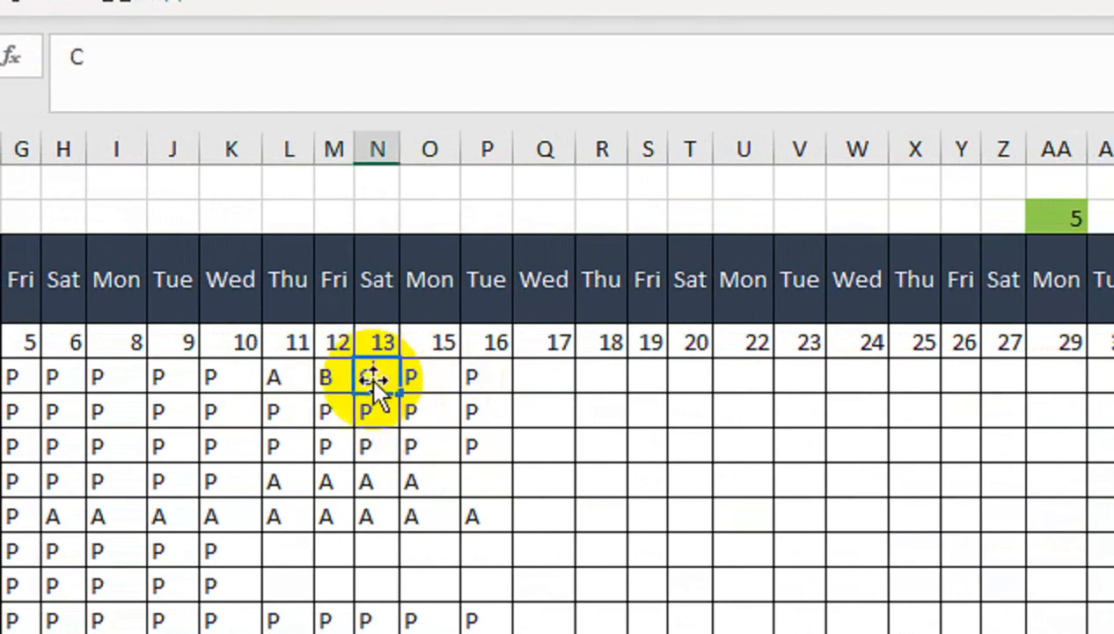
{"action": "left_click", "coordinate": [432, 412]}
{"action": "type", "text": "D"}
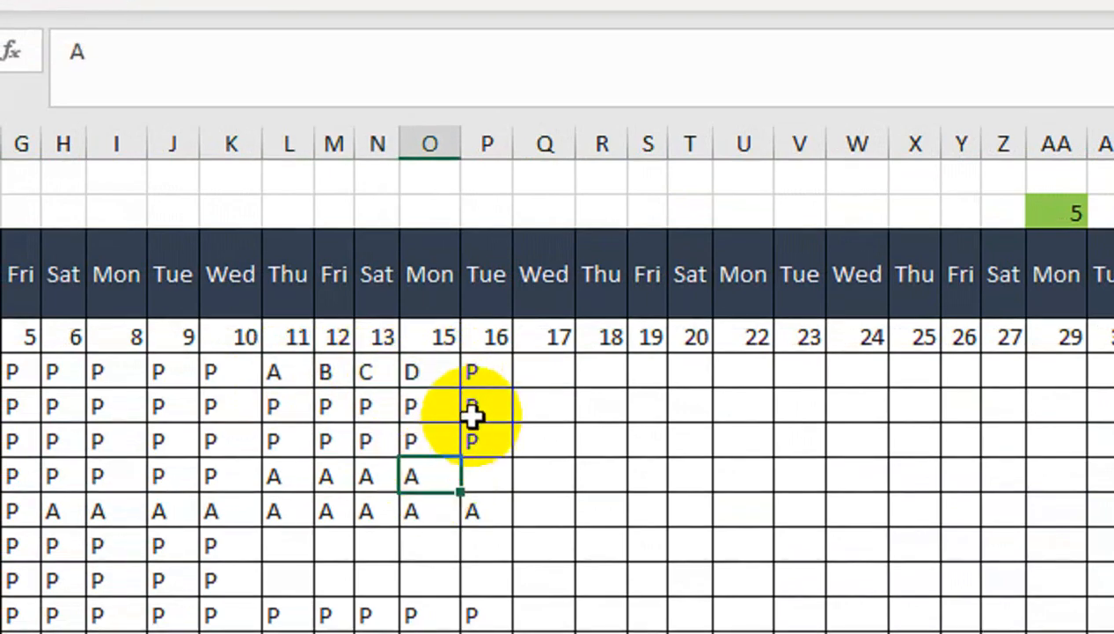
Test the row 5 formula by entering E for day 16 in P5 and 500 for day 17 in Q5.
{"action": "left_click", "coordinate": [493, 380]}
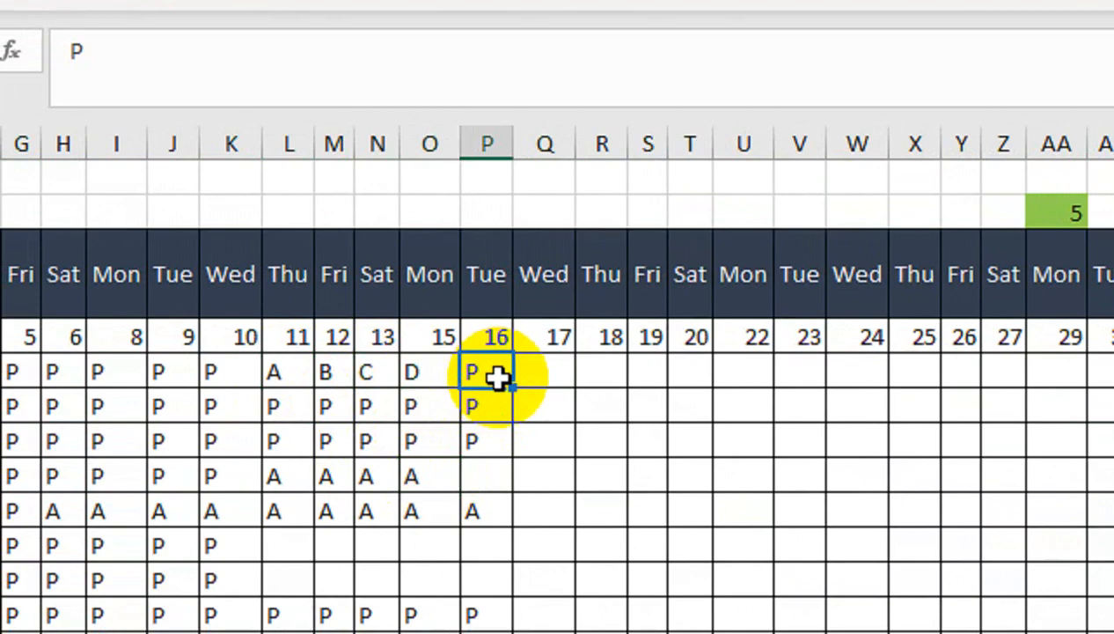
{"action": "type", "text": "E"}
{"action": "left_click", "coordinate": [479, 443]}
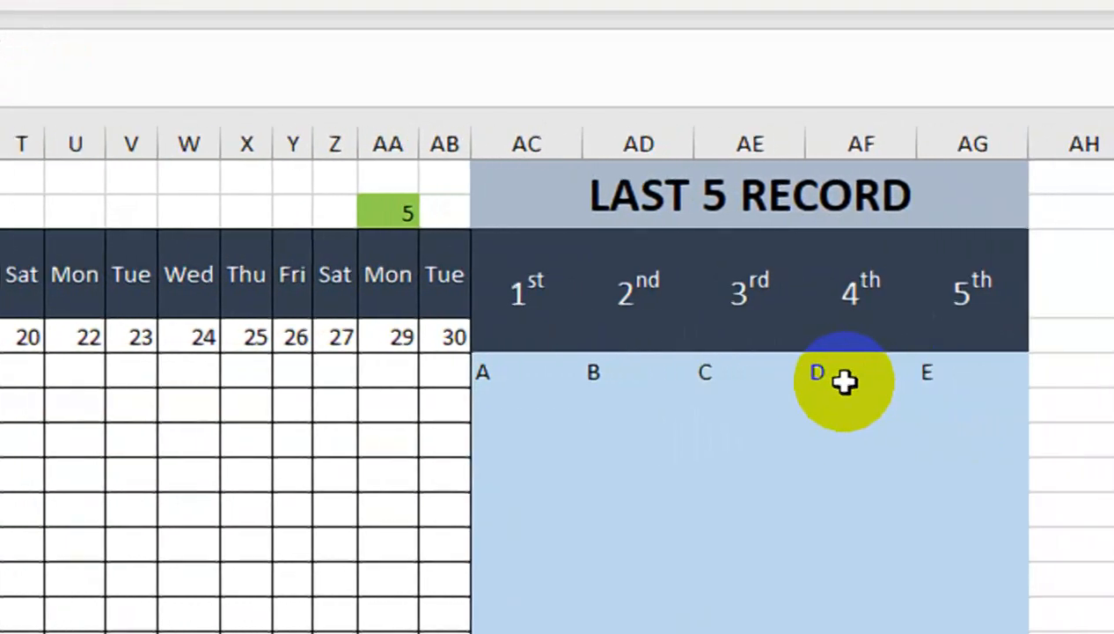
{"action": "left_click", "coordinate": [282, 370]}
{"action": "type", "text": "500"}
{"action": "key", "text": "Return"}
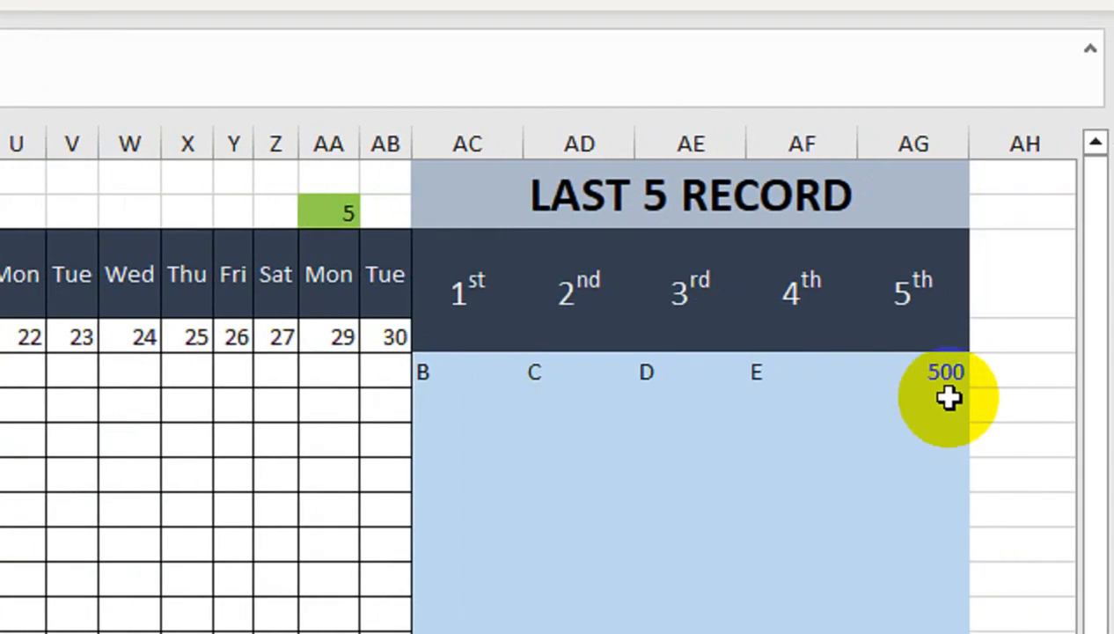
Copy the AC5 last-five-records formula down through AC14 for the remaining people.
{"action": "left_click", "coordinate": [480, 386]}
{"action": "left_click_drag", "start_coordinate": [526, 390], "coordinate": [542, 442]}
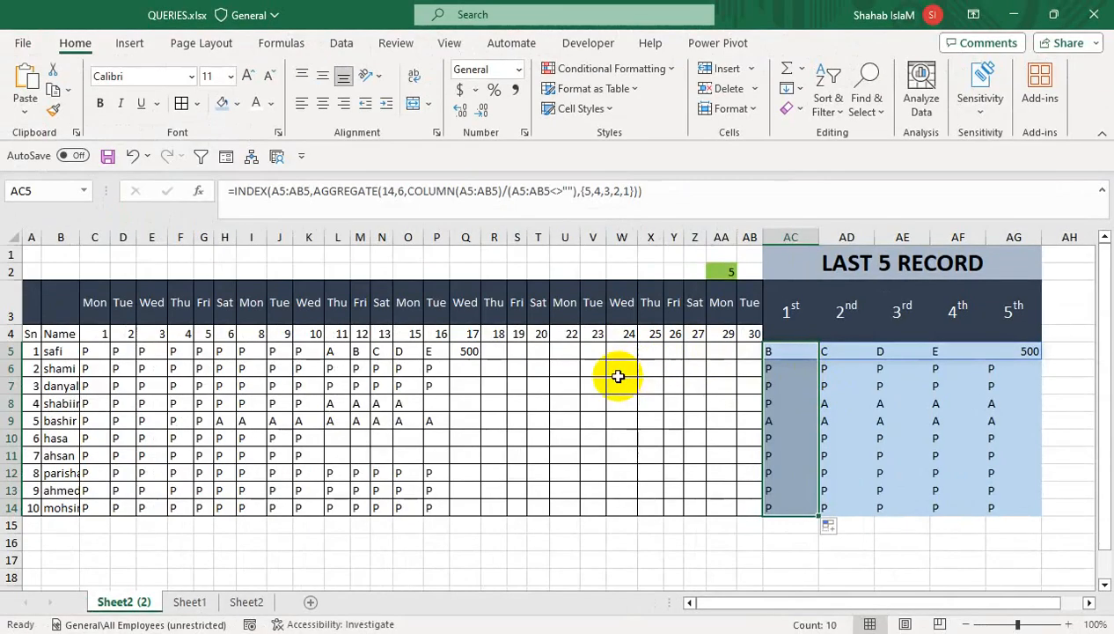
{"action": "left_click", "coordinate": [563, 382]}
{"action": "left_click", "coordinate": [384, 323]}
Enter P in L5 and fill it across row 5 through T5, covering days 11 to 20.
{"action": "left_click", "coordinate": [330, 351]}
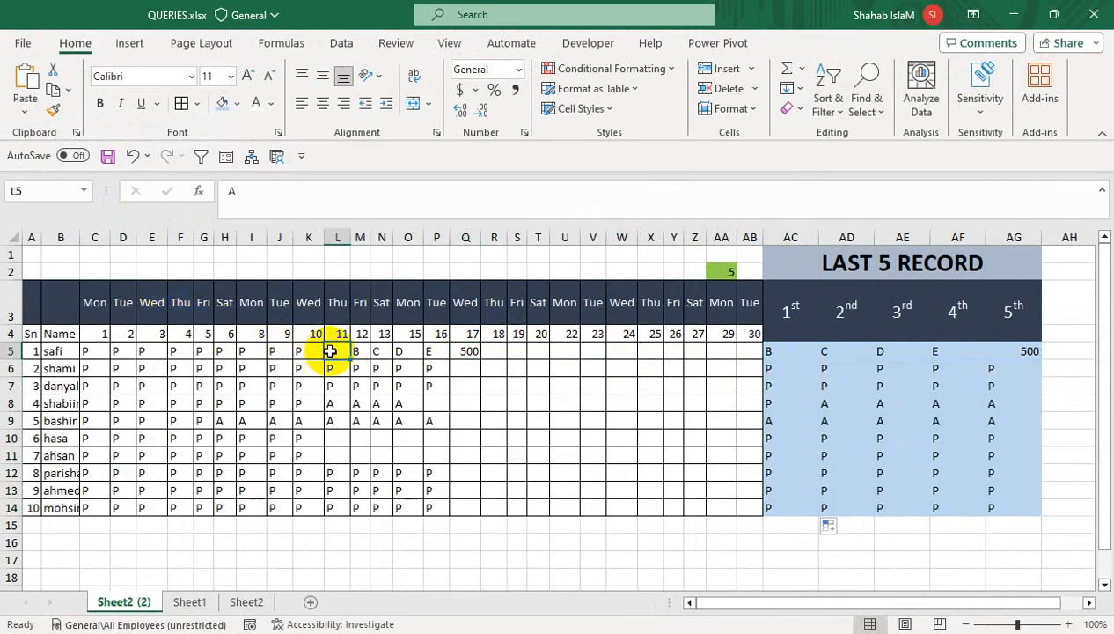
{"action": "type", "text": "P"}
{"action": "key", "text": "Return"}
{"action": "left_click_drag", "start_coordinate": [333, 351], "coordinate": [536, 351]}
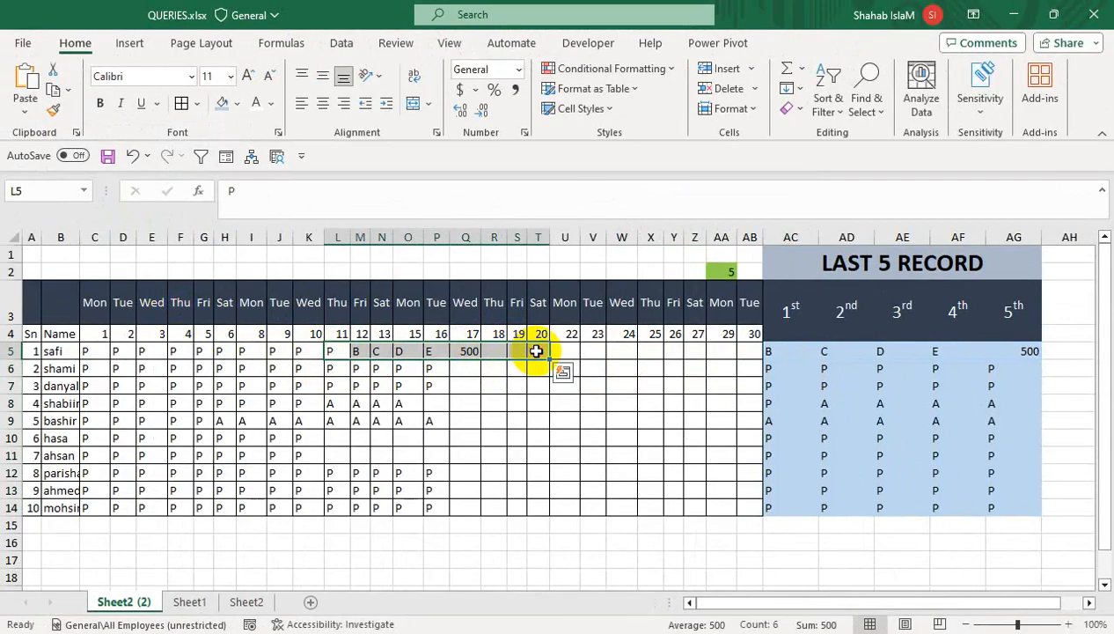
{"action": "key", "text": "ctrl+r"}
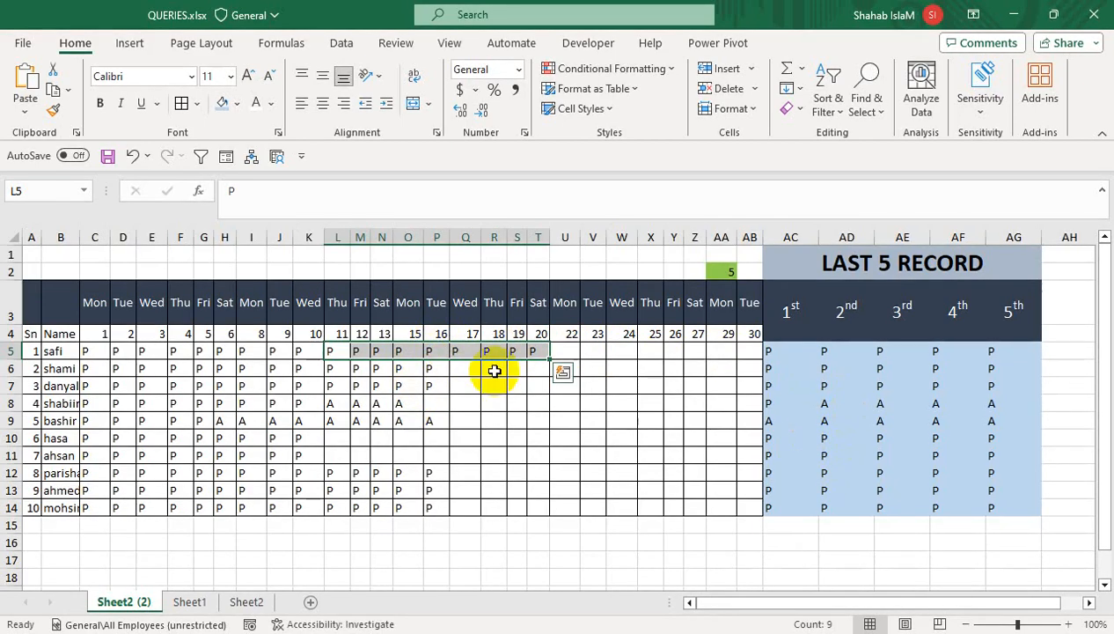
Compare the Sheet2 (2) attendance table with the fully filled one on Sheet2, ending on Sheet2.
{"action": "left_click", "coordinate": [331, 405]}
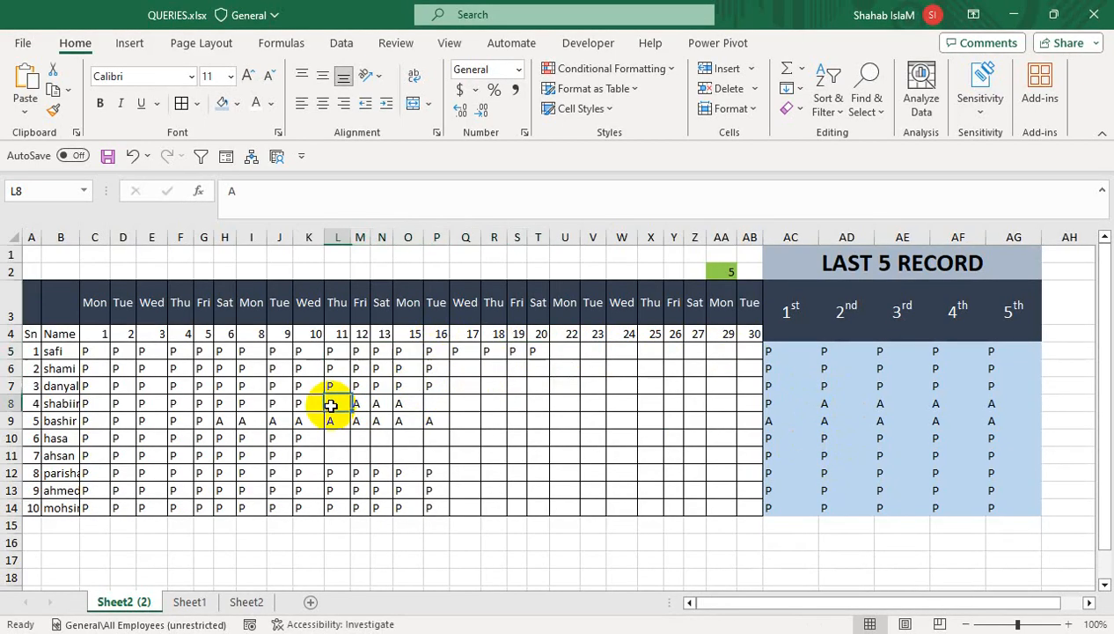
{"action": "left_click", "coordinate": [238, 605]}
{"action": "left_click", "coordinate": [113, 602]}
{"action": "left_click", "coordinate": [257, 598]}
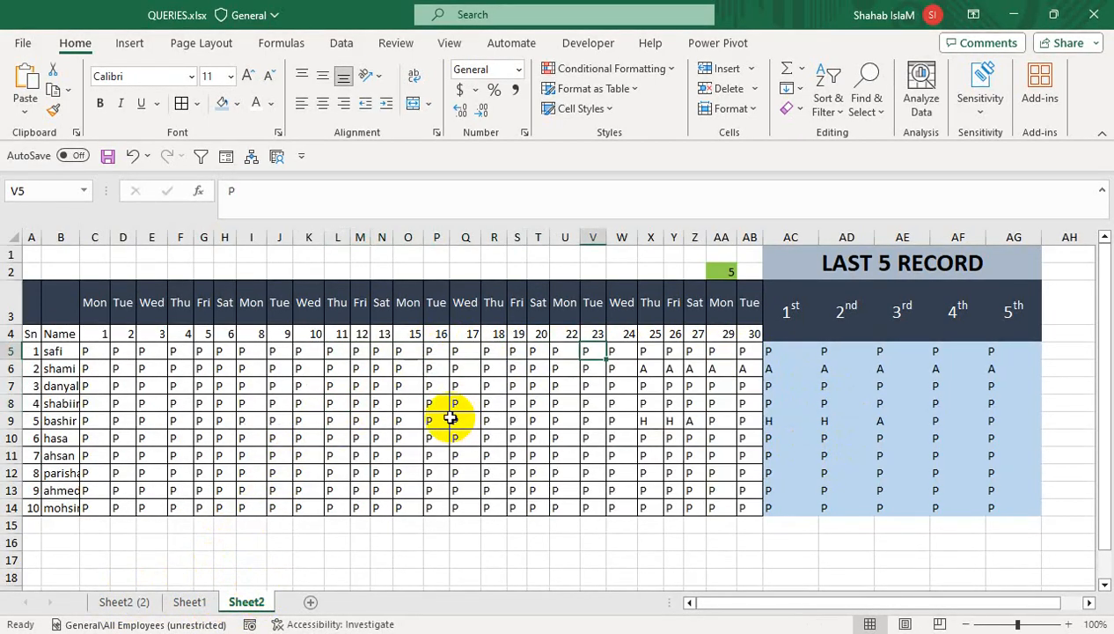